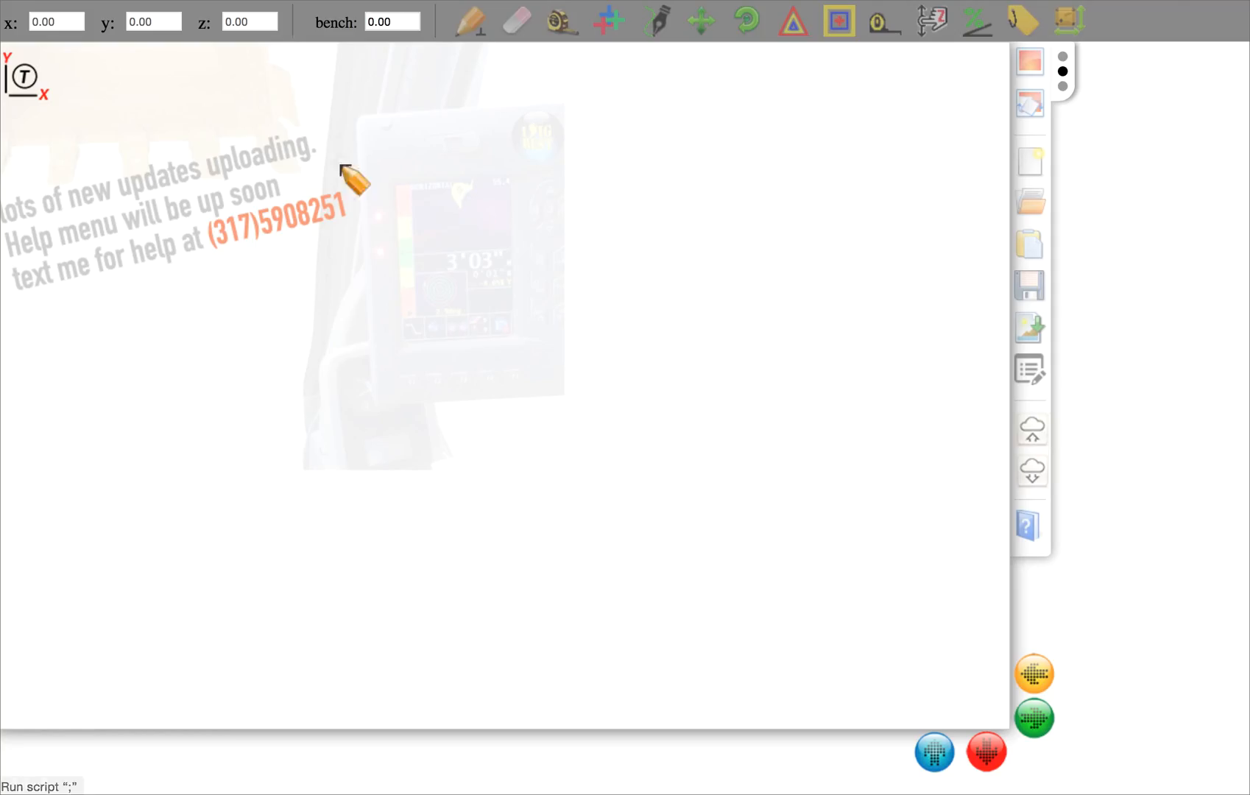
# - Set the drawing scale by placing two horizontal reference points below the background picture with a distance of 100 feet
pyautogui.click(192, 628)
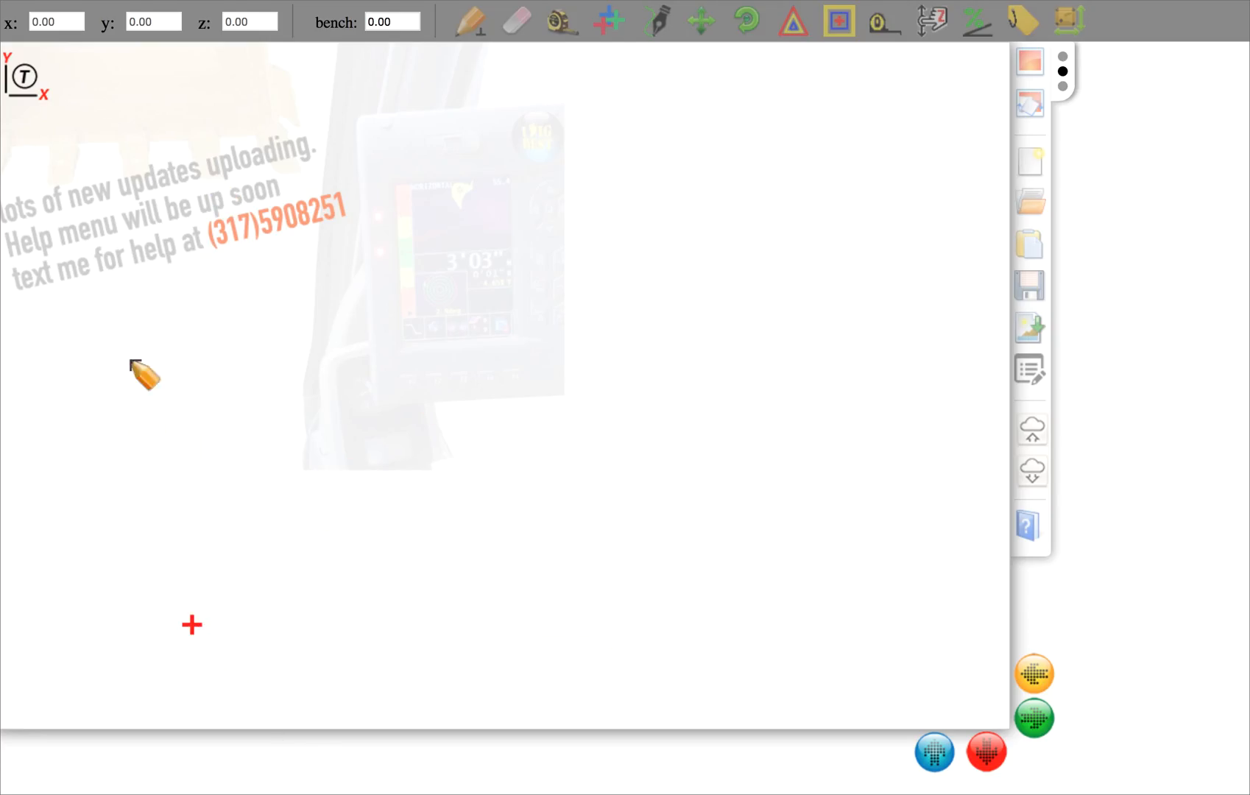
pyautogui.click(742, 625)
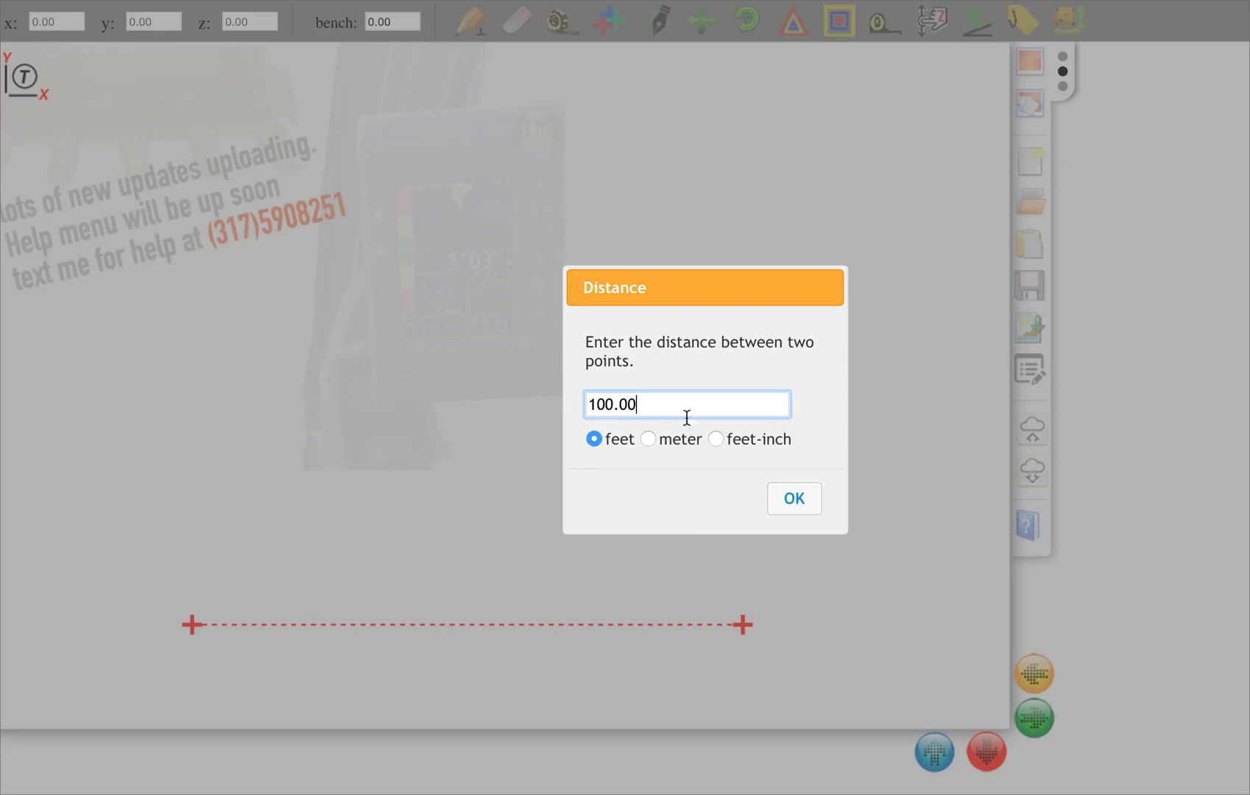
pyautogui.click(796, 500)
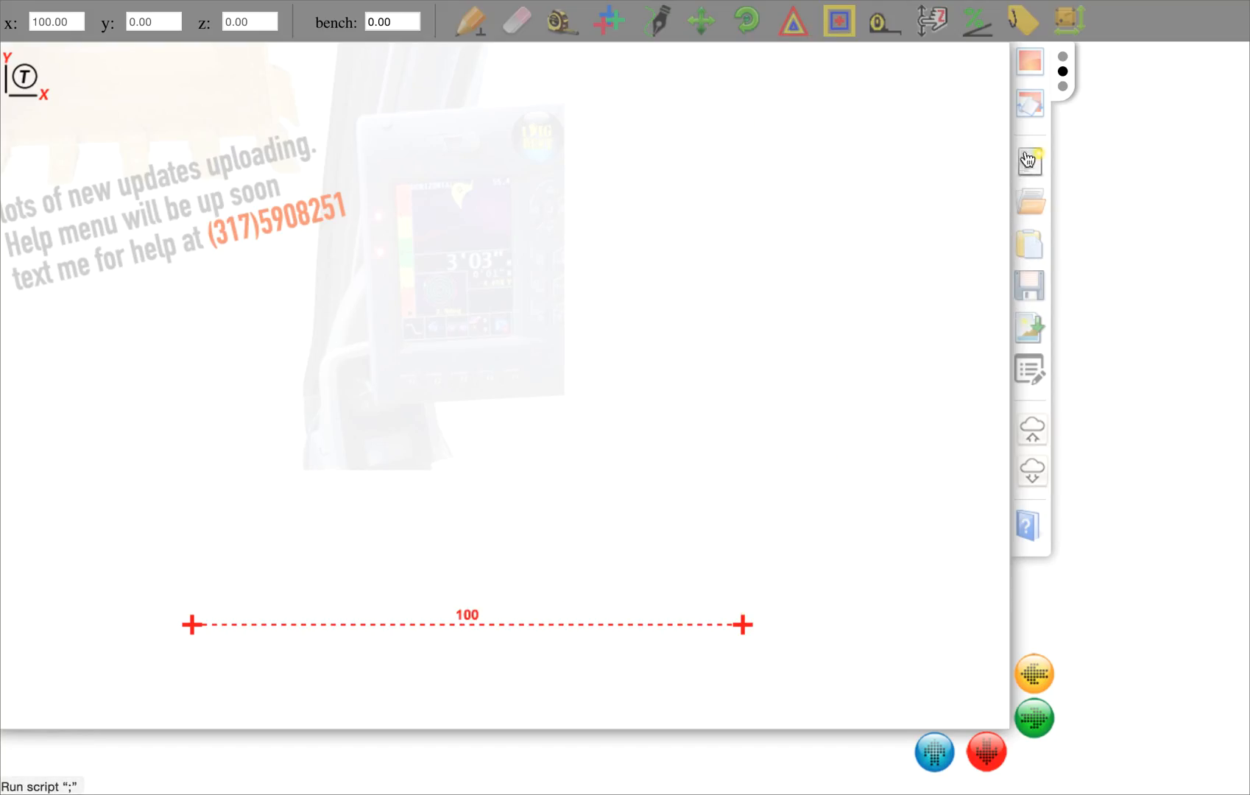
# - Draw a green section of four connected lines above the reference line, about 43.5, 46.4, 43.5 and 39.3 feet long, and finish it
pyautogui.click(482, 31)
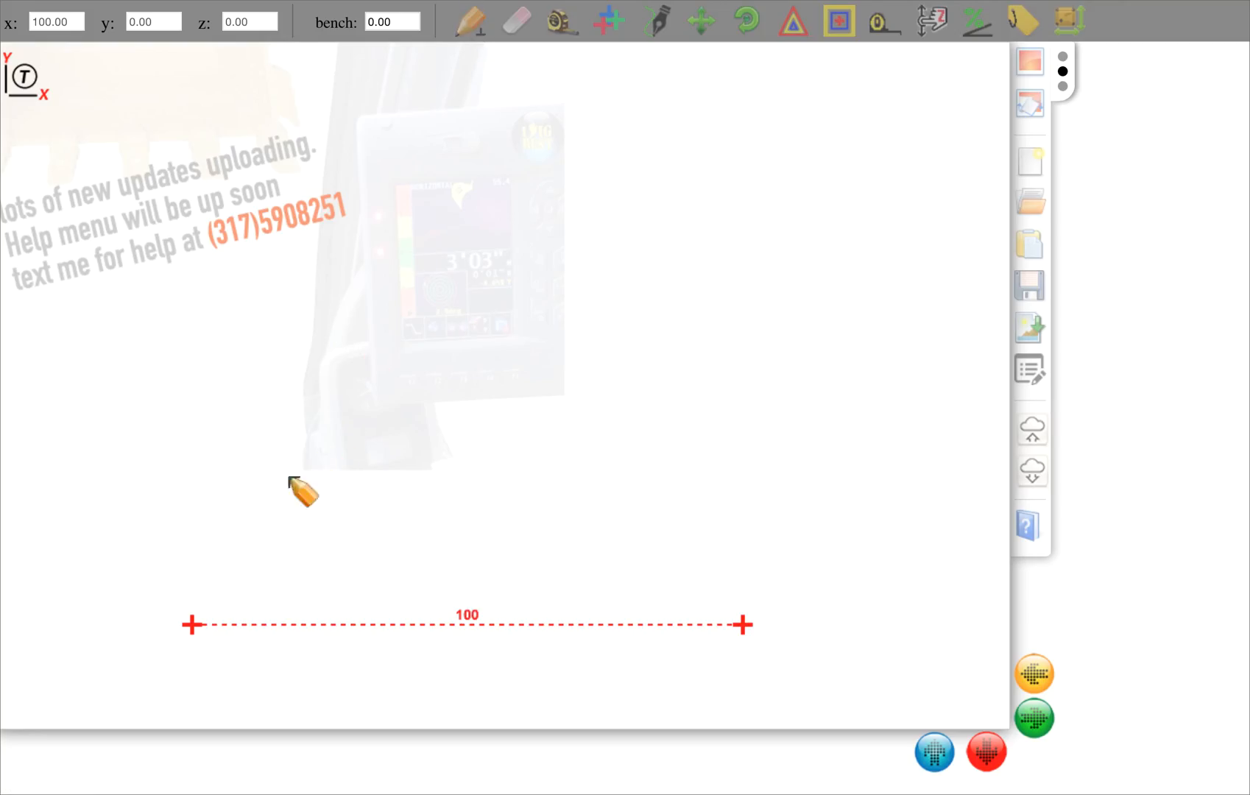
pyautogui.click(243, 482)
pyautogui.click(482, 482)
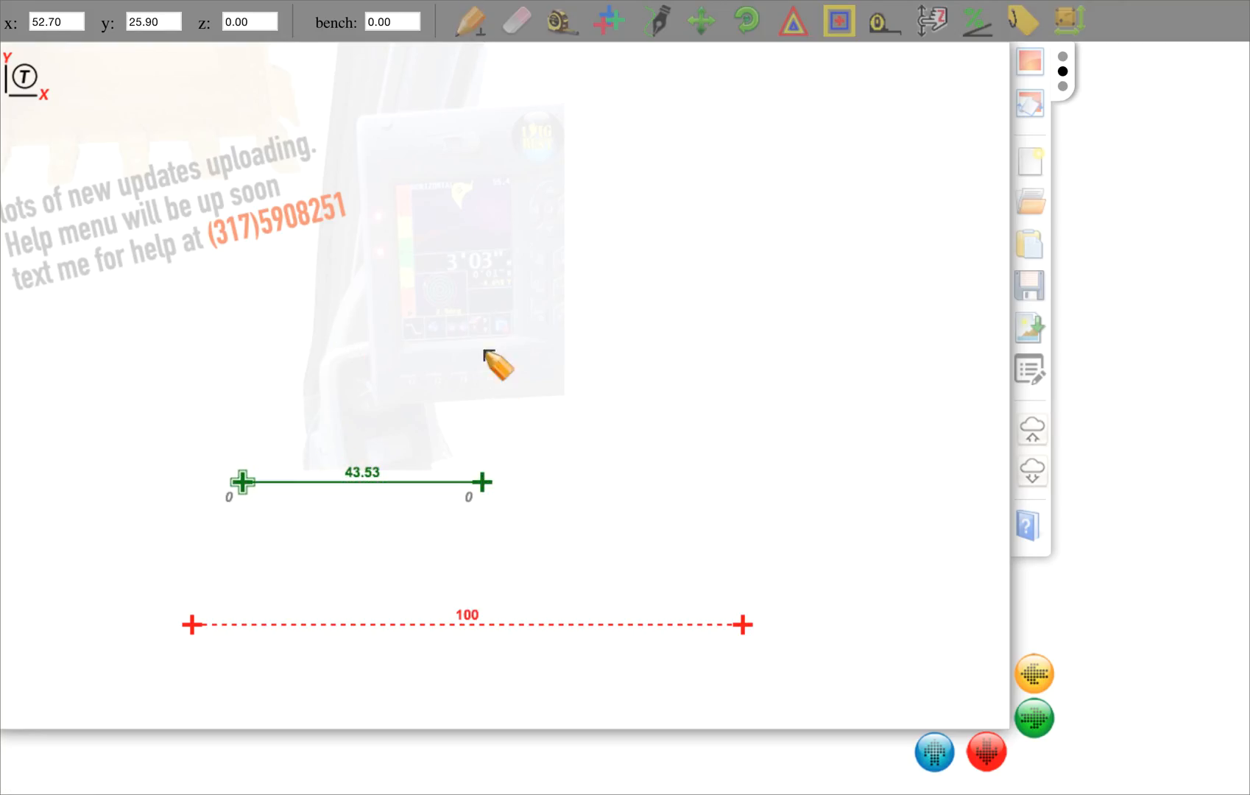
pyautogui.click(483, 227)
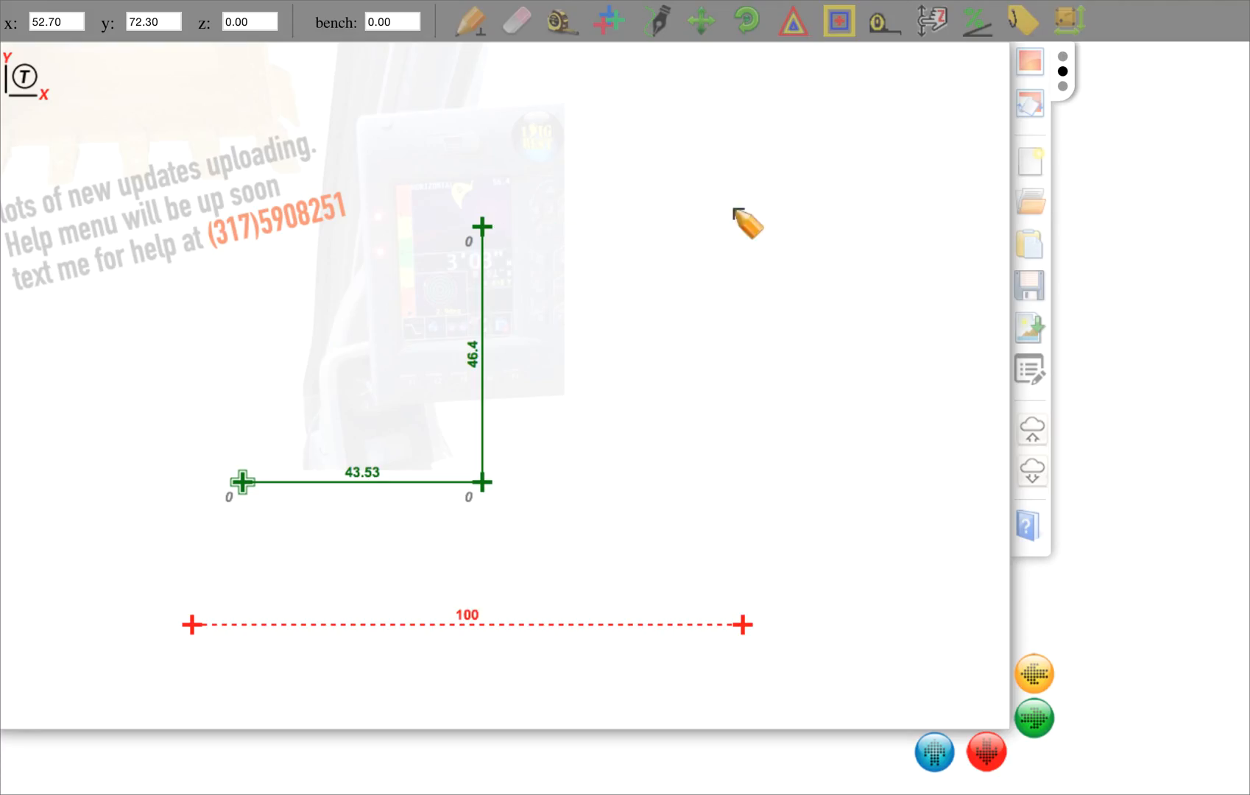
pyautogui.click(721, 227)
pyautogui.press('Escape')
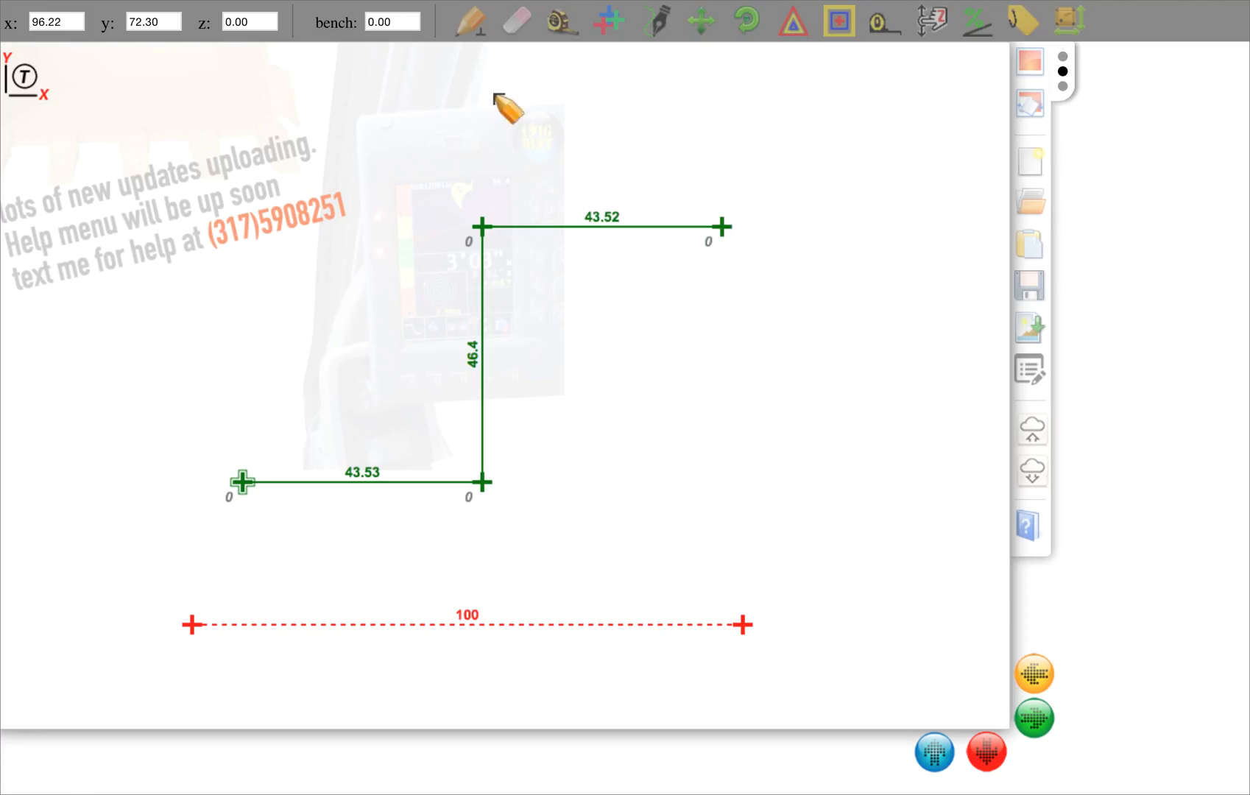
pyautogui.click(474, 30)
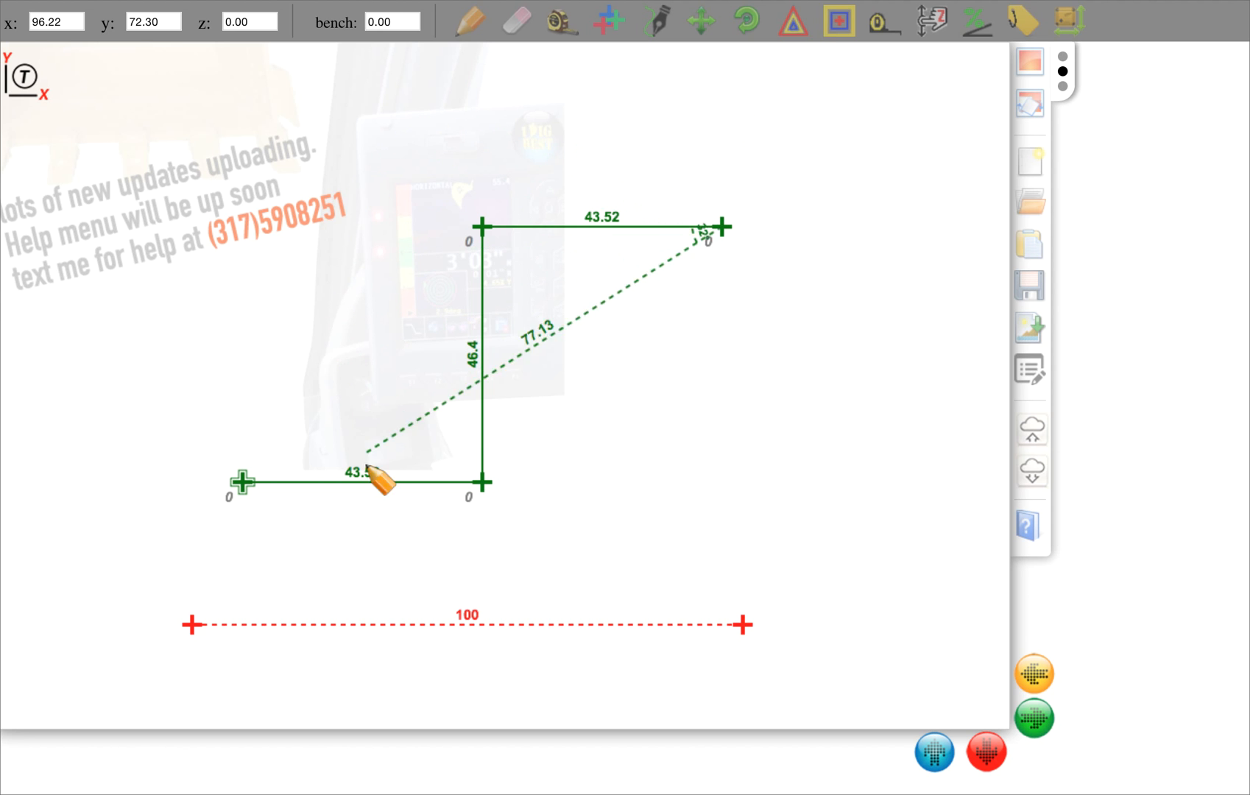
pyautogui.click(730, 443)
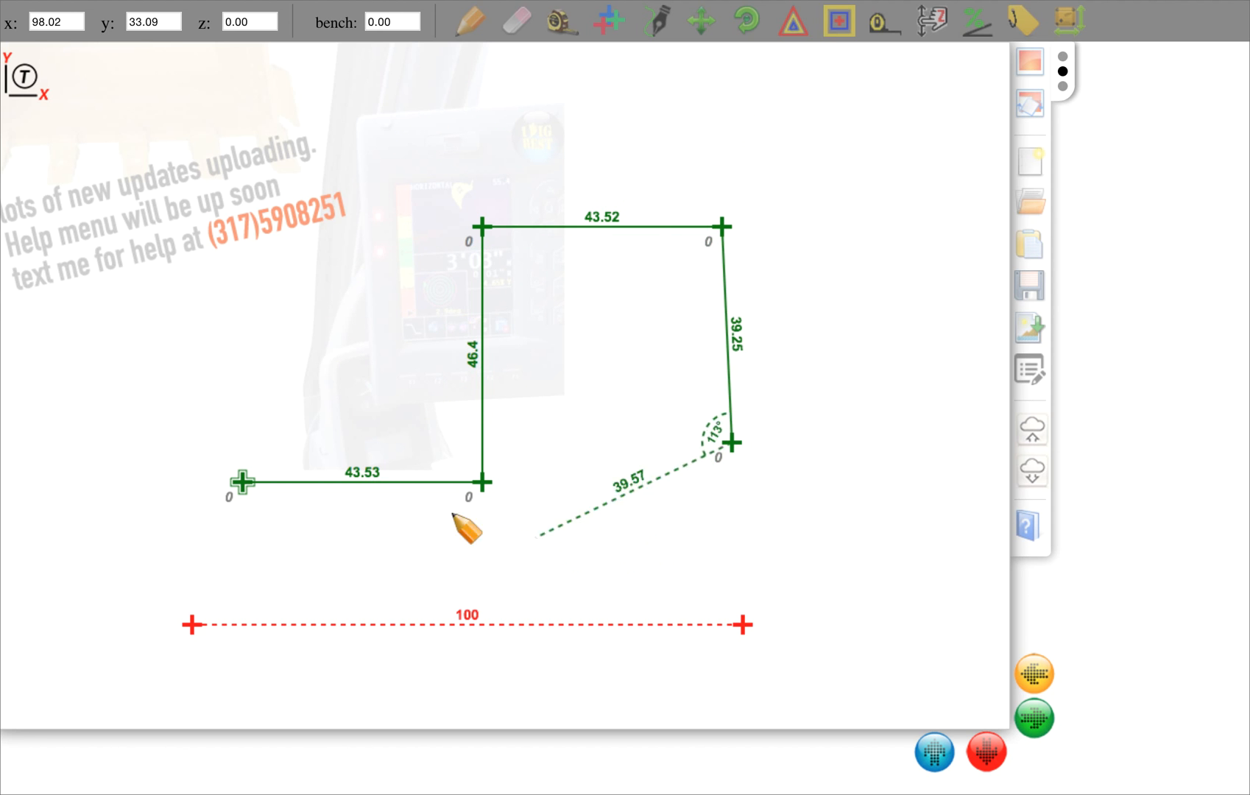
pyautogui.click(243, 482)
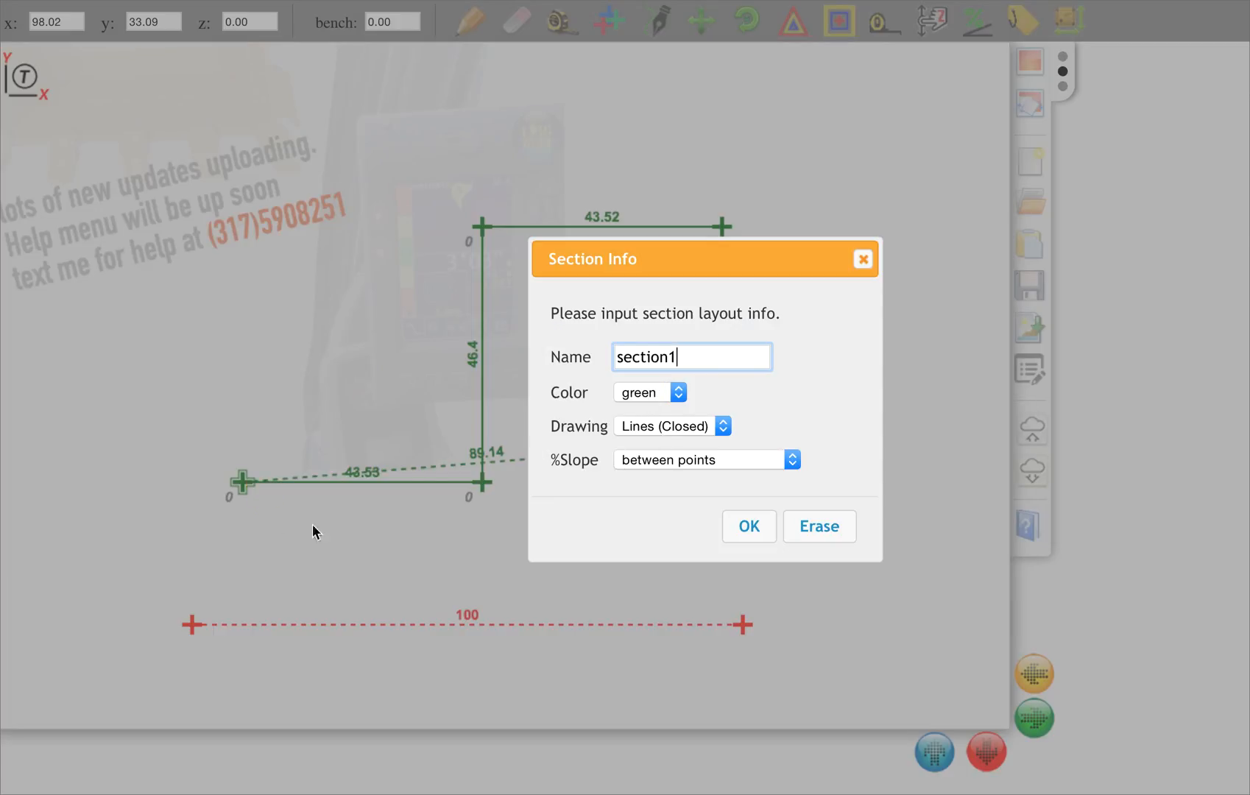
# - Set section1 to Lines (Open) with slope between start&end points, and choose to lay out another section
pyautogui.click(697, 431)
pyautogui.click(697, 450)
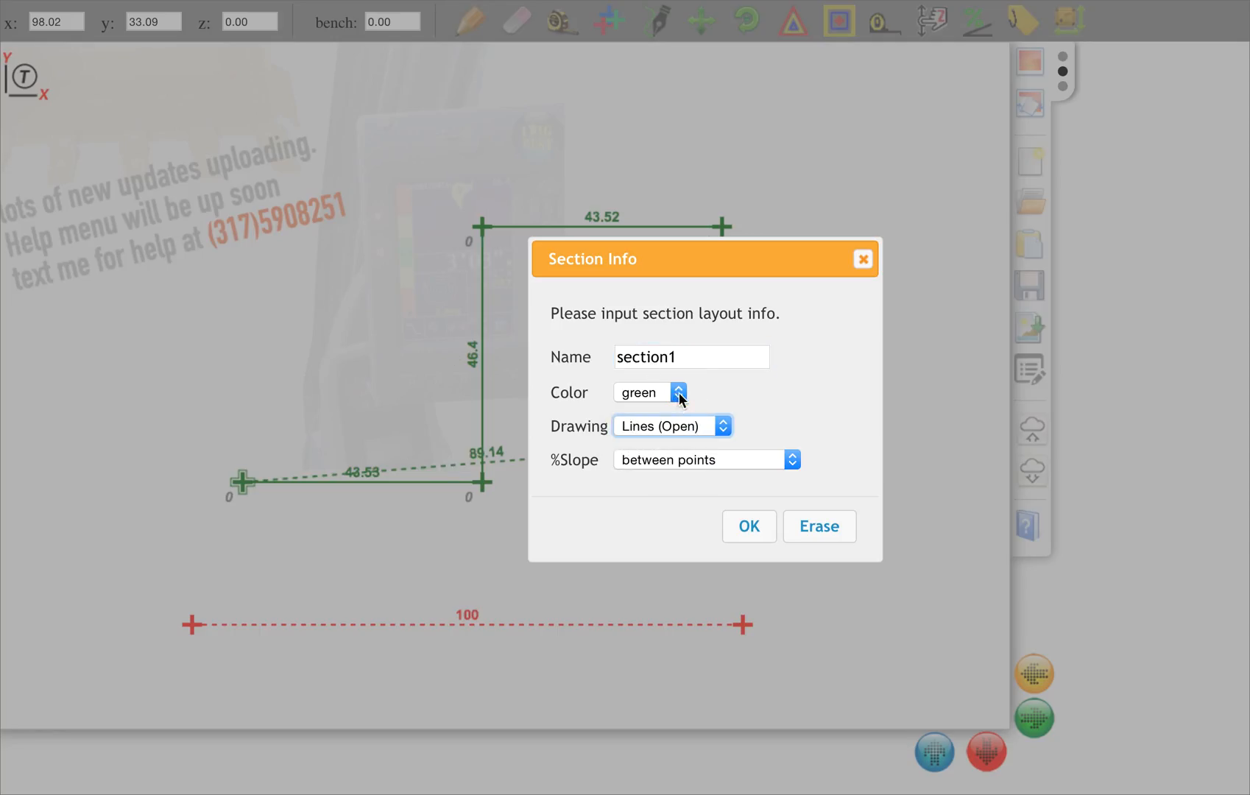
pyautogui.click(792, 461)
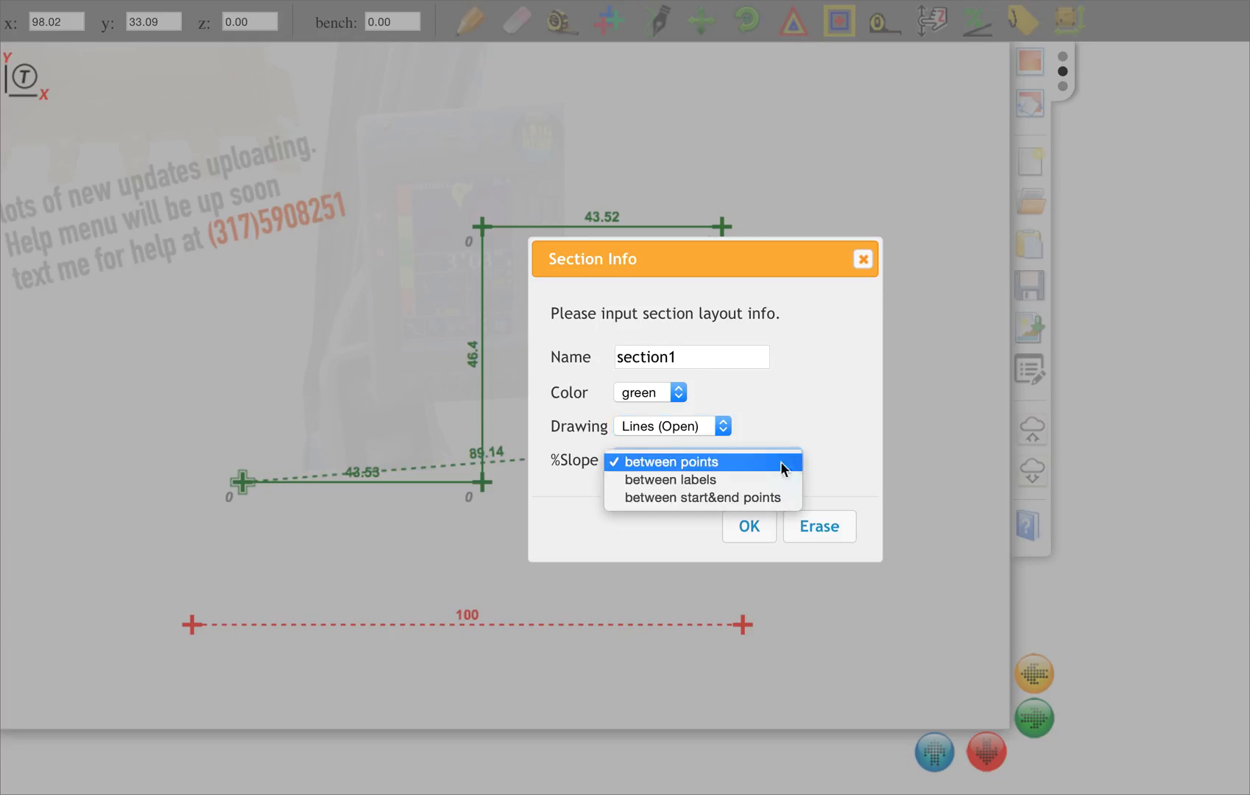
pyautogui.click(695, 500)
pyautogui.click(747, 527)
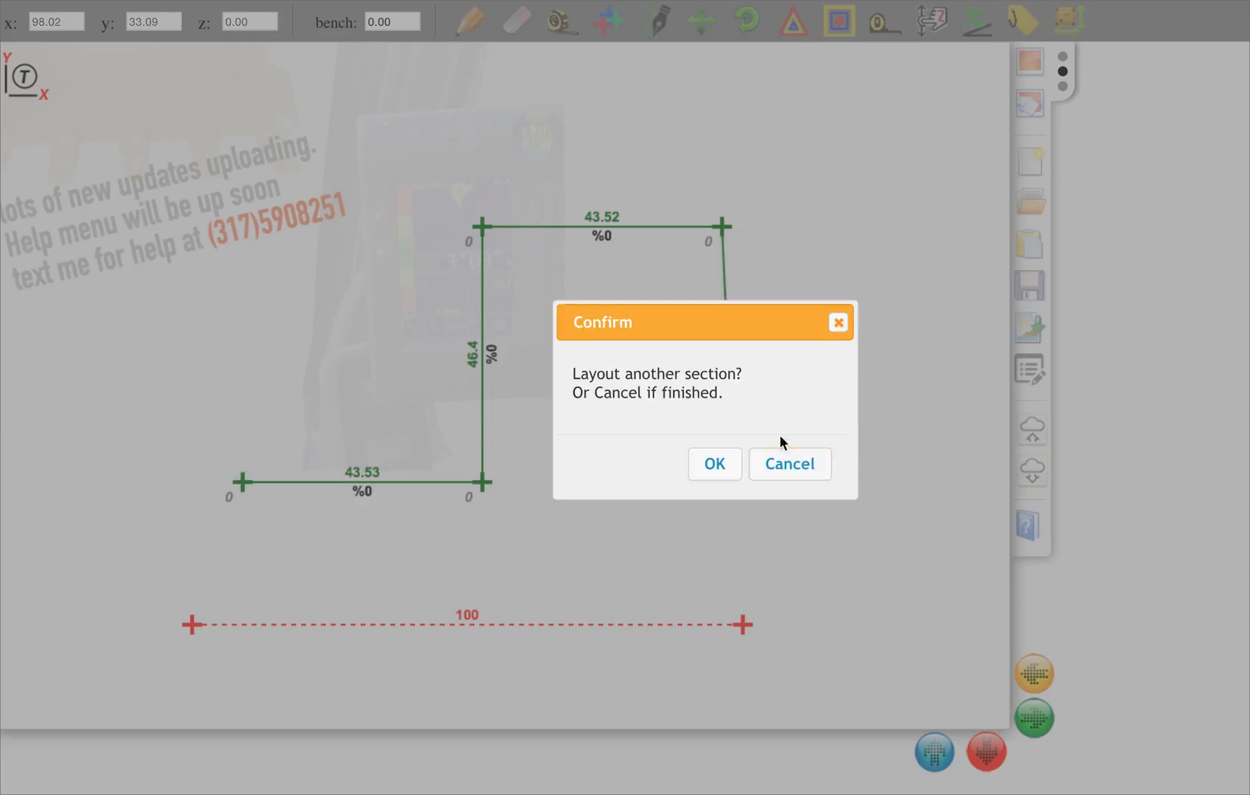
pyautogui.click(715, 463)
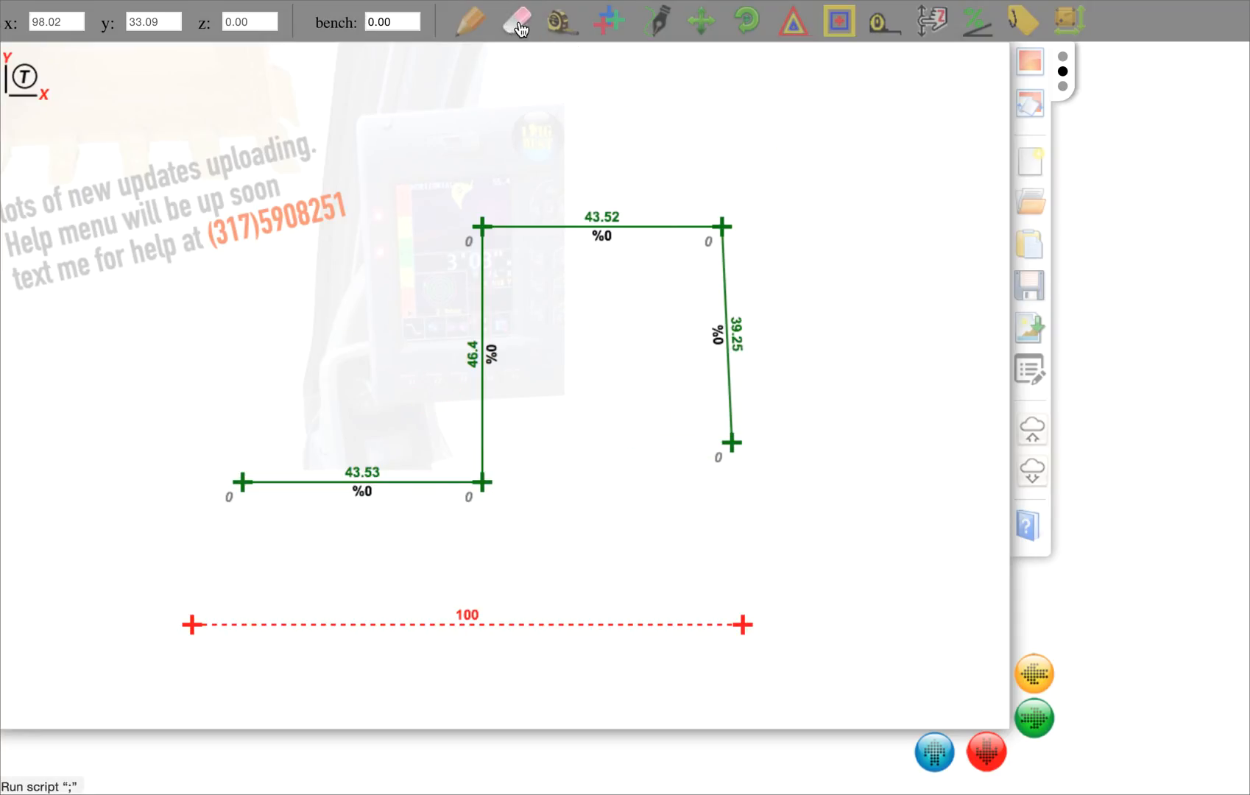
# - Draw a second section above the green one with lines about 34, 35, 16 and 18 feet long, giving its end point elevation 5
pyautogui.click(481, 25)
pyautogui.click(253, 112)
pyautogui.click(442, 112)
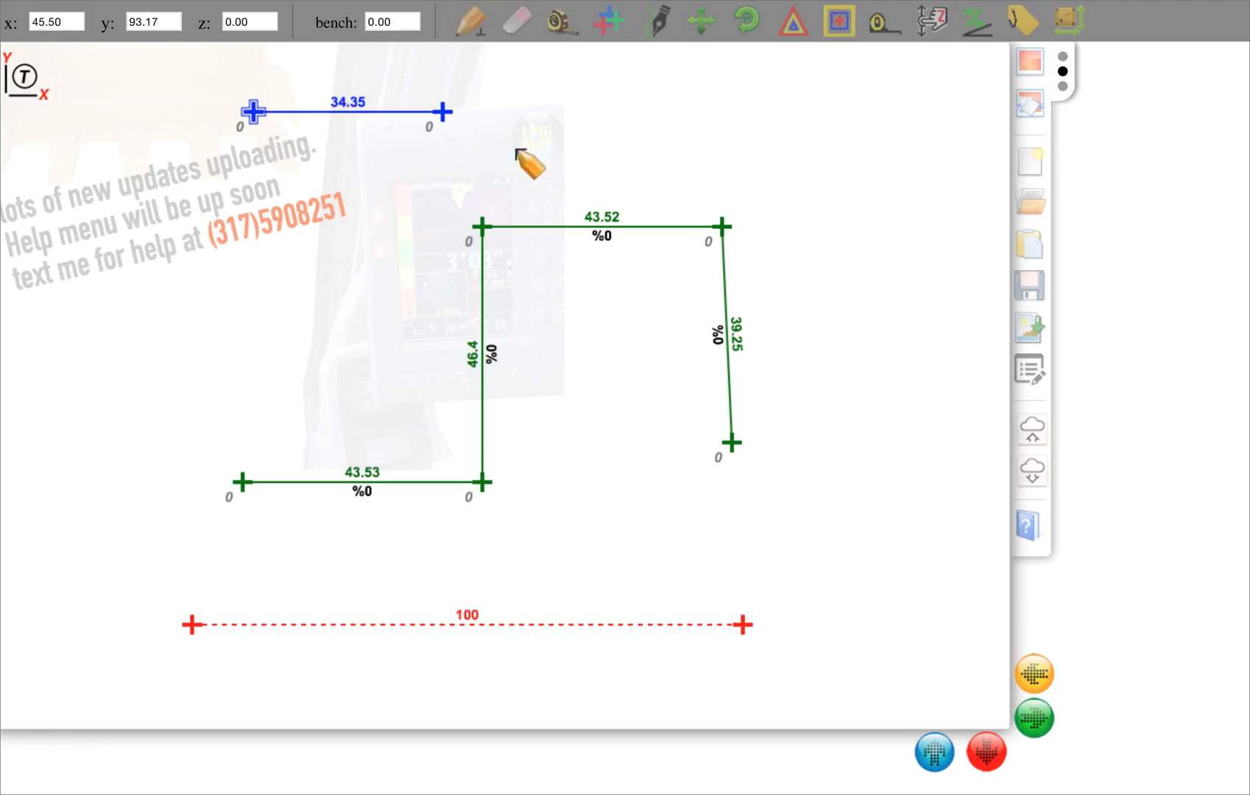
pyautogui.click(631, 134)
pyautogui.click(713, 108)
pyautogui.click(815, 117)
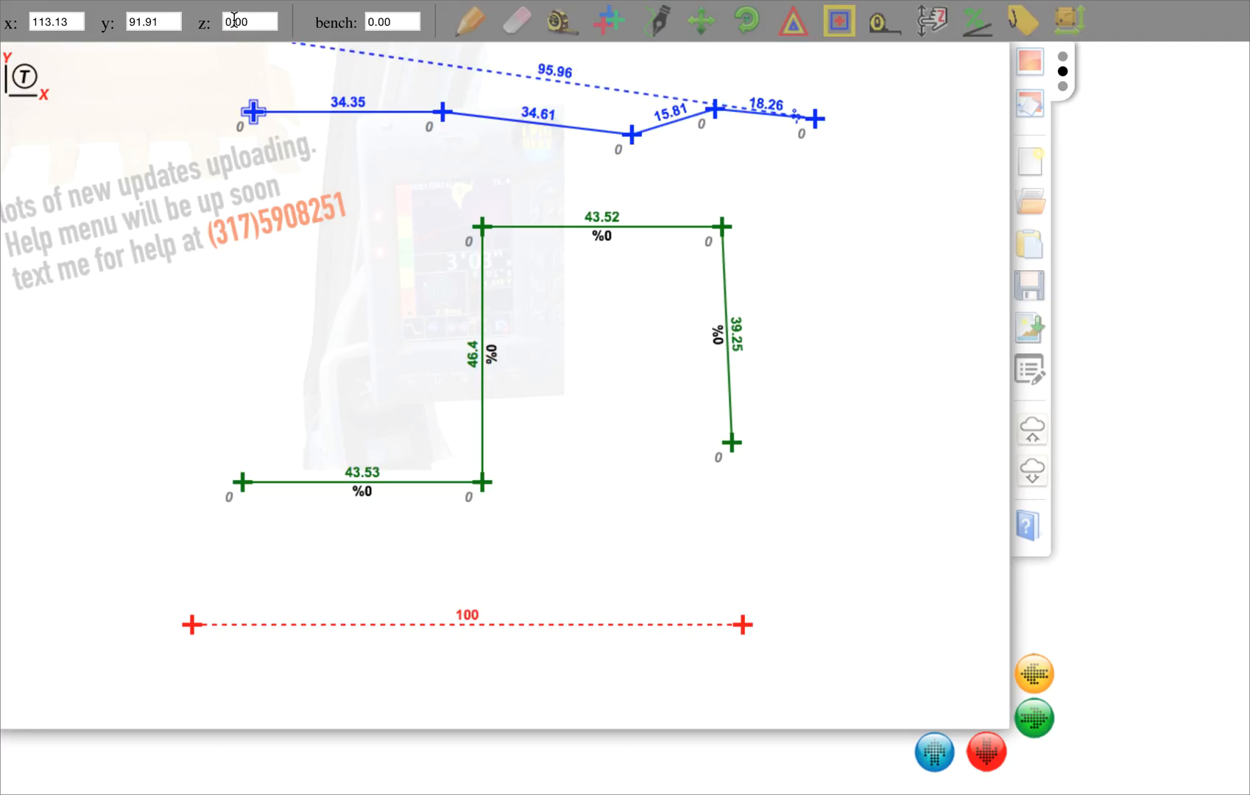
pyautogui.write('5')
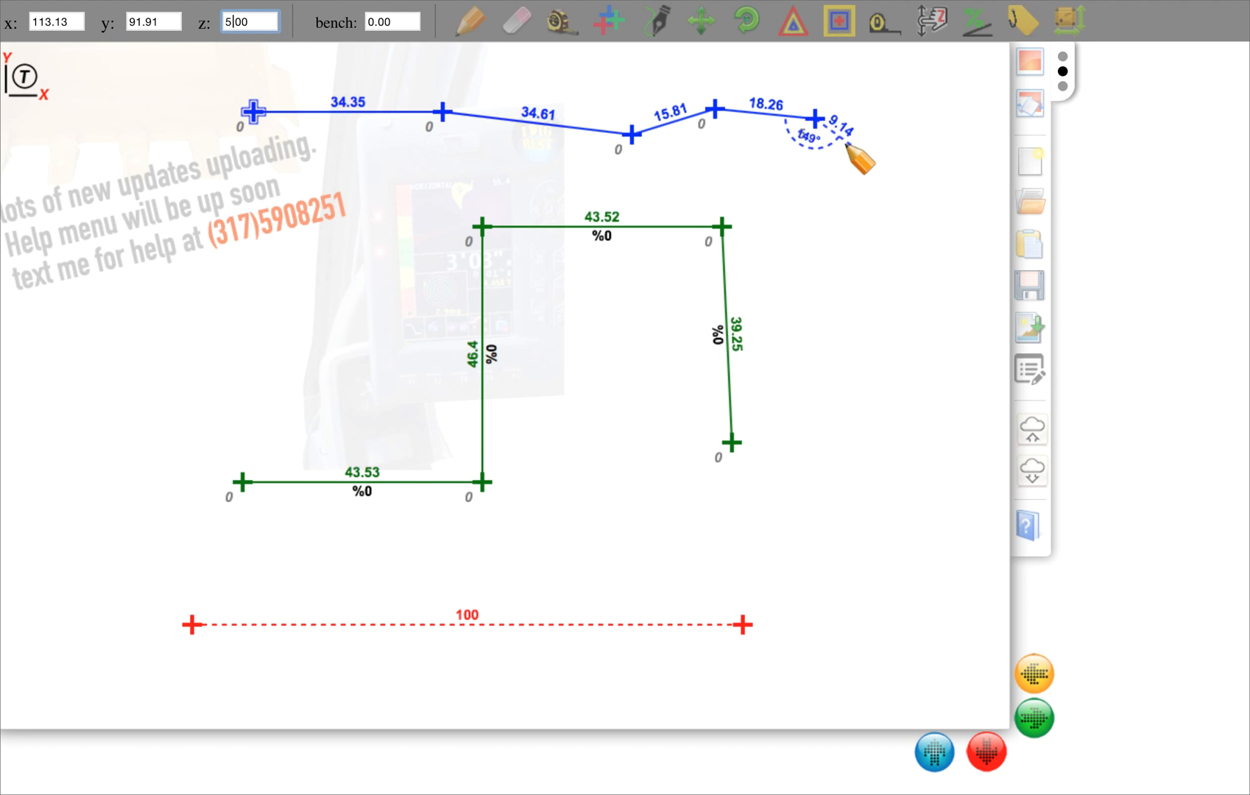
pyautogui.click(262, 116)
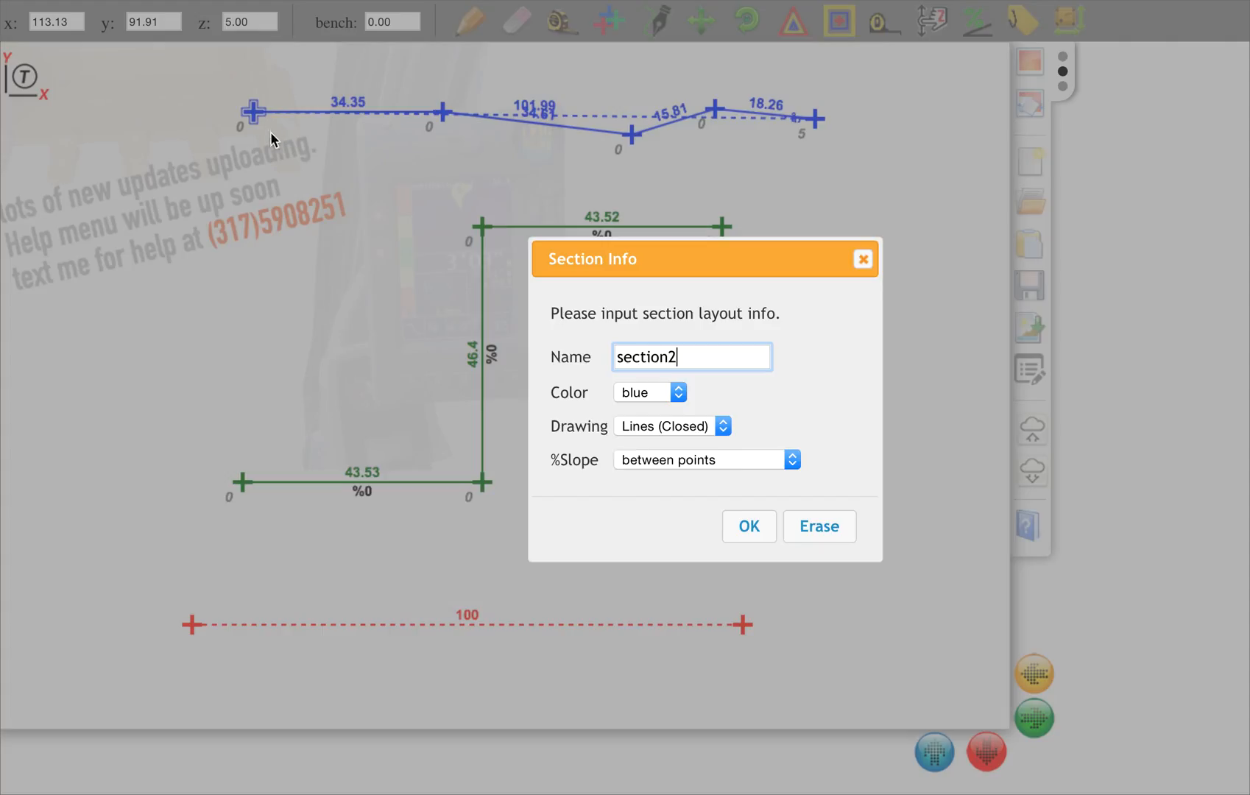
# - Set section2 to Lines (Open) with slope between start&end points, and accept laying out another section
pyautogui.click(708, 429)
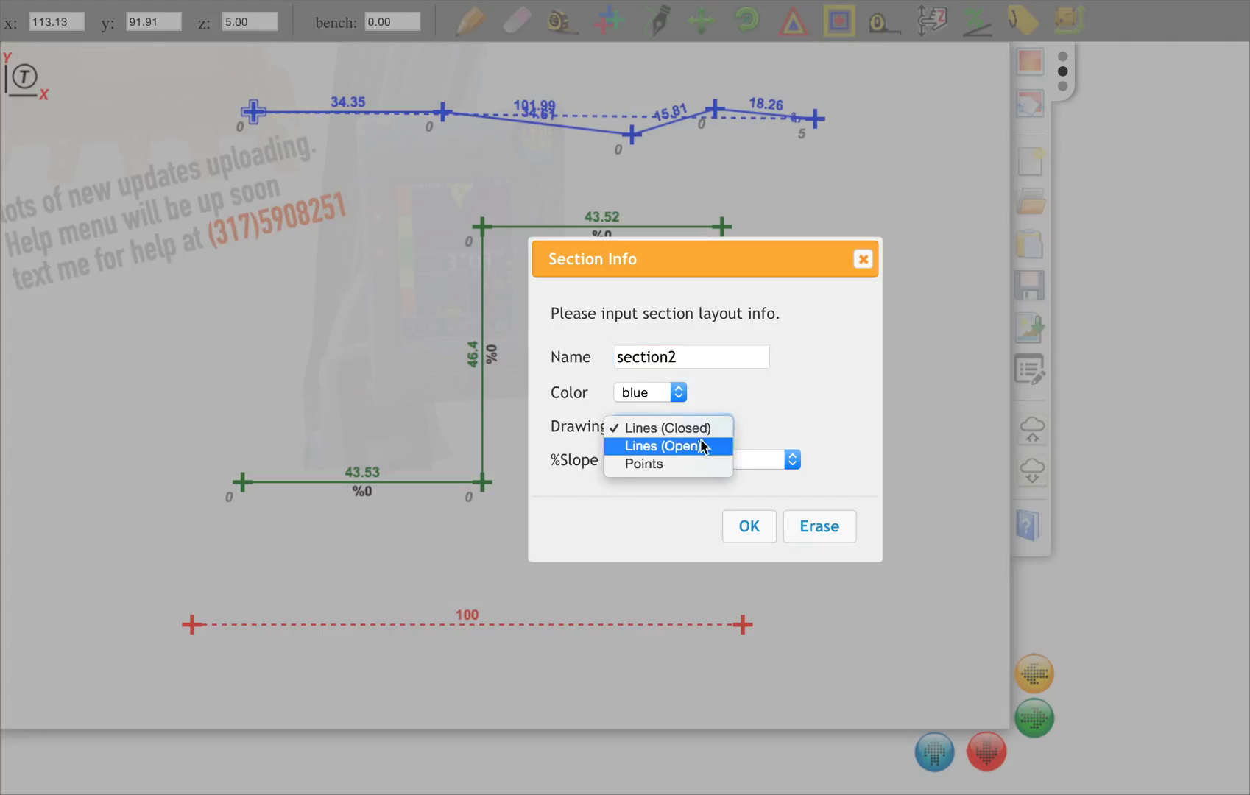
pyautogui.click(700, 439)
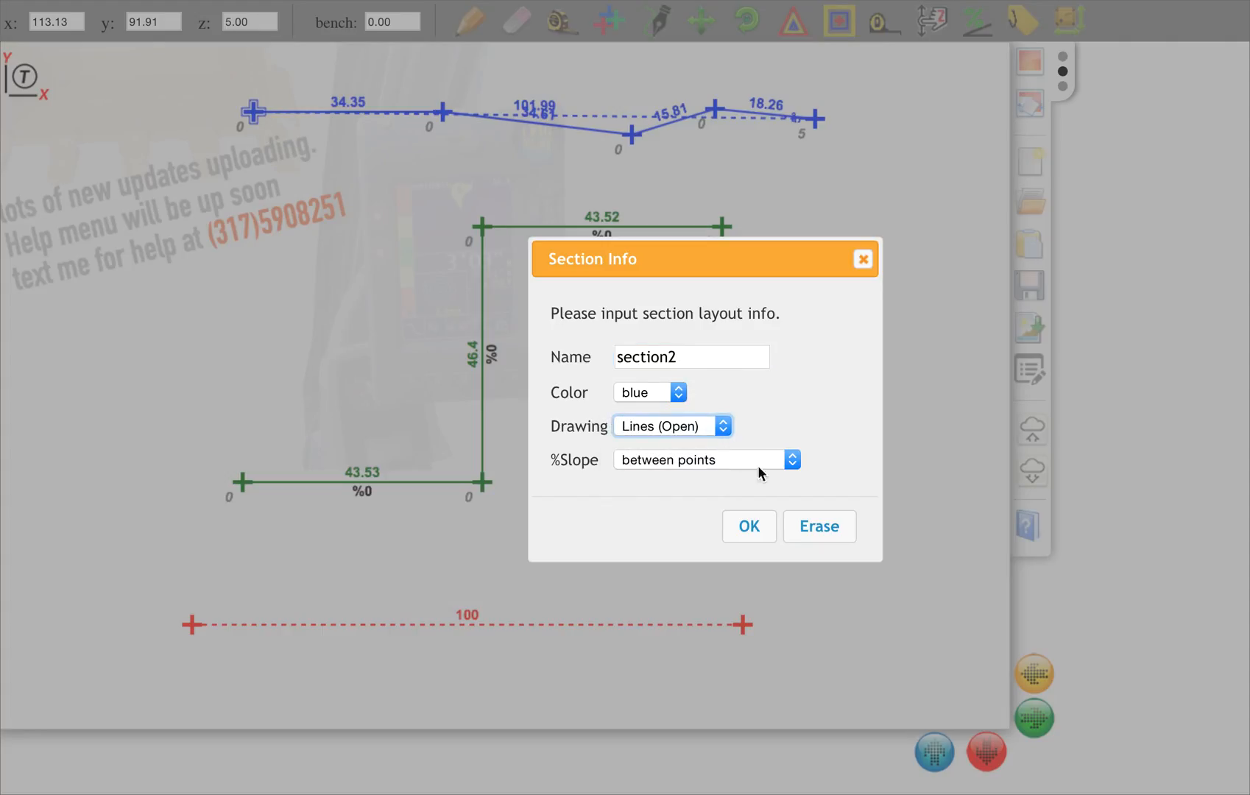
pyautogui.click(789, 459)
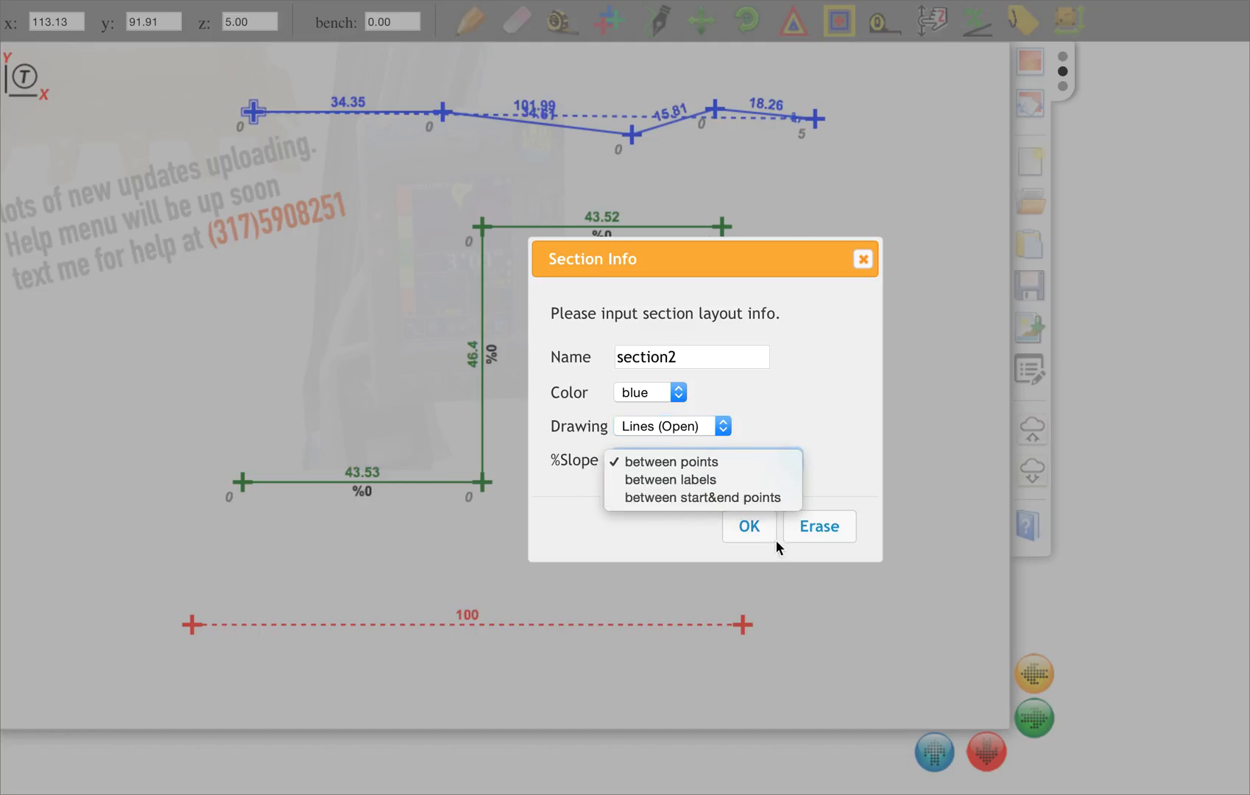
pyautogui.click(742, 499)
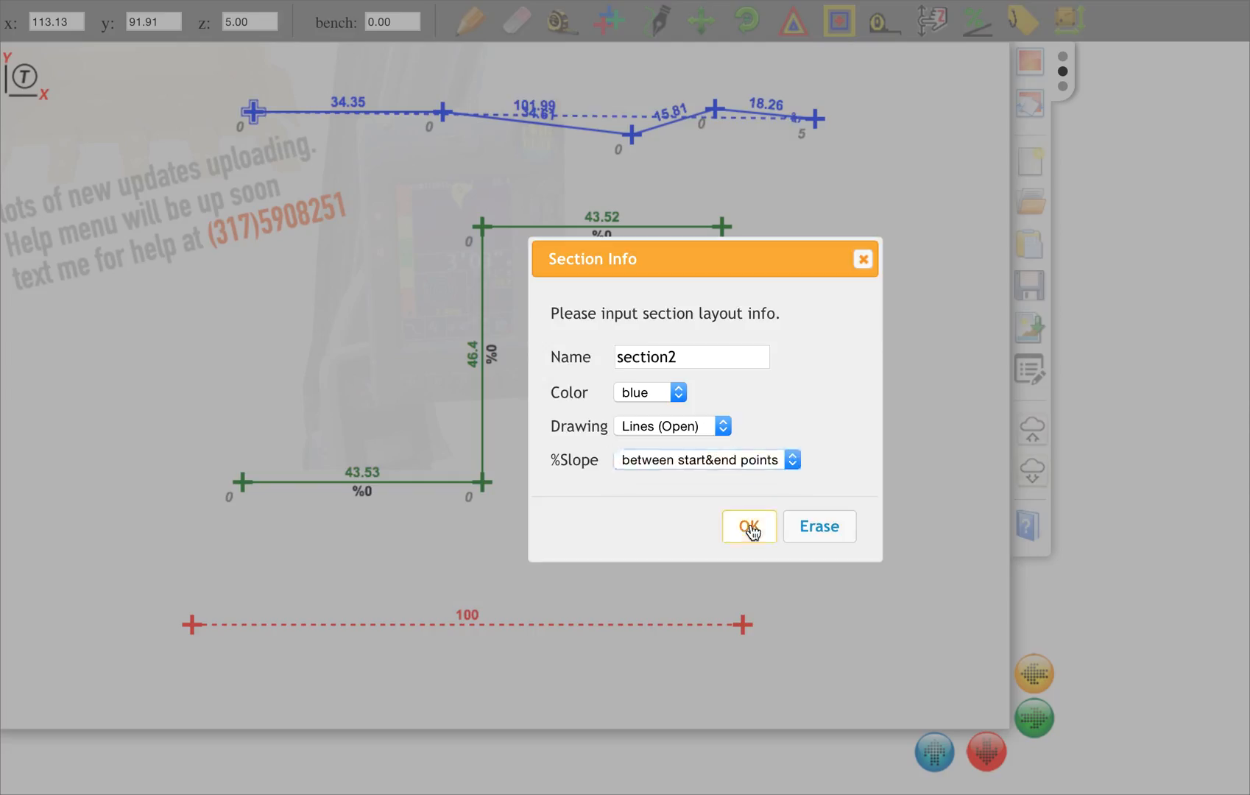
pyautogui.click(748, 526)
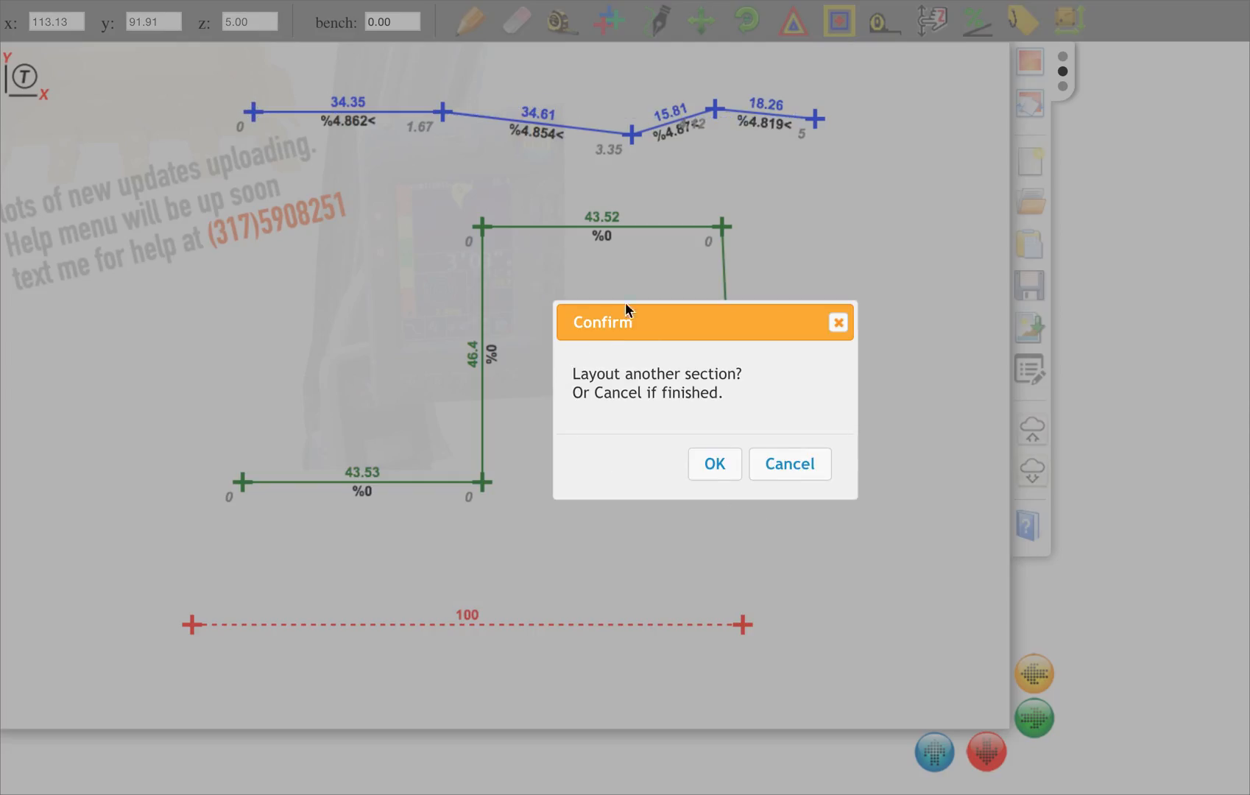
pyautogui.click(708, 465)
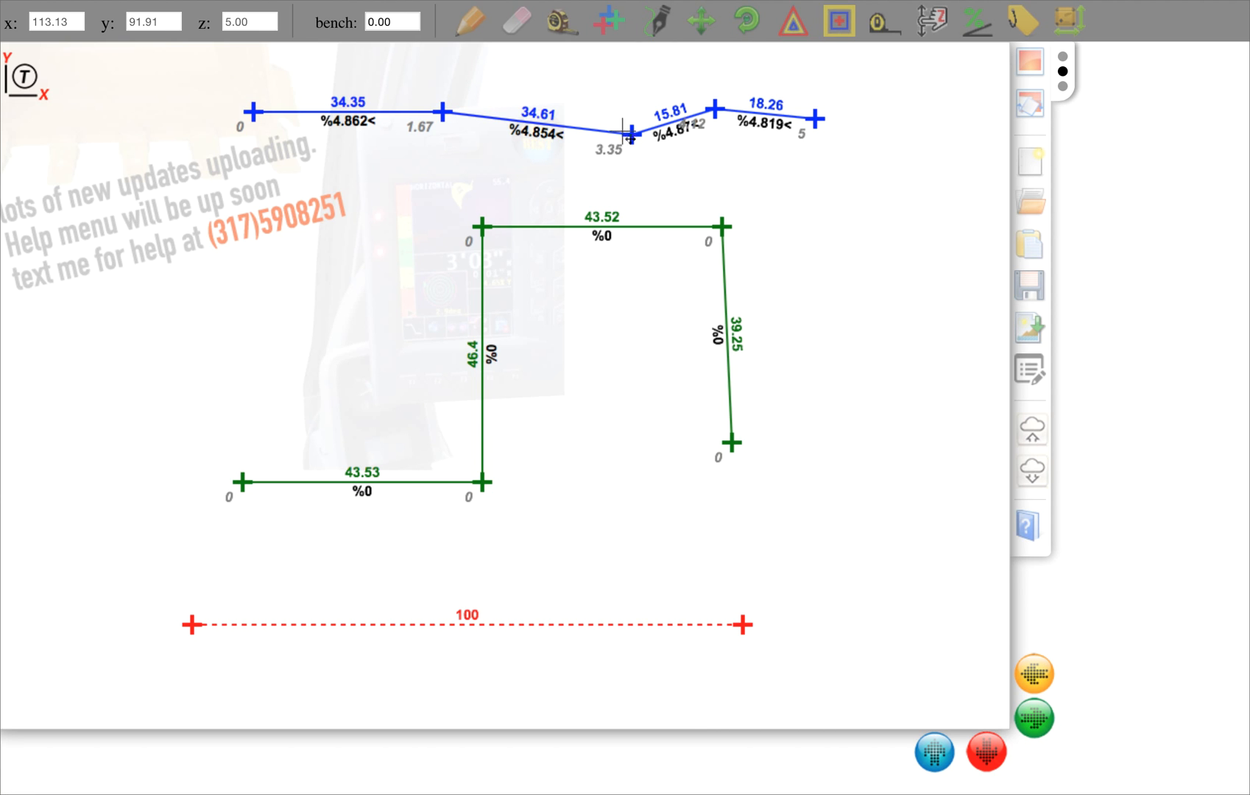
# - Fold the blue section back under itself by moving its last three points, and apply a 1% slope from its second point to its end
pyautogui.moveTo(632, 134); pyautogui.dragTo(600, 86)
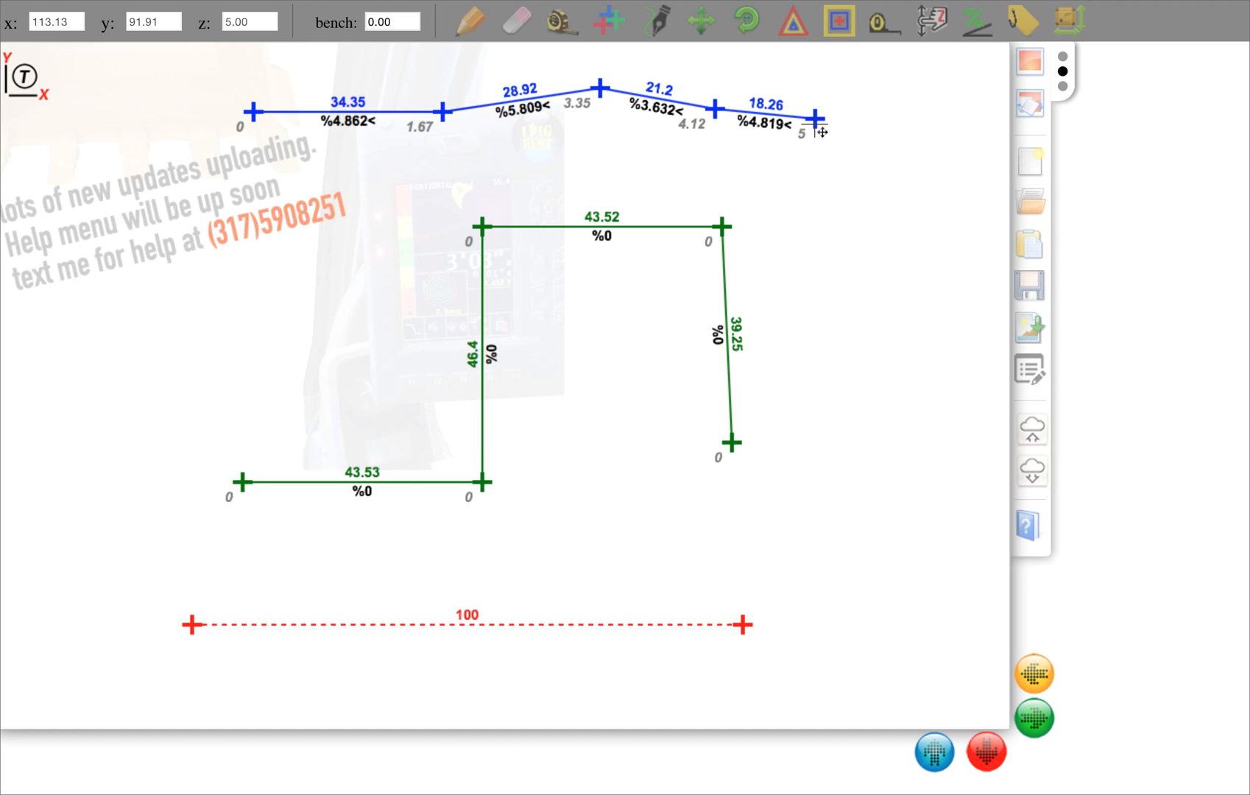
pyautogui.moveTo(818, 129); pyautogui.dragTo(391, 215)
pyautogui.moveTo(714, 108); pyautogui.dragTo(637, 146)
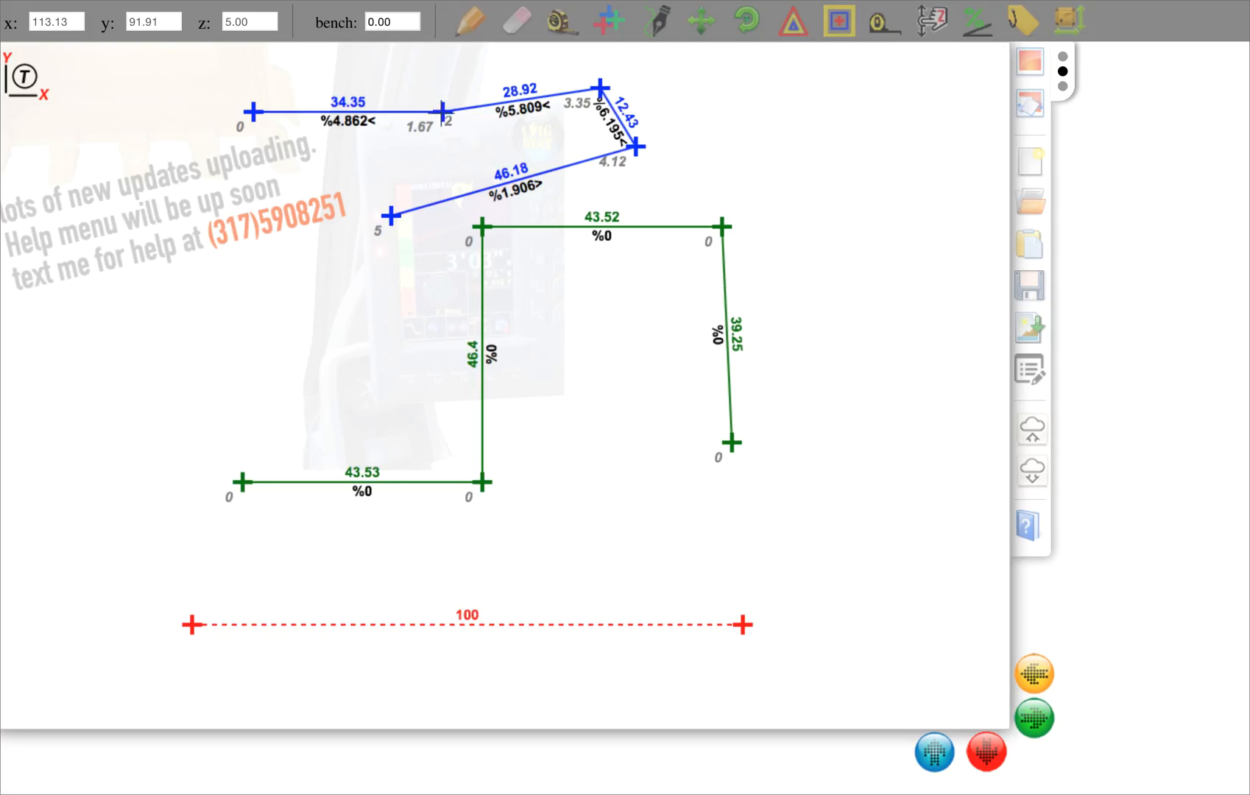
pyautogui.click(389, 214)
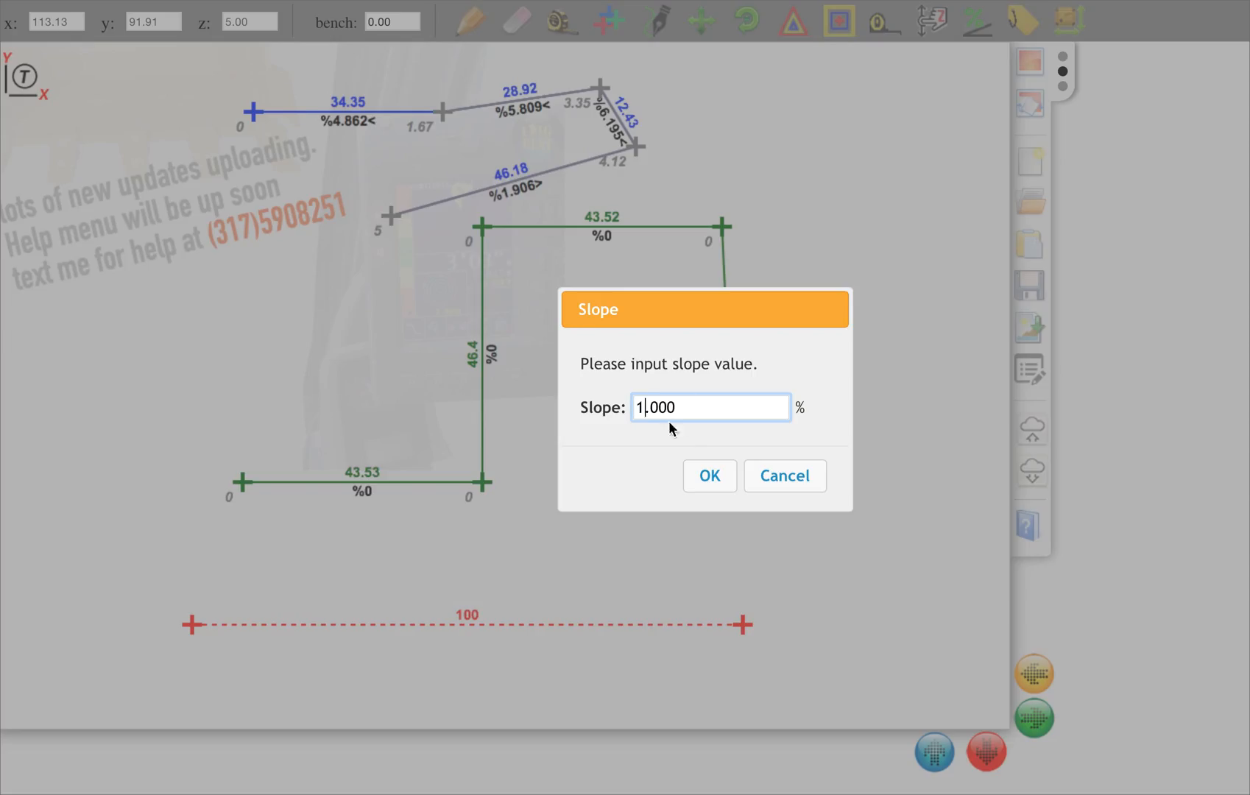
pyautogui.click(710, 476)
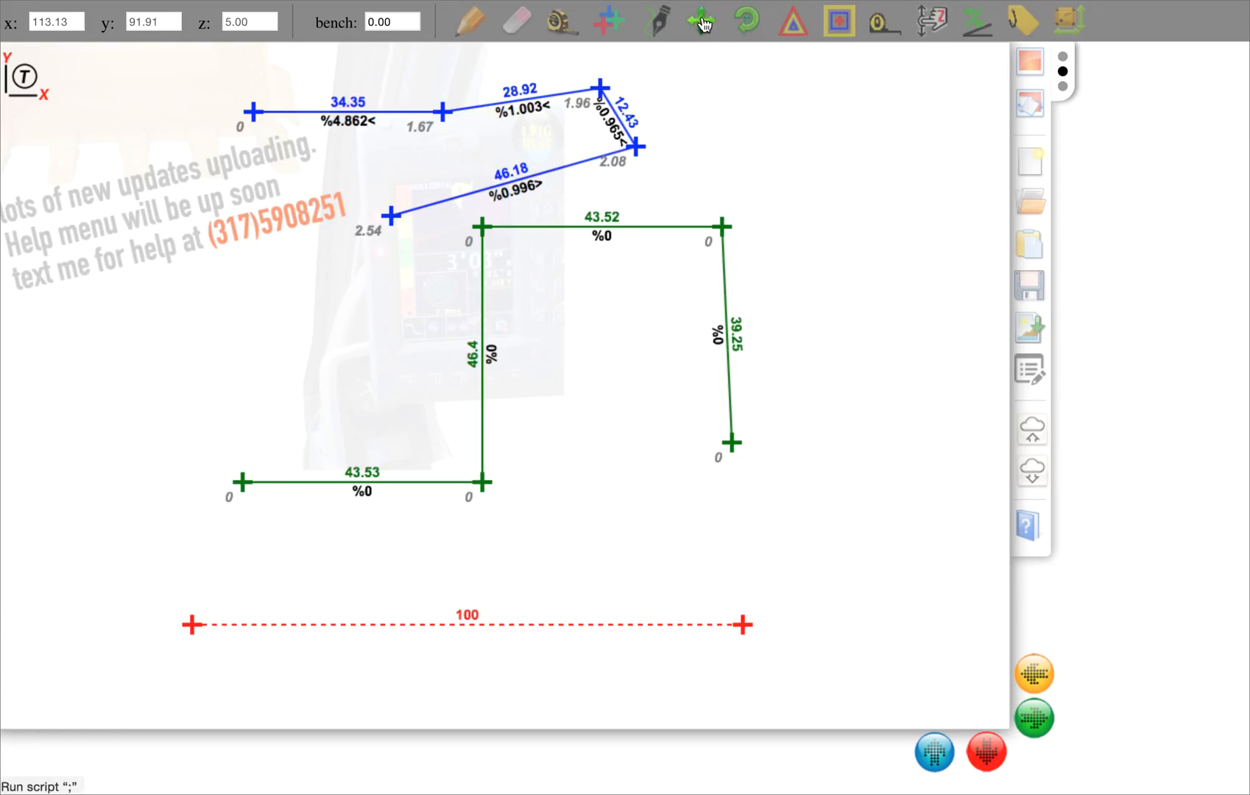
# - Insert two additional points into the blue section's second line segment
pyautogui.click(616, 17)
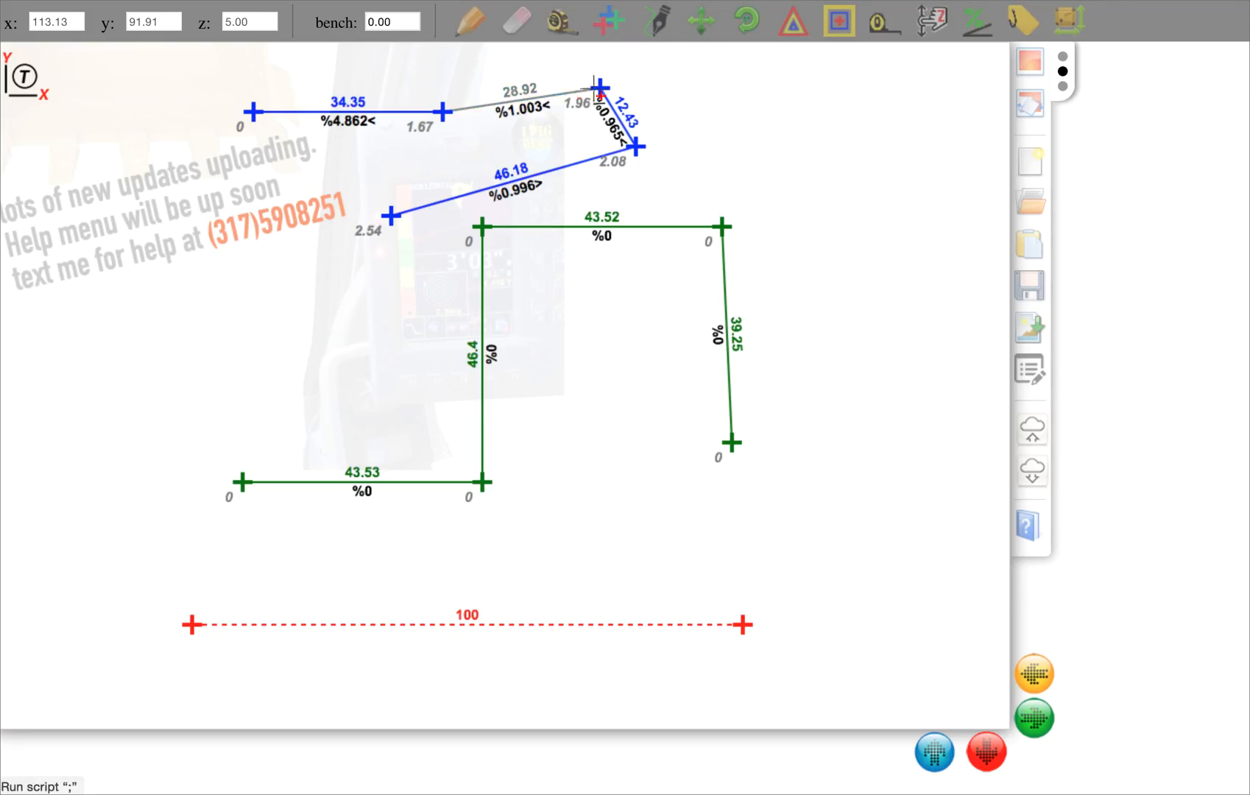
pyautogui.click(560, 94)
pyautogui.click(518, 97)
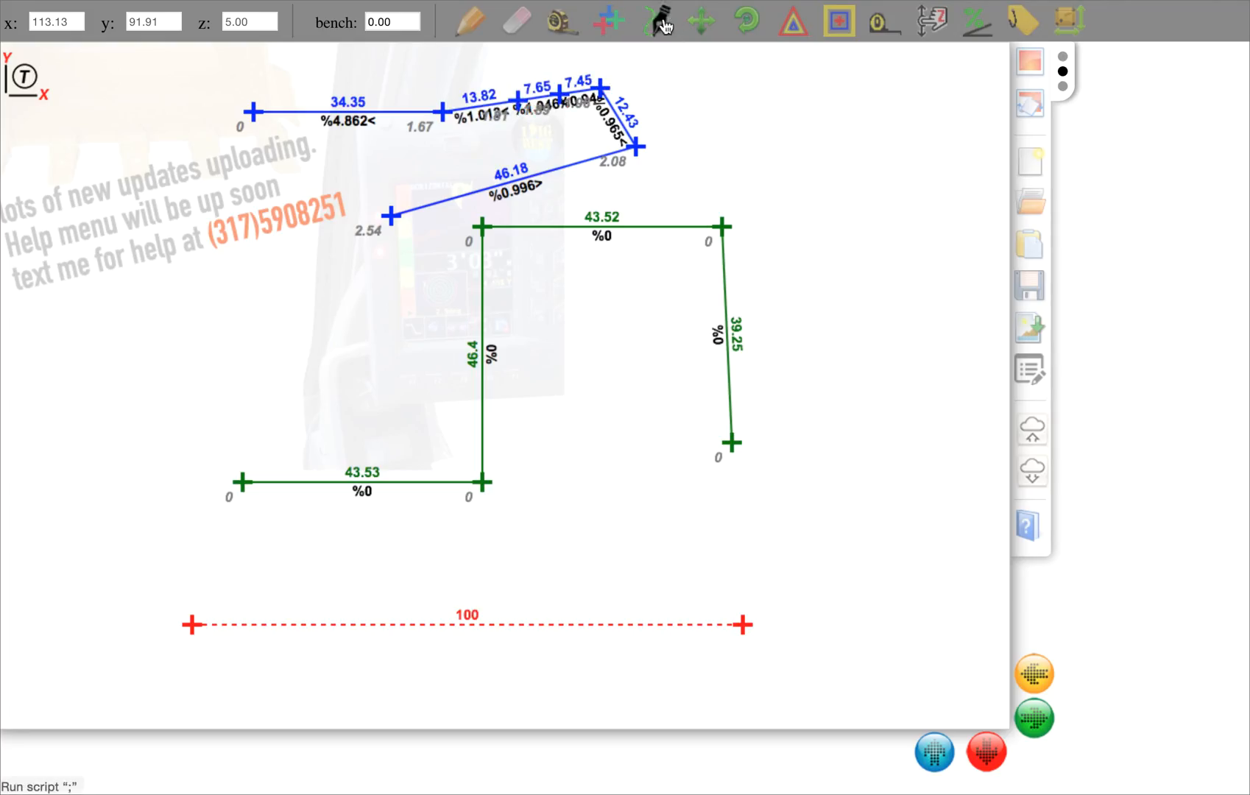
# - Move the blue section's points outward into a wide loop, with lines about 13, 12, 43, 30 and 90 feet long after the first segment
pyautogui.moveTo(518, 97); pyautogui.dragTo(799, 115)
pyautogui.moveTo(636, 147); pyautogui.dragTo(848, 273)
pyautogui.moveTo(390, 219); pyautogui.dragTo(355, 323)
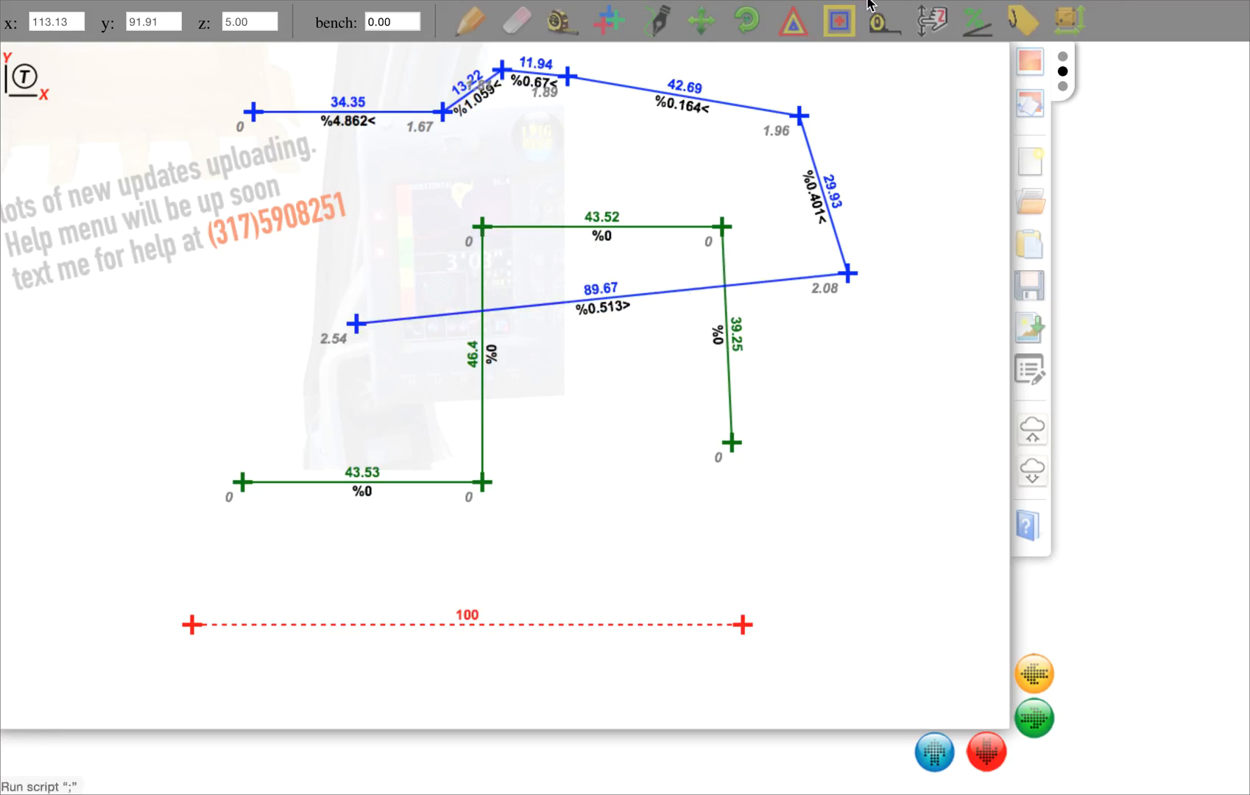
# - Move the green section by X 17.63 and Y -31.83 clear of the blue one, and shift the whole layout slightly downward
pyautogui.click(708, 23)
pyautogui.moveTo(732, 440); pyautogui.dragTo(828, 618)
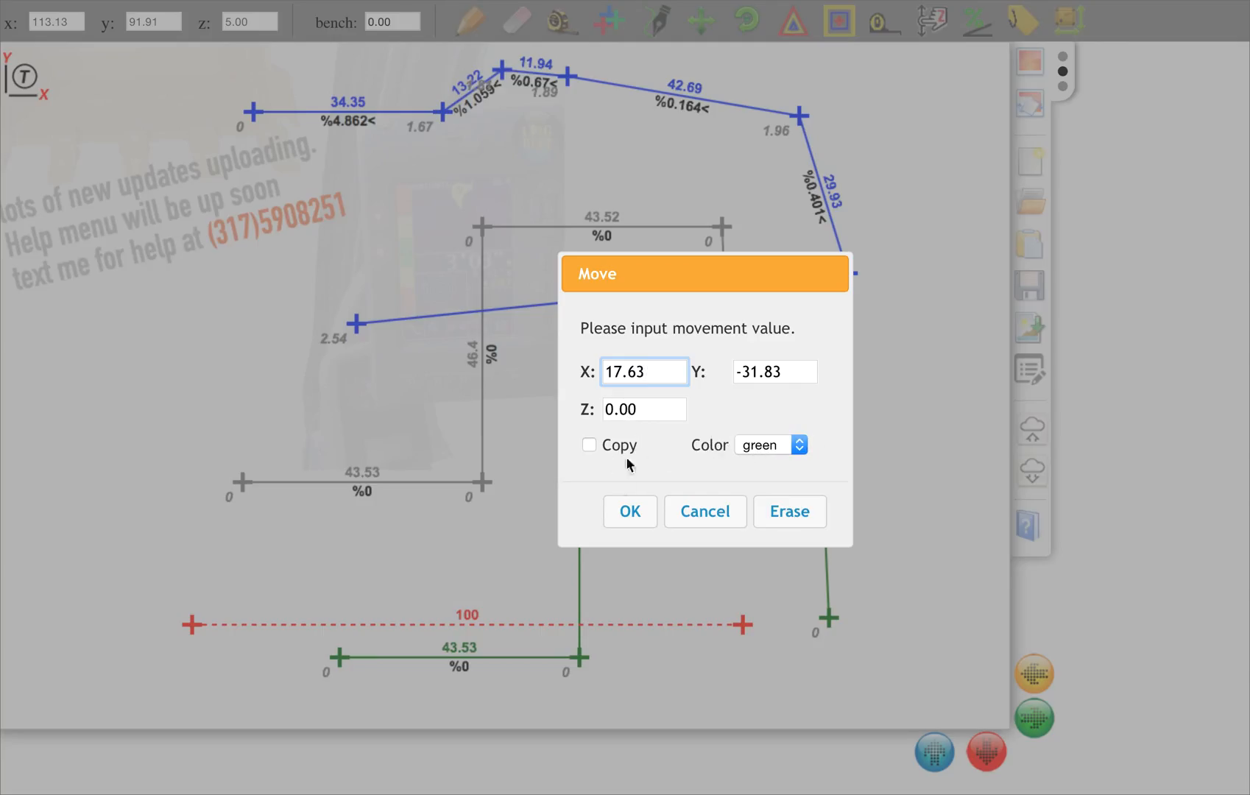
pyautogui.click(631, 512)
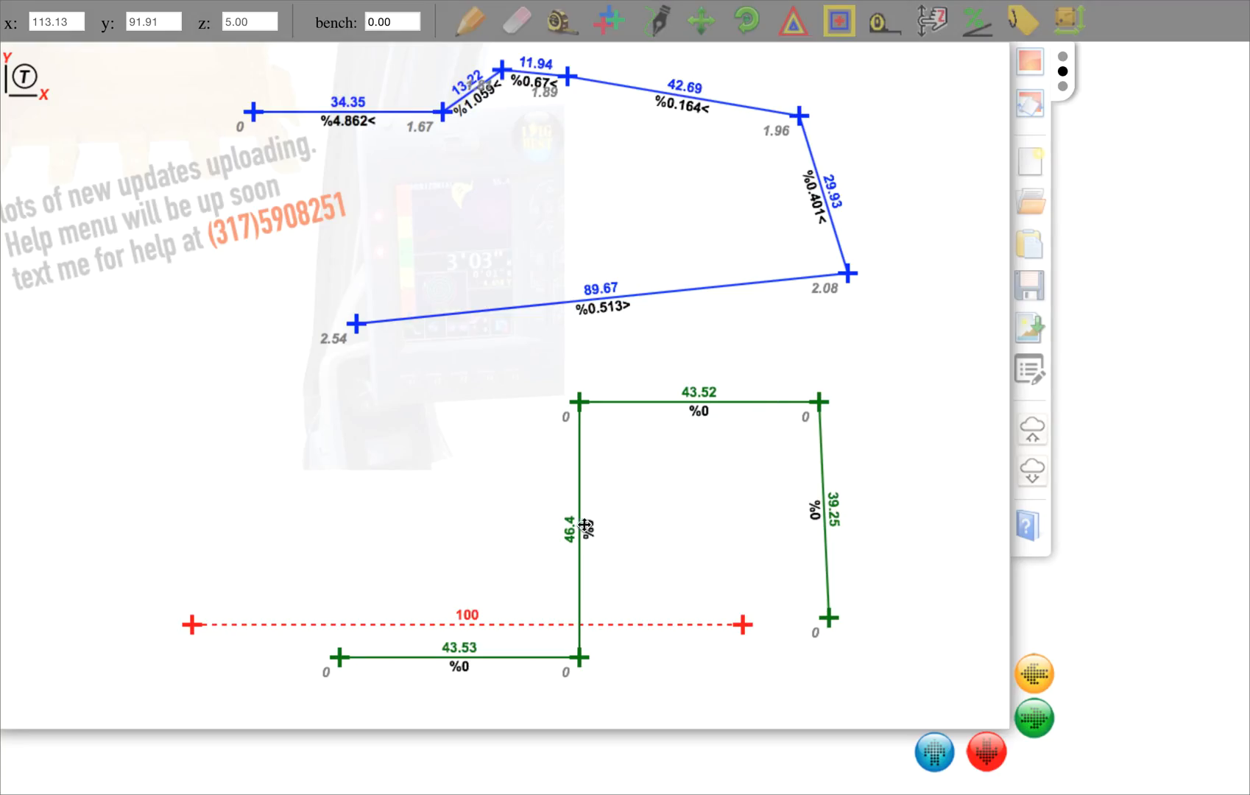
pyautogui.moveTo(529, 622); pyautogui.dragTo(521, 651)
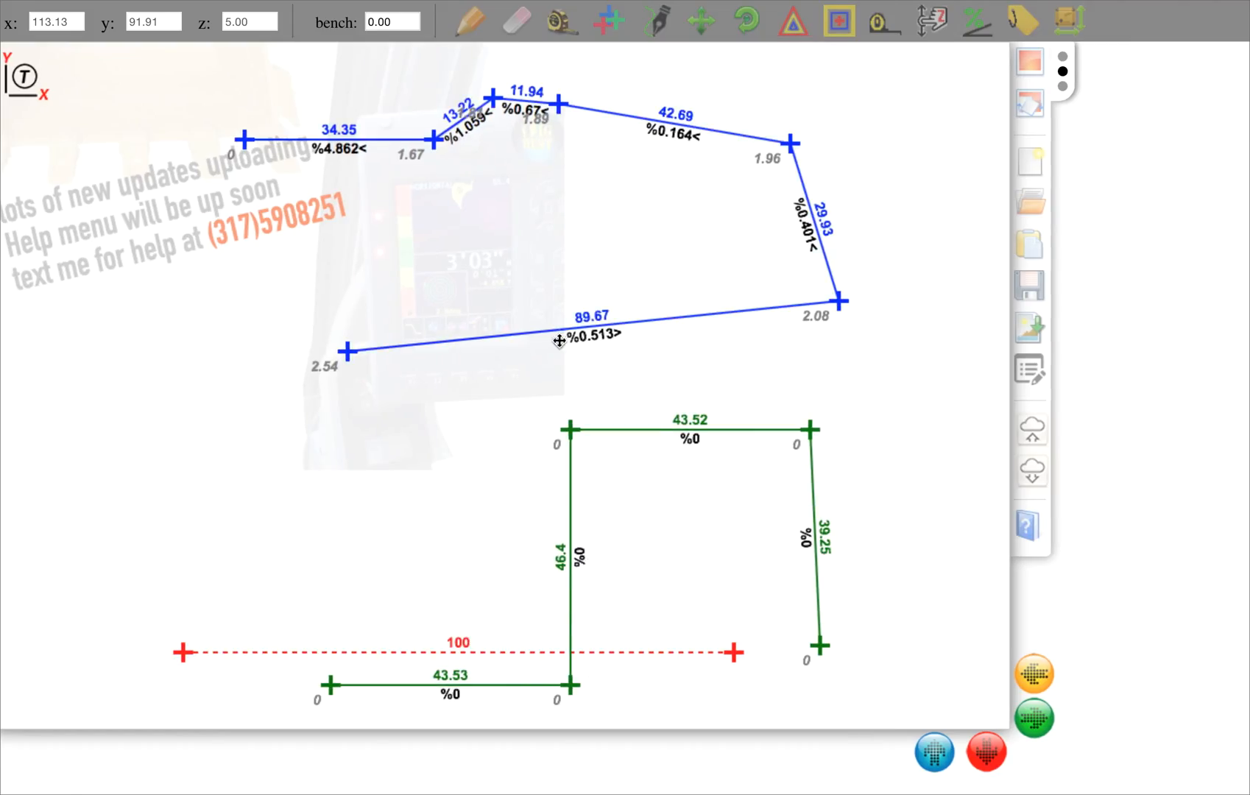
# - Erase the red scale line's right endpoint, place a new one slightly closer to the left point, and set the reference distance to 99 feet
pyautogui.click(517, 21)
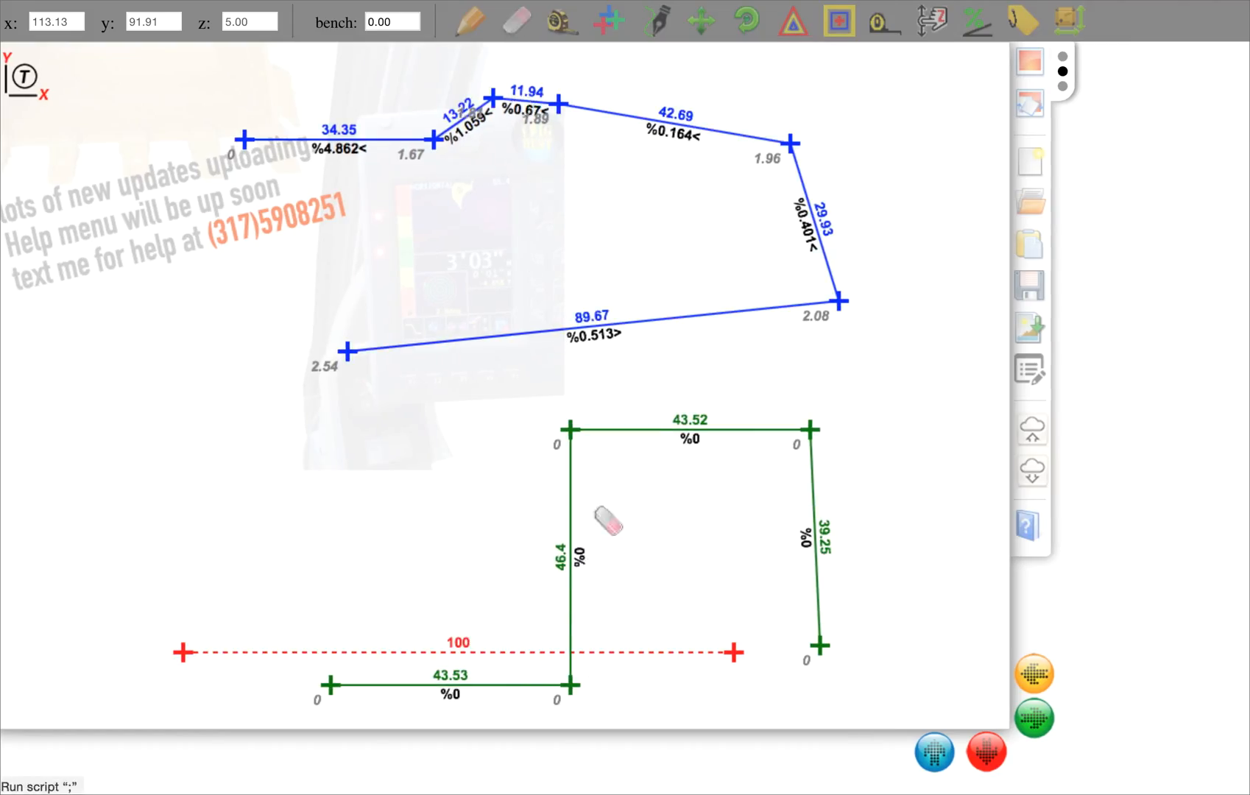
pyautogui.click(733, 652)
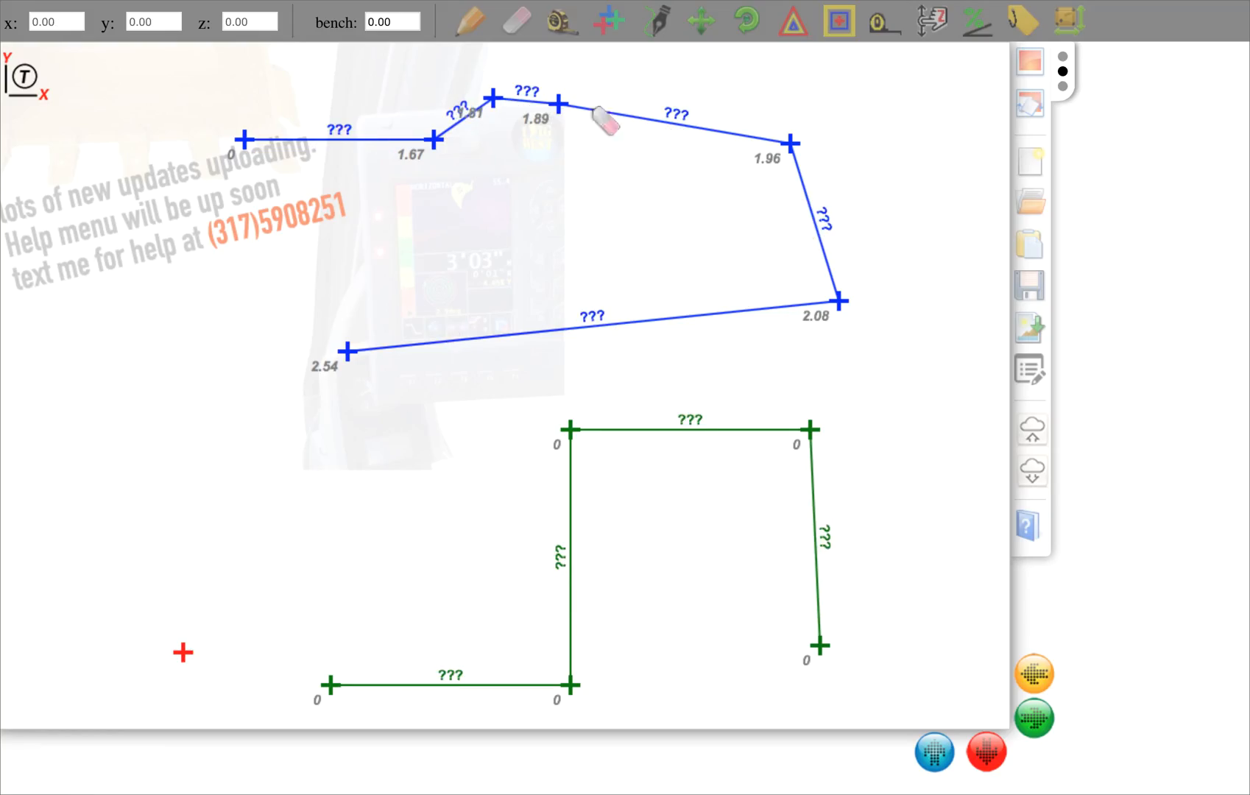
pyautogui.click(470, 21)
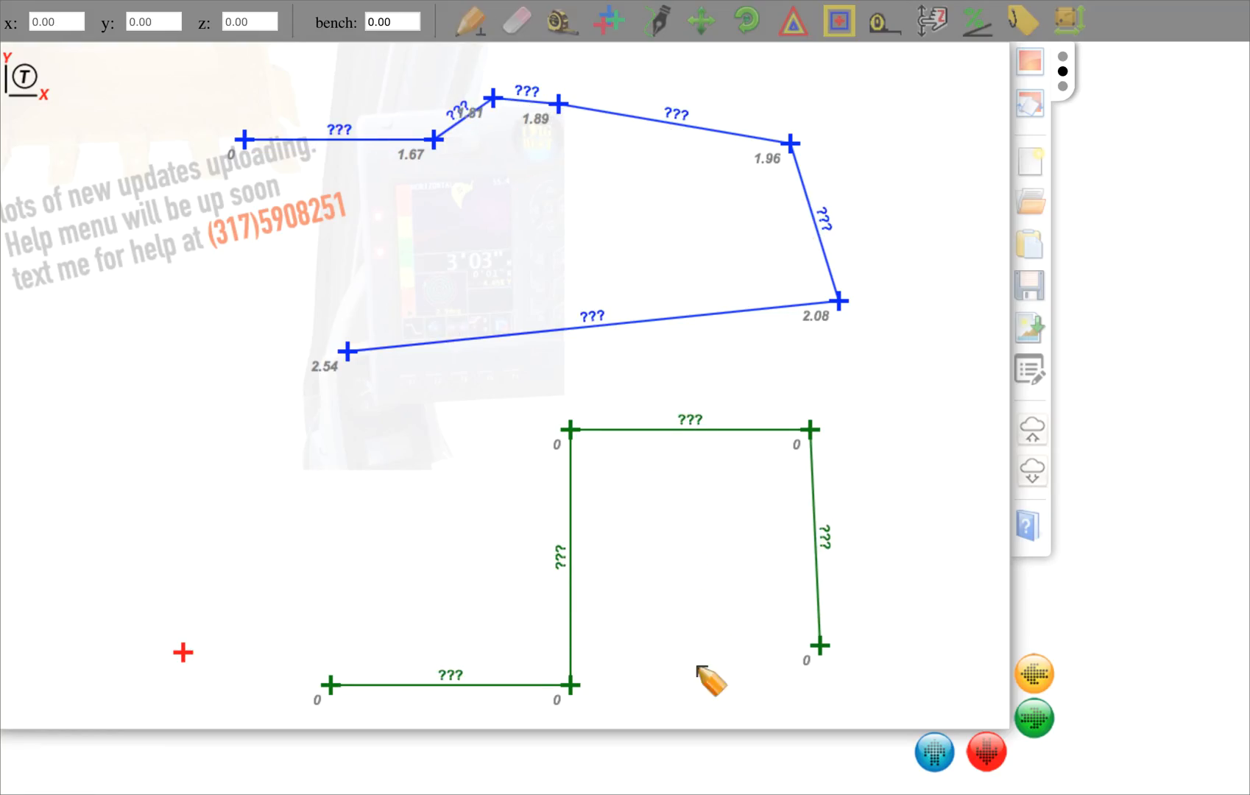
pyautogui.click(722, 652)
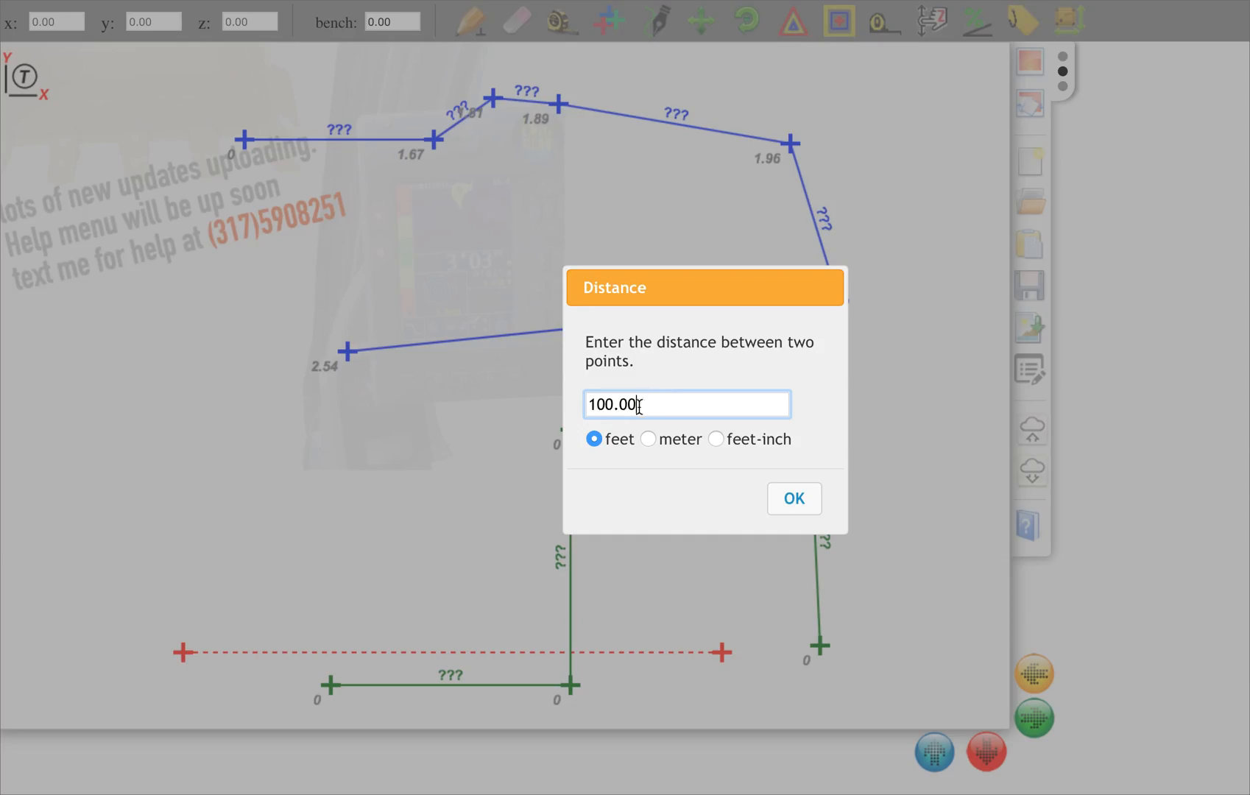
pyautogui.moveTo(638, 406); pyautogui.dragTo(558, 403)
pyautogui.write('99')
pyautogui.click(792, 498)
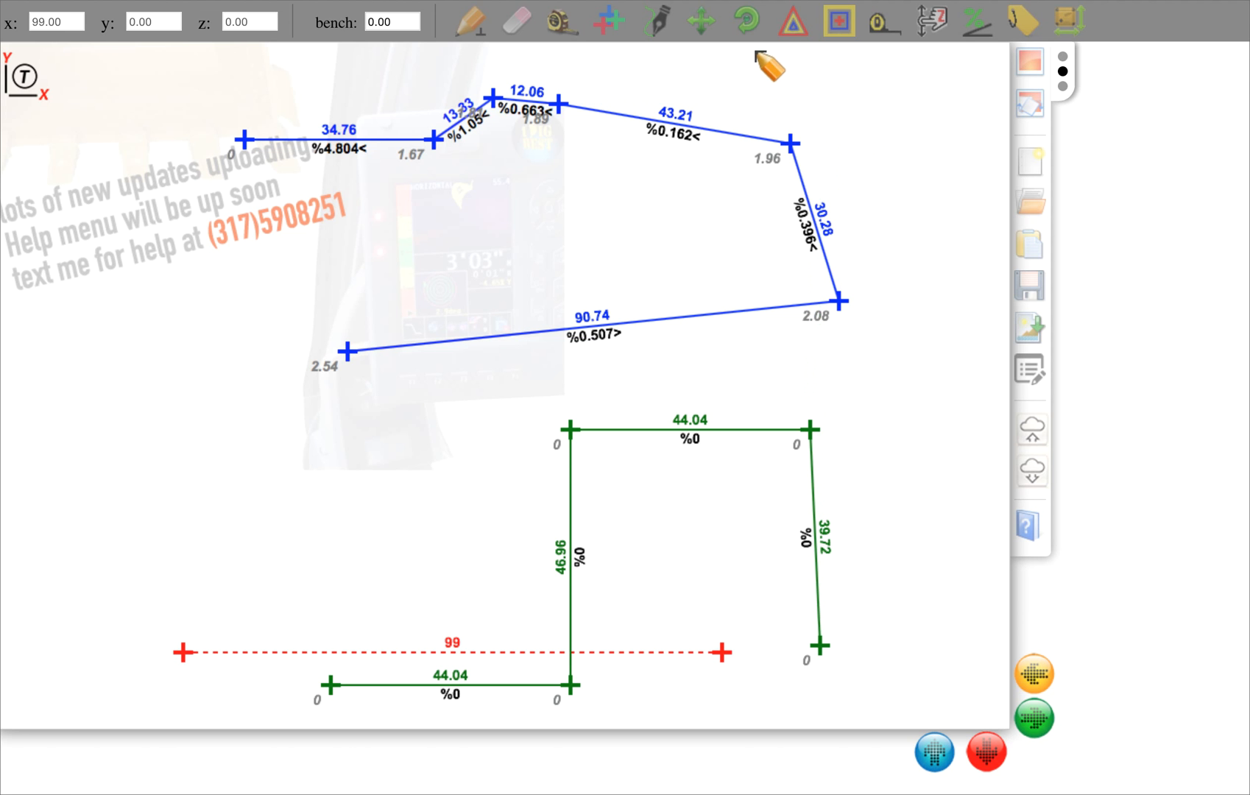
# - Rotate the blue section clockwise by 2° without making a copy, keeping its blue color
pyautogui.click(751, 23)
pyautogui.click(770, 139)
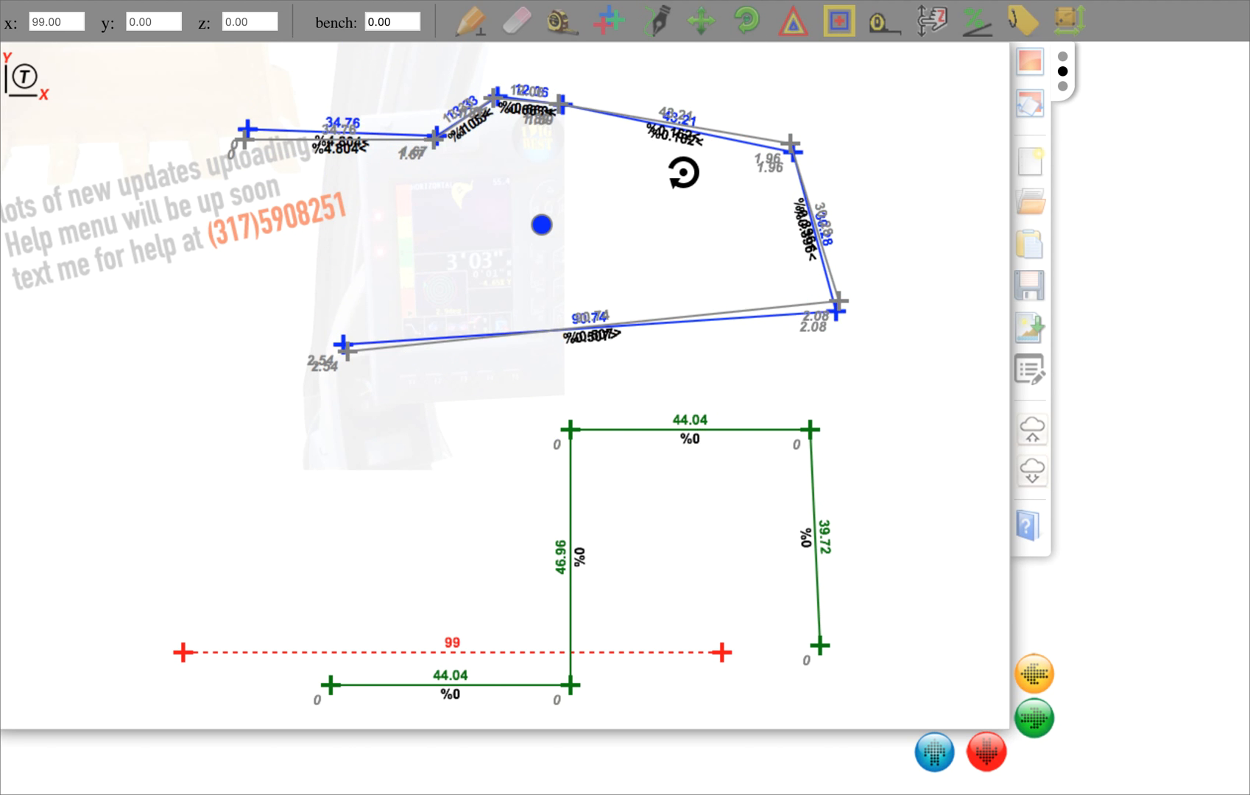
pyautogui.click(736, 179)
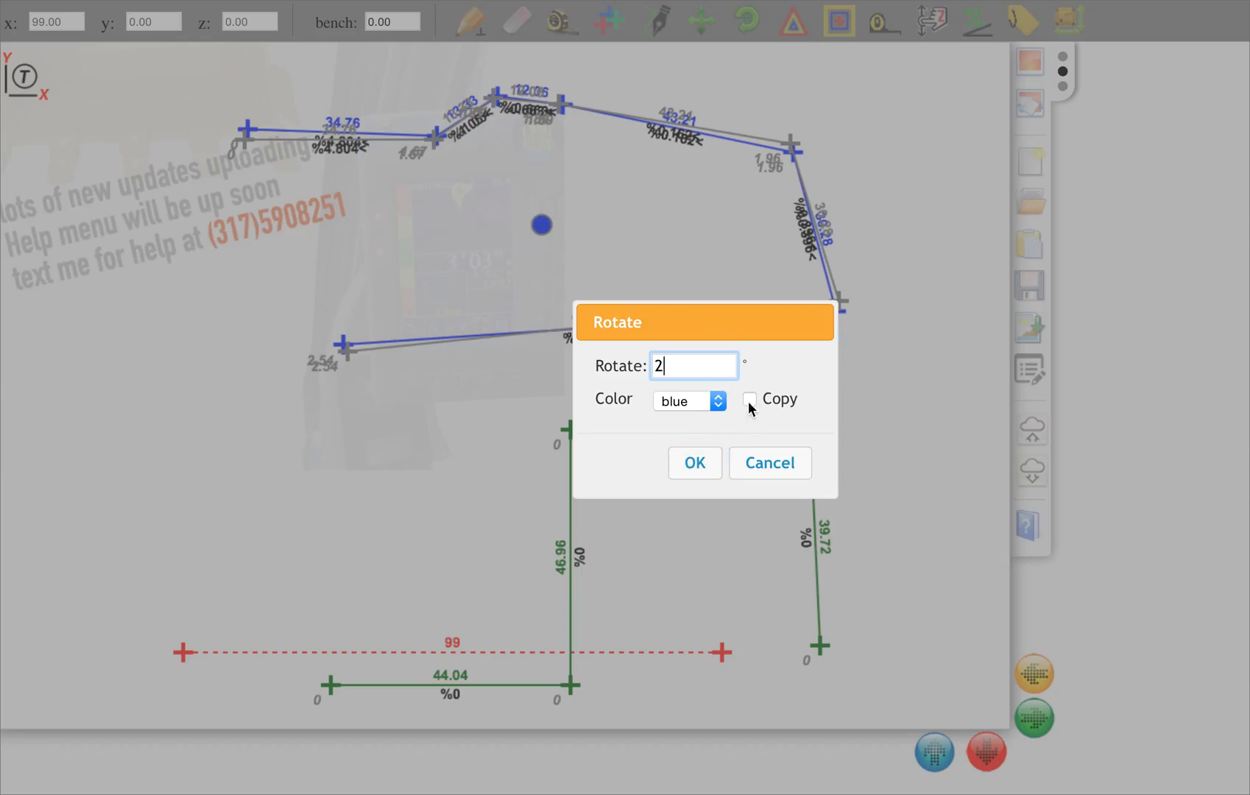
pyautogui.click(699, 465)
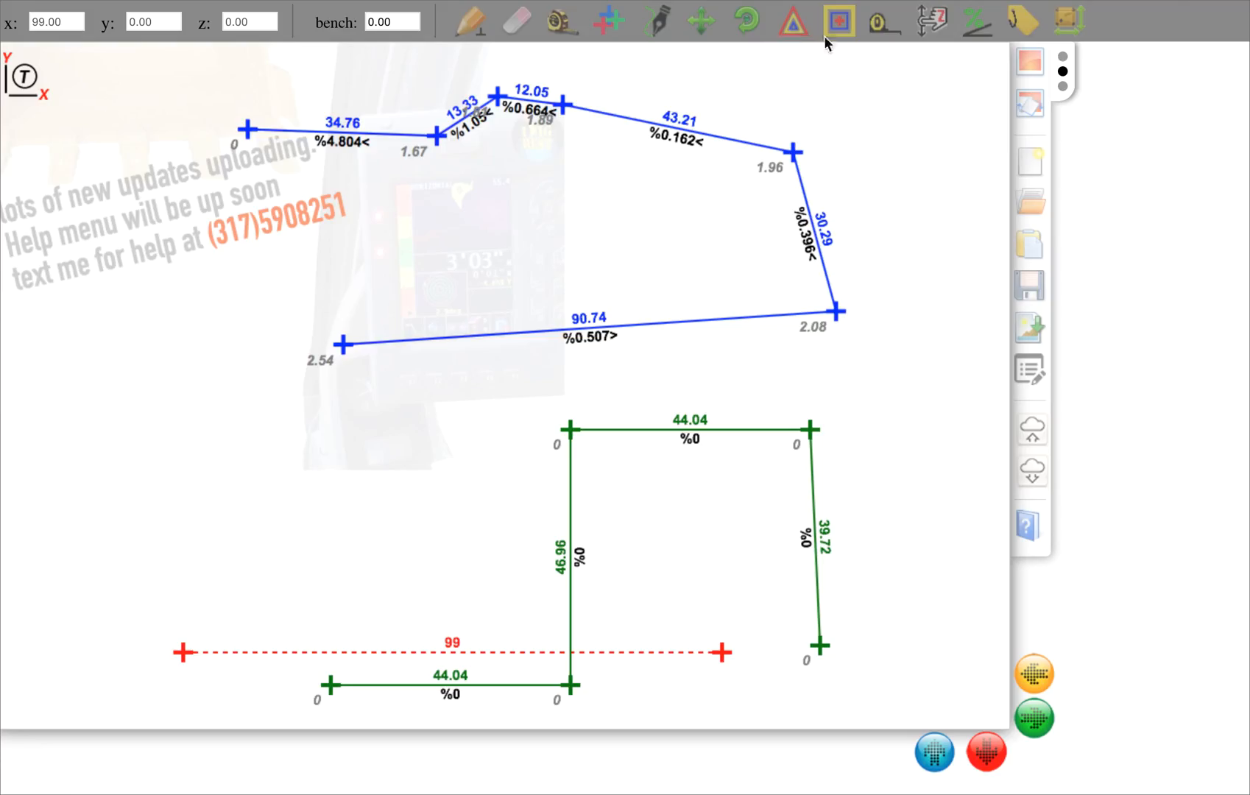
# - Offset the blue section by 4.50 on both sides, without offsetting its ends and without deleting the original section
pyautogui.click(793, 25)
pyautogui.click(342, 343)
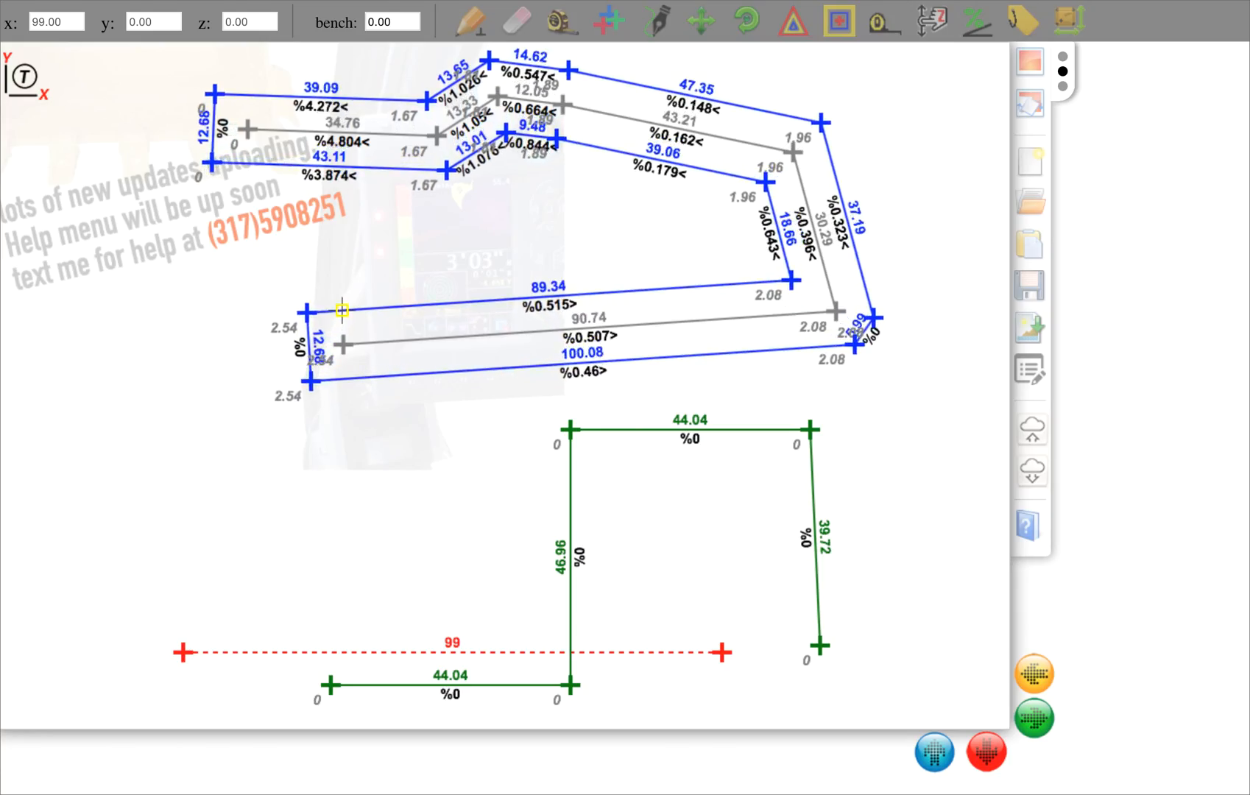
pyautogui.click(341, 330)
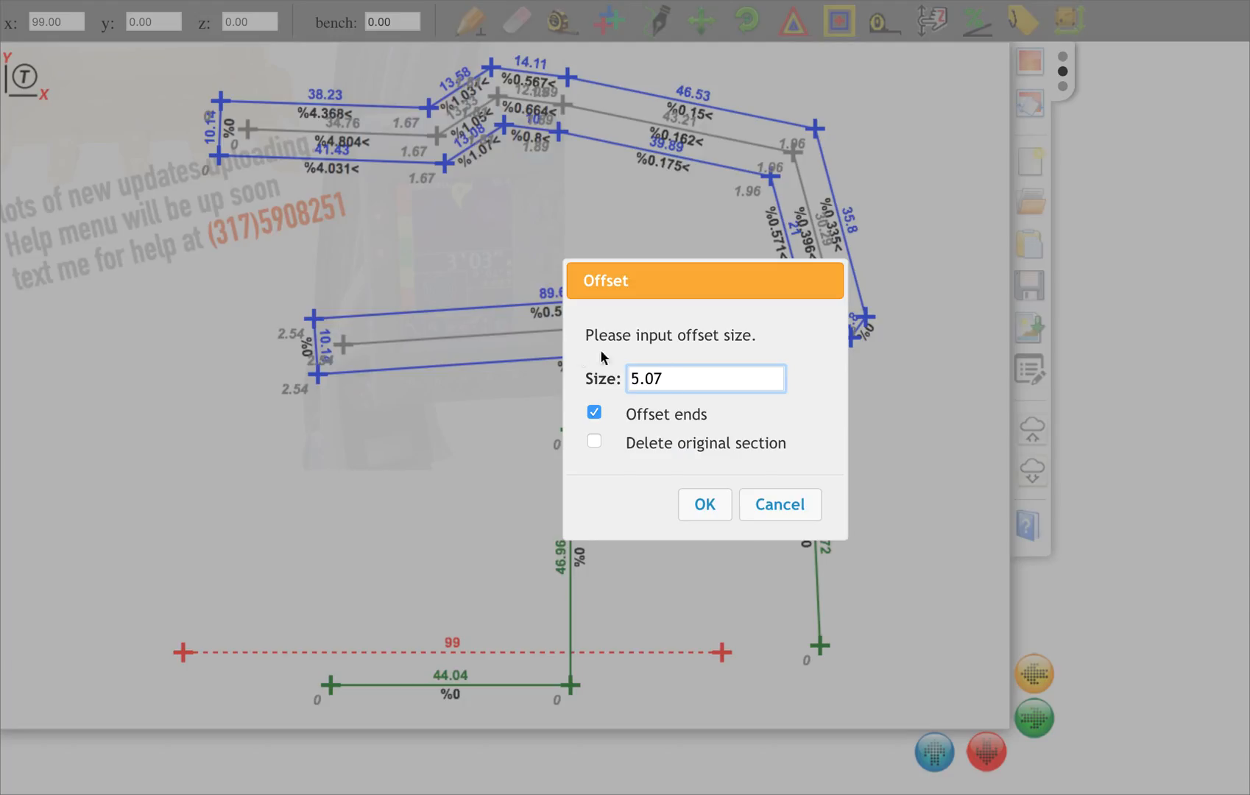
pyautogui.moveTo(674, 375); pyautogui.dragTo(570, 376)
pyautogui.write('4.')
pyautogui.click(594, 413)
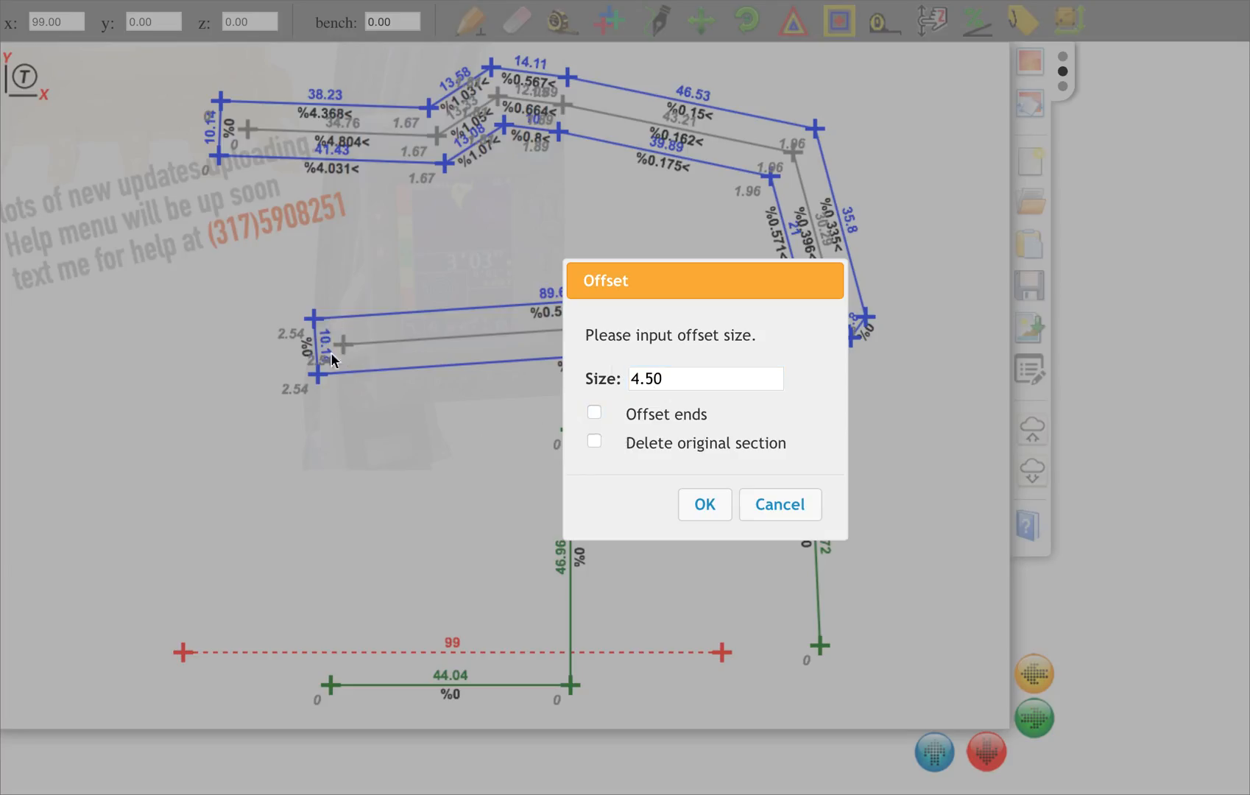
pyautogui.click(723, 510)
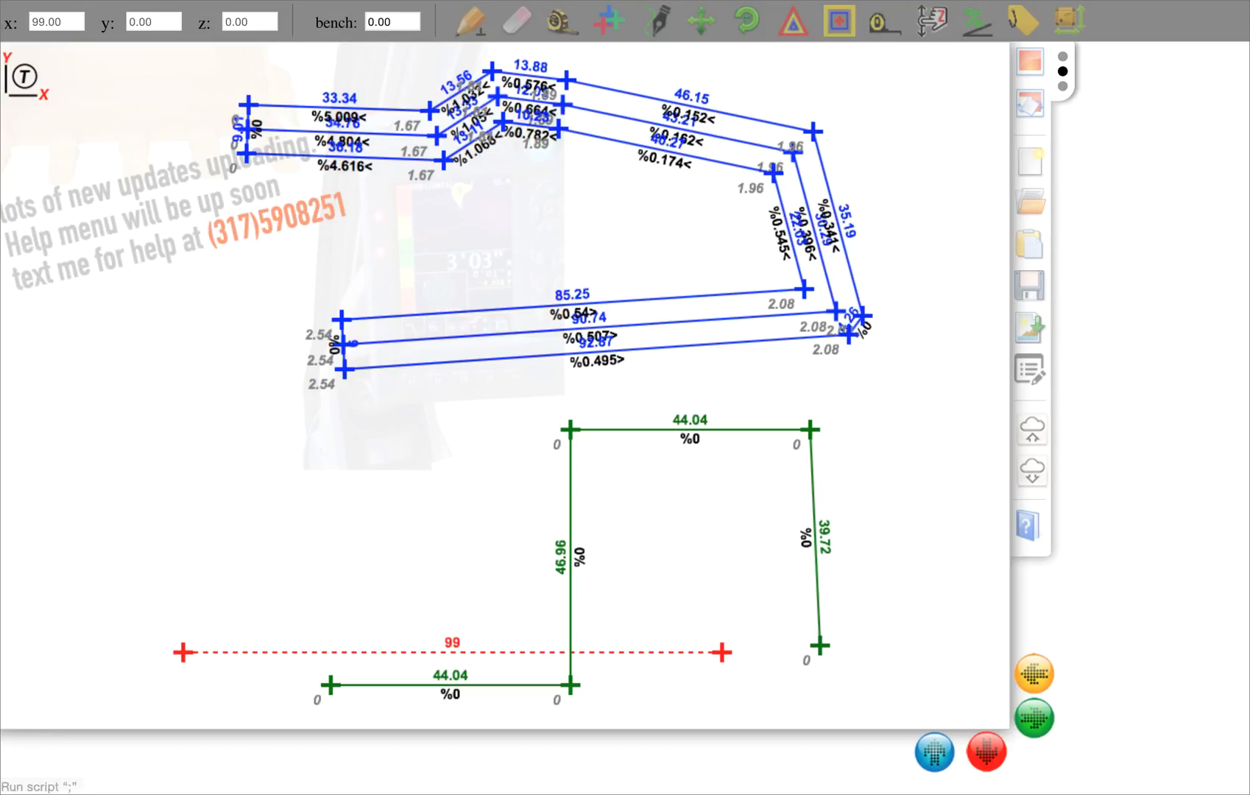
# - Pull the original centre line out of the blue offset outline and erase it
pyautogui.click(697, 35)
pyautogui.click(717, 319)
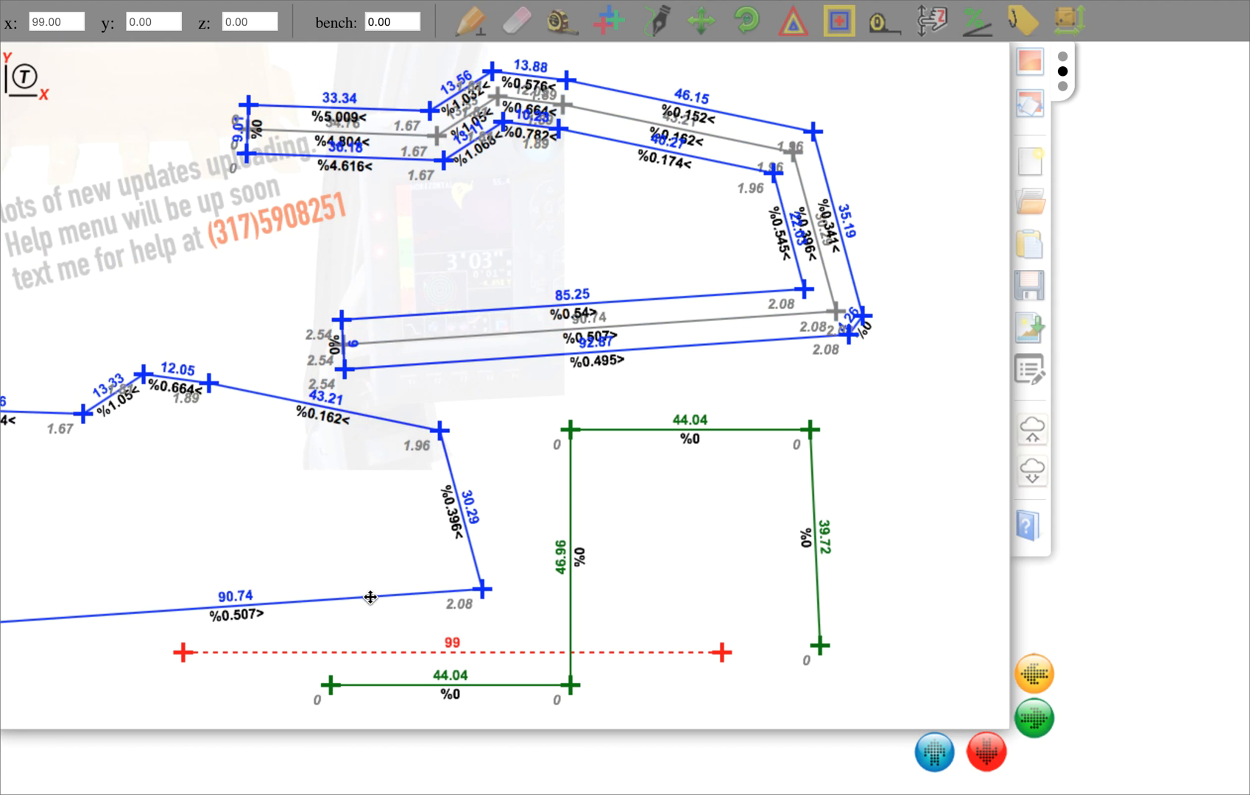
pyautogui.click(365, 594)
pyautogui.click(793, 519)
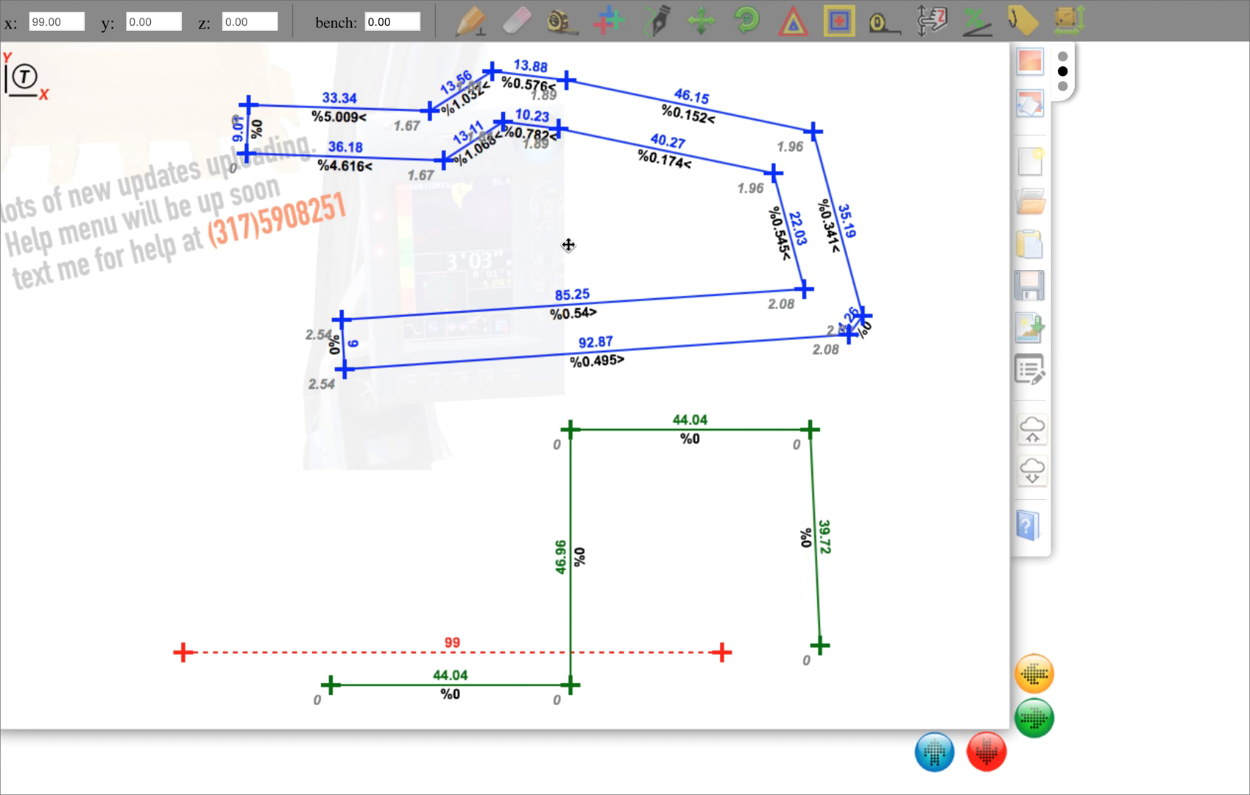
# - Offset the closed blue outline outward by 5.00, keeping the original section
pyautogui.click(795, 25)
pyautogui.click(814, 132)
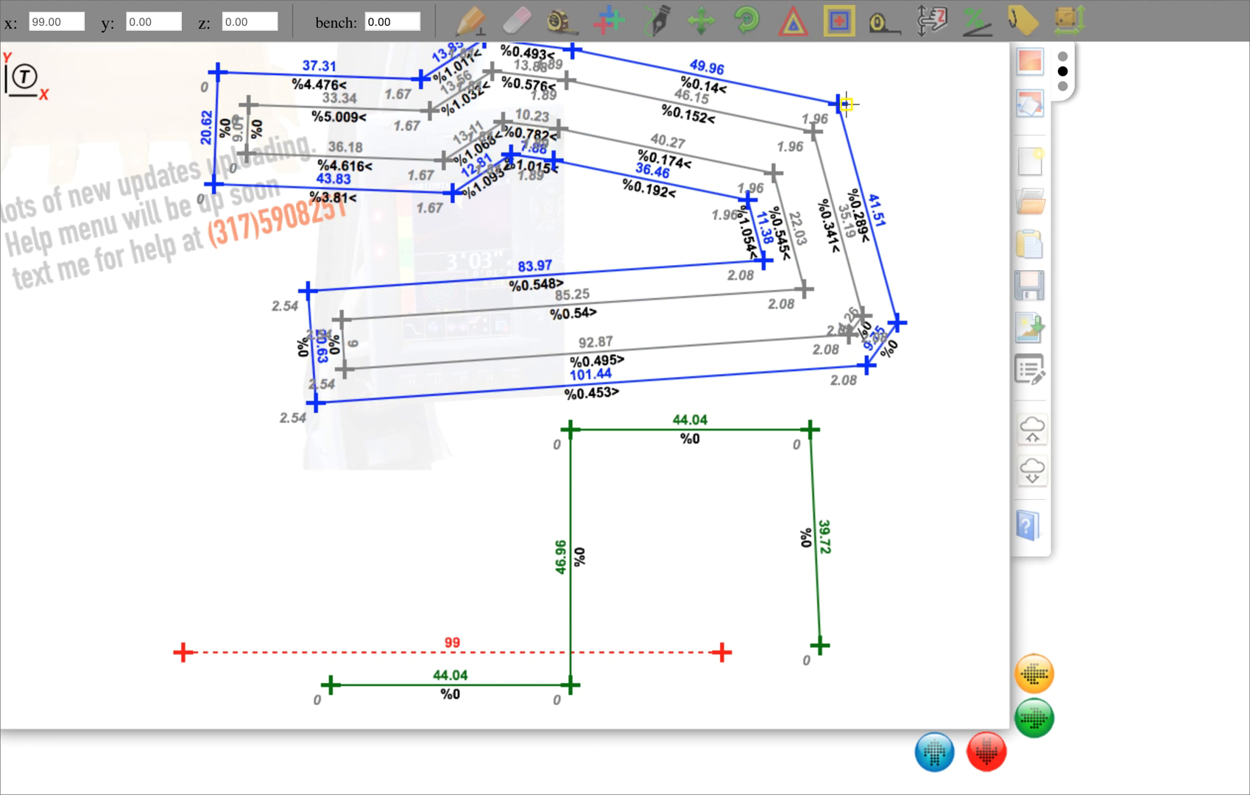
pyautogui.click(846, 102)
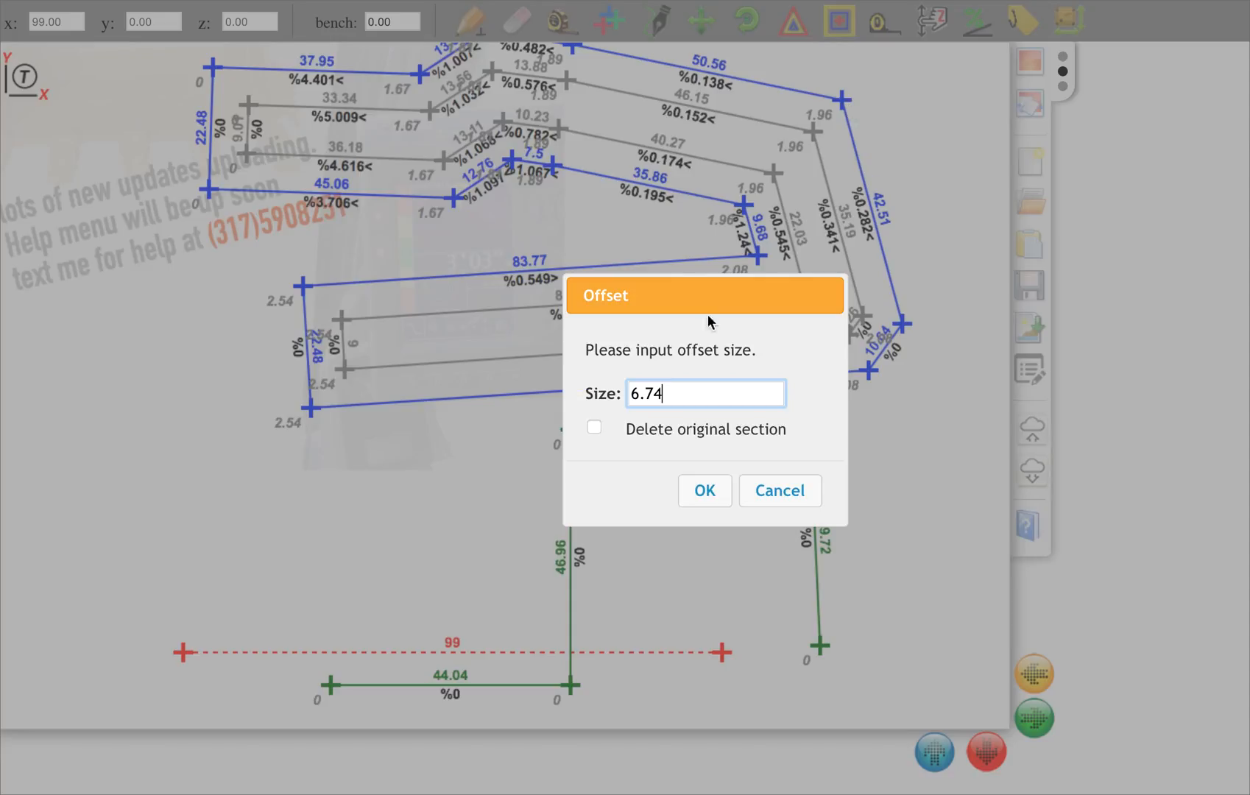
pyautogui.moveTo(668, 392); pyautogui.dragTo(622, 392)
pyautogui.write('5.00')
pyautogui.click(704, 491)
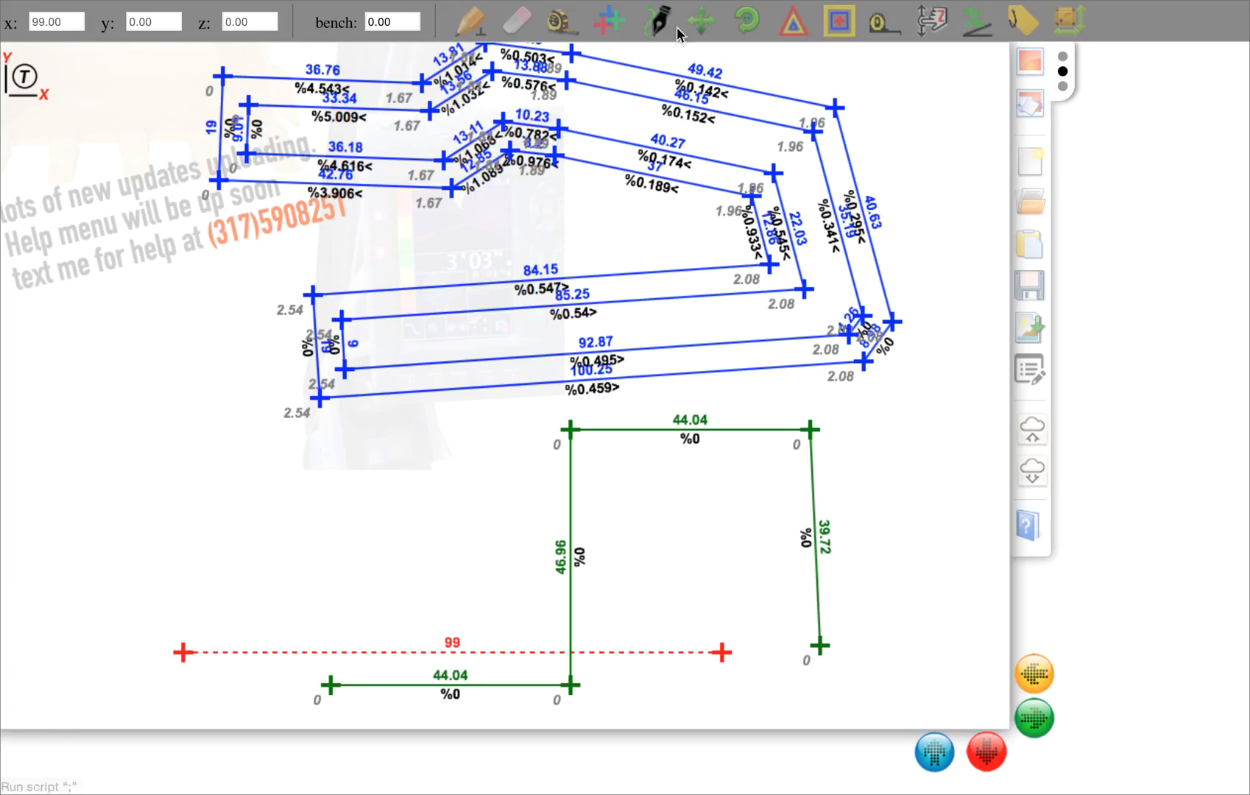
# - Move the outer blue outline by X 0.00, Y 0.18 and Z 1.00 without copying, and change its color to purple
pyautogui.click(699, 22)
pyautogui.click(805, 369)
pyautogui.click(806, 370)
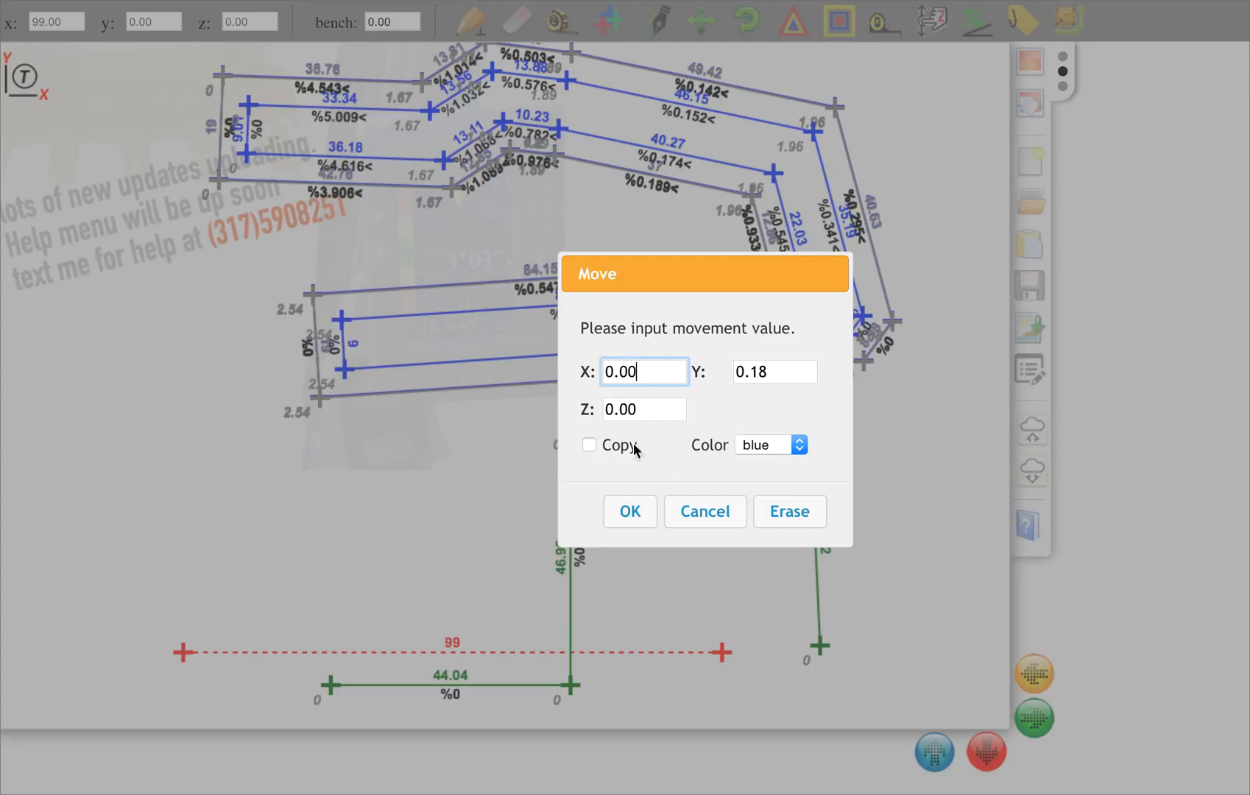
pyautogui.moveTo(611, 406); pyautogui.dragTo(606, 412)
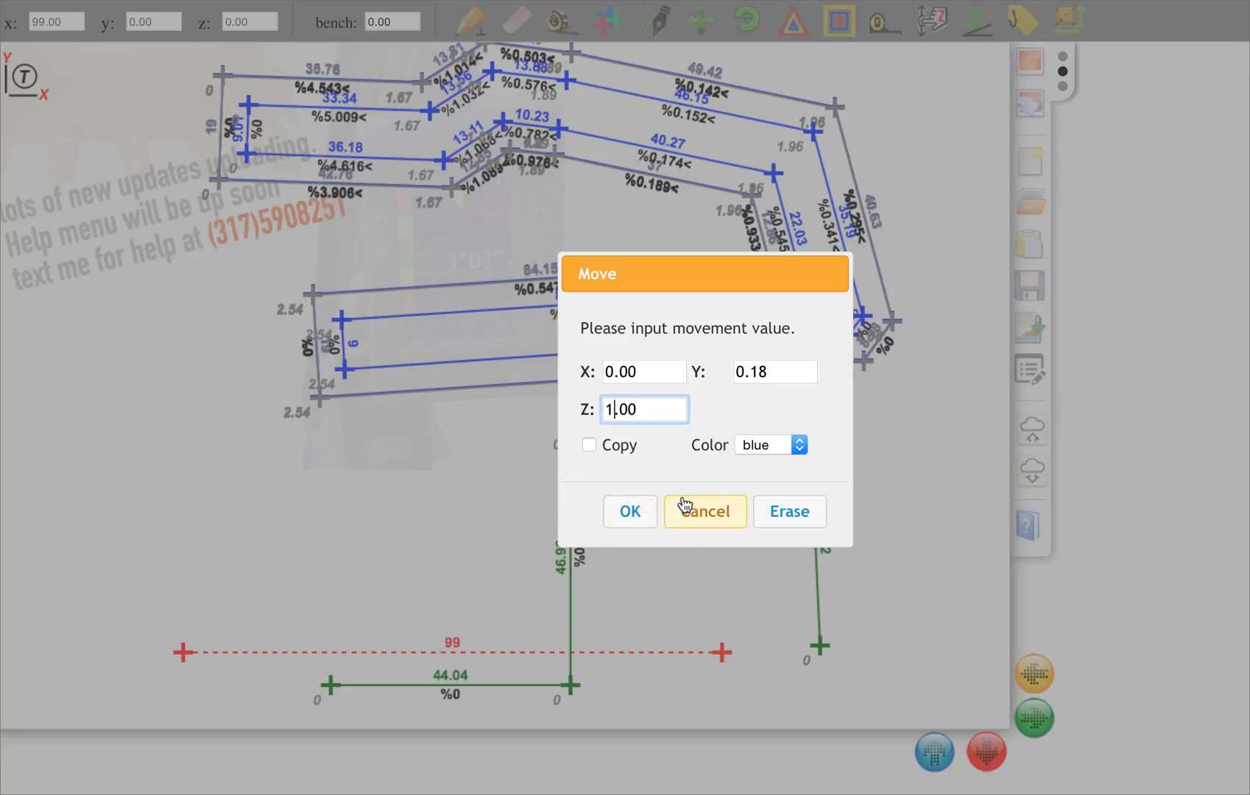
pyautogui.click(797, 450)
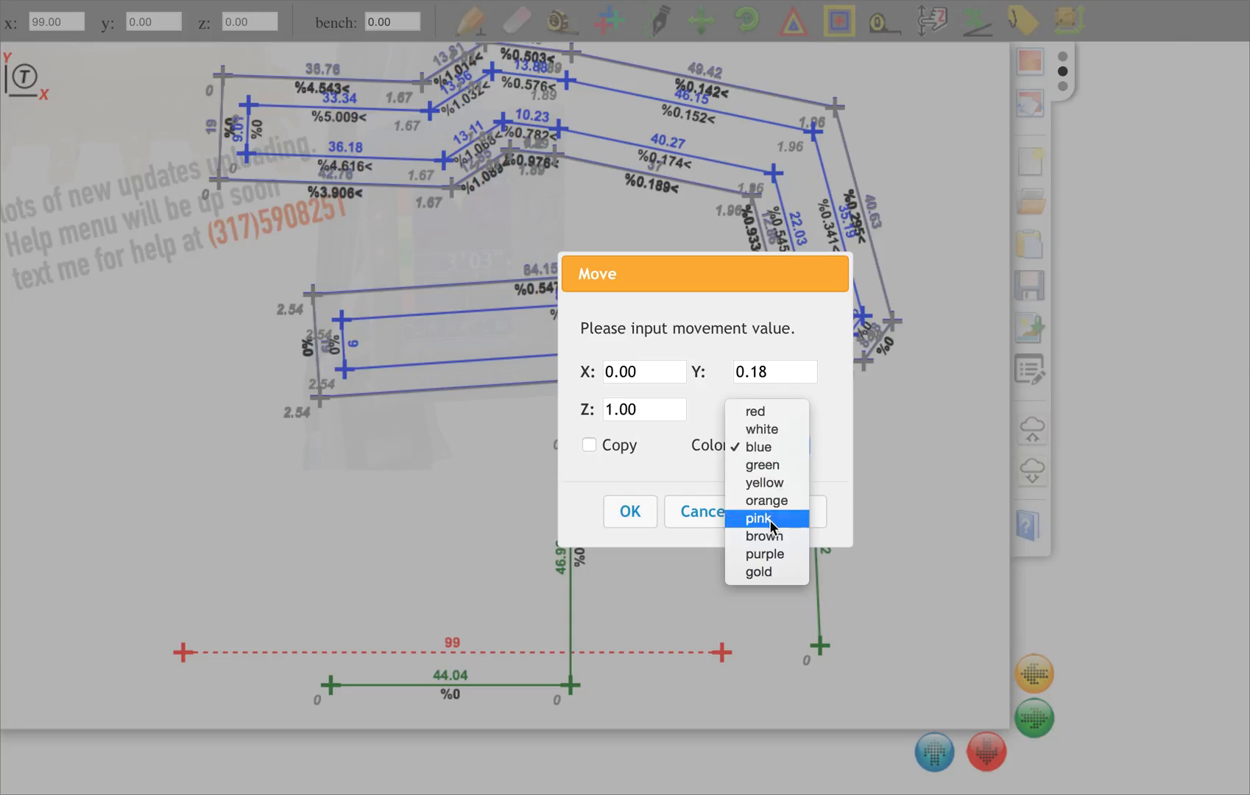
pyautogui.click(772, 524)
pyautogui.click(800, 445)
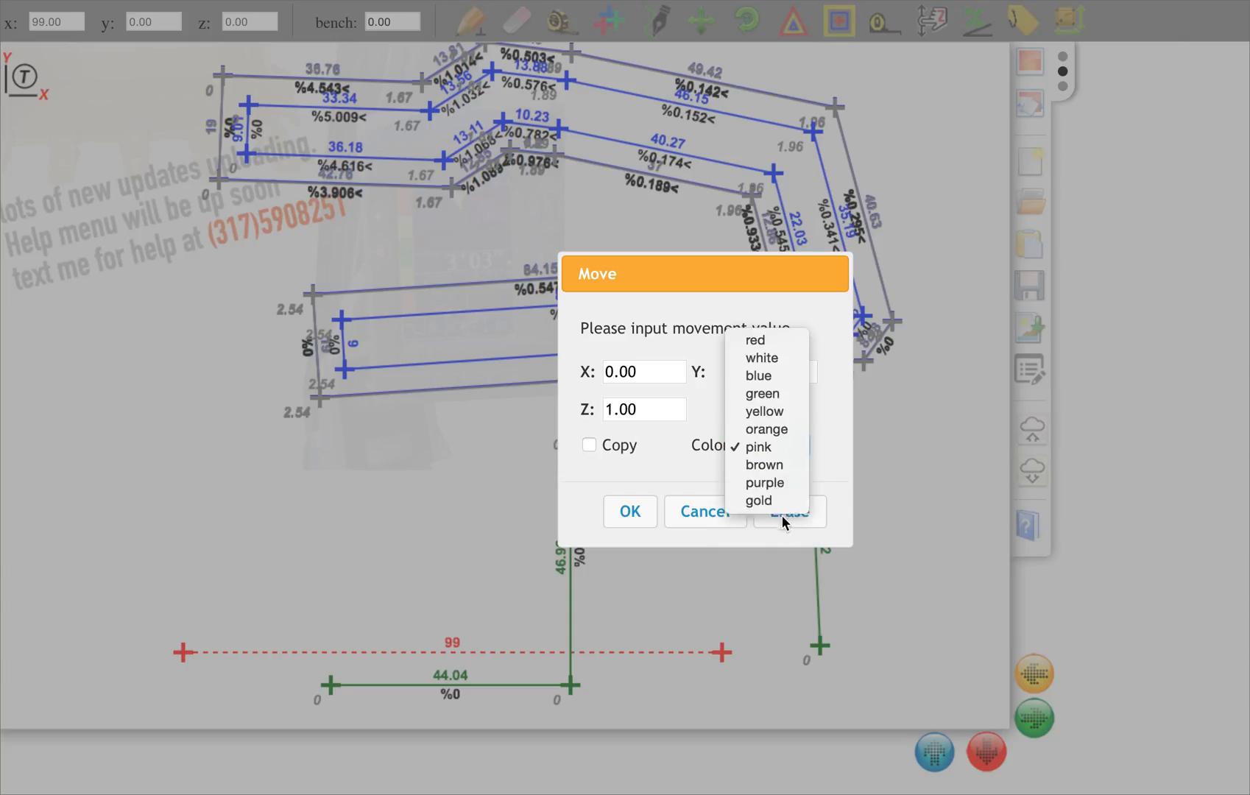
pyautogui.click(776, 484)
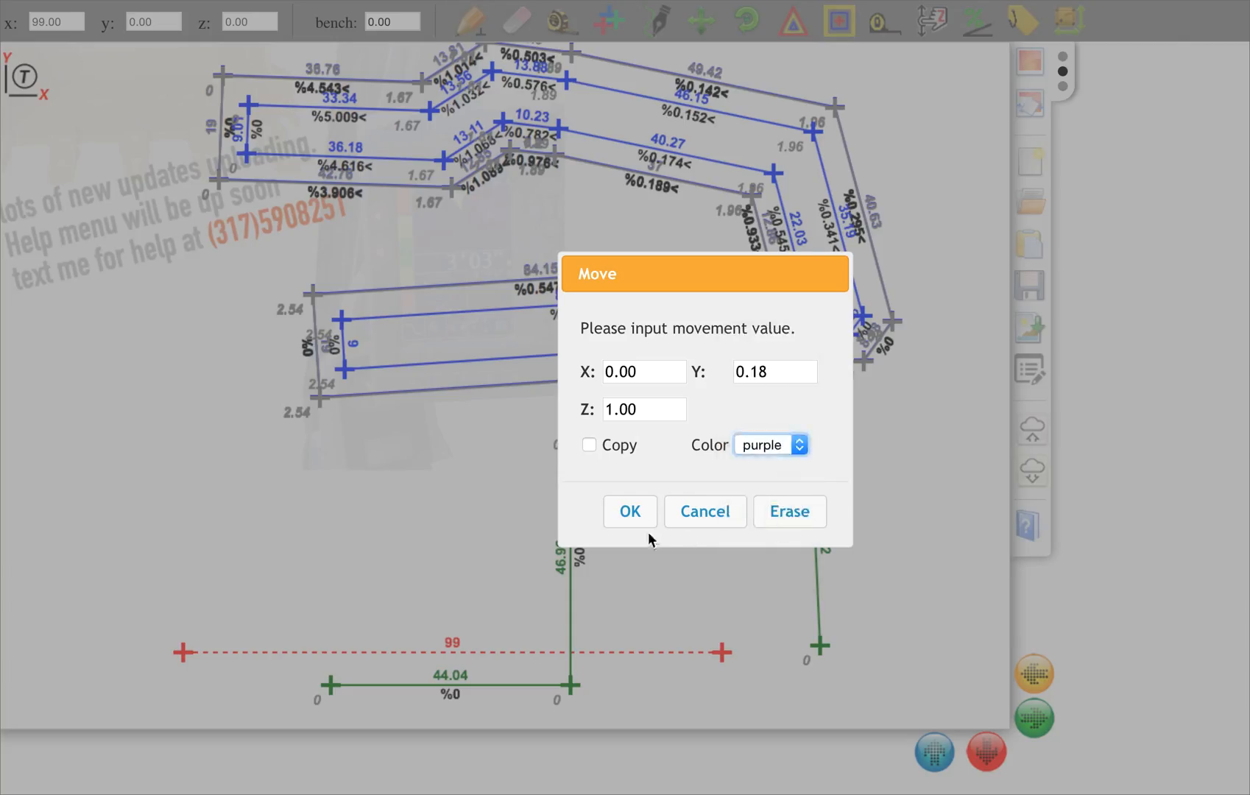
pyautogui.click(630, 513)
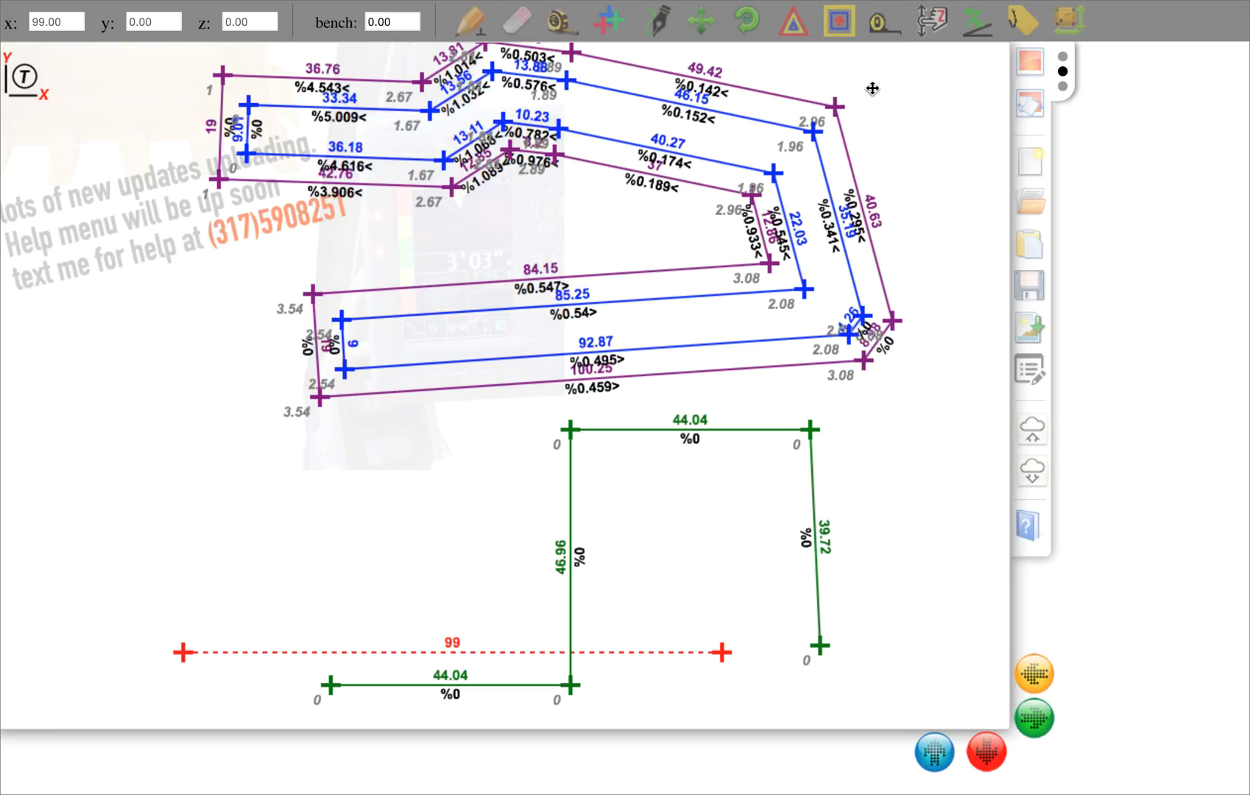
# - Hide the length labels of the purple and blue sections, and turn all length labels back on
pyautogui.moveTo(887, 33)
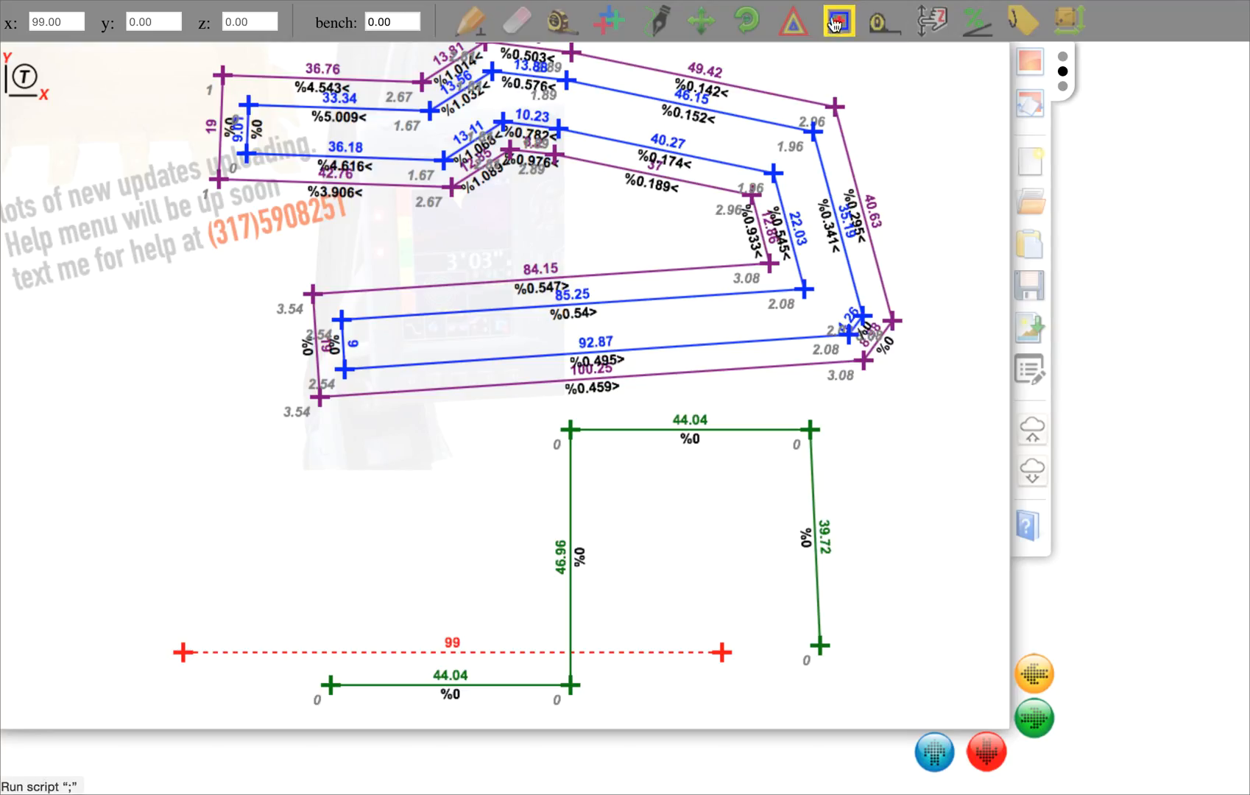
pyautogui.click(885, 29)
pyautogui.click(698, 77)
pyautogui.click(707, 123)
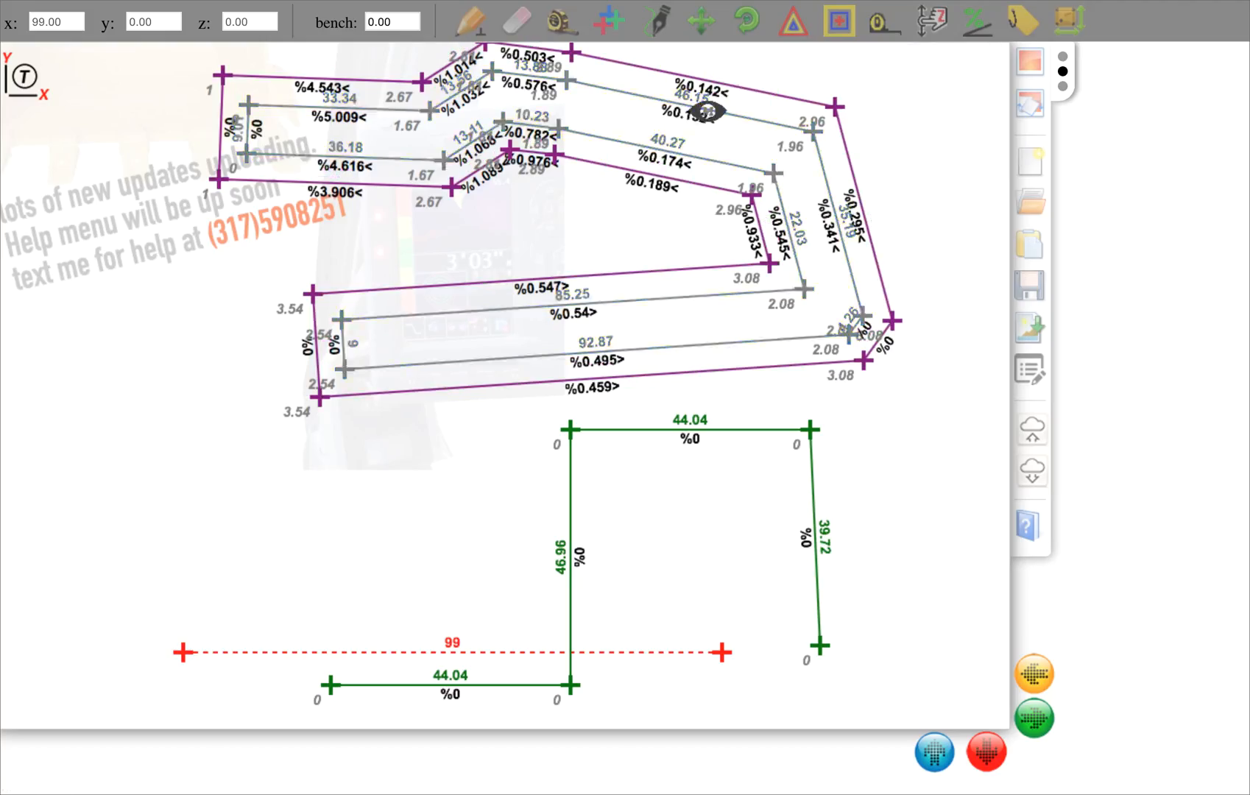
pyautogui.click(879, 22)
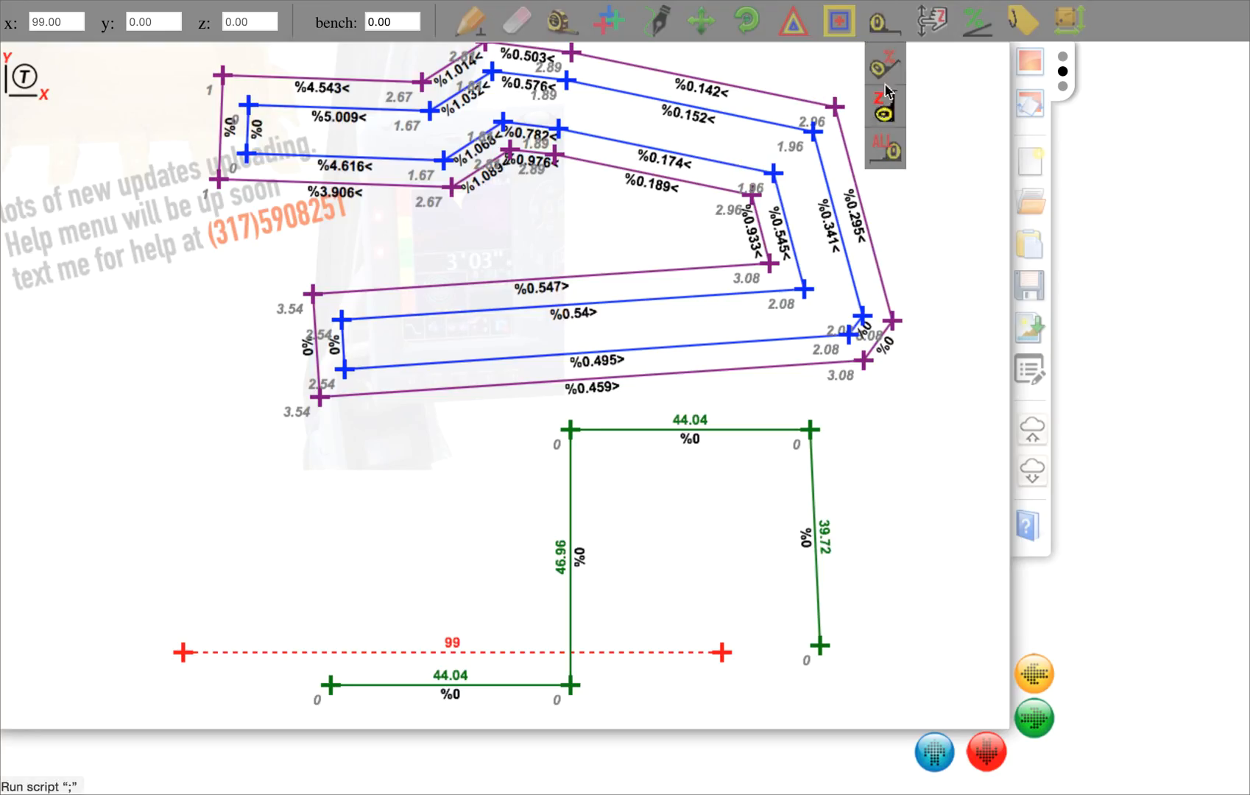
pyautogui.click(887, 149)
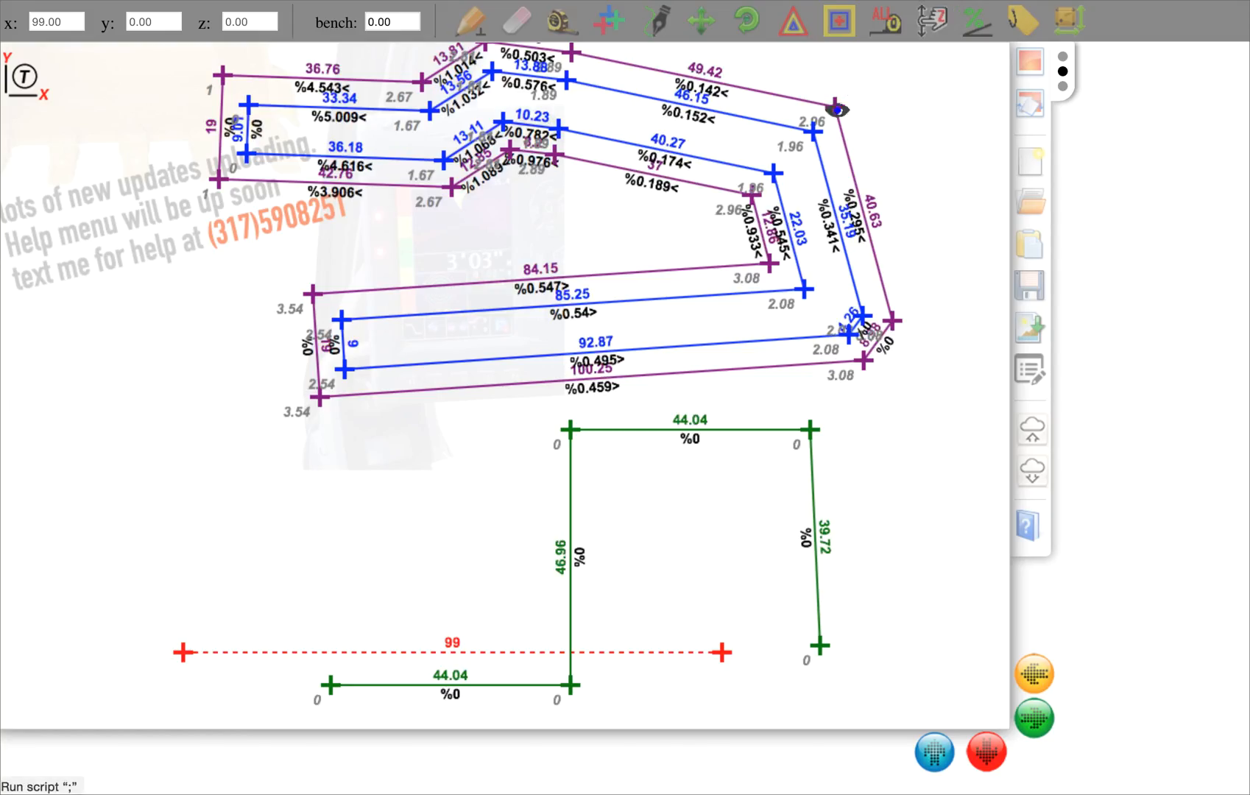
# - Add two dimension lines, about 41 feet running down from the outlines' lower edge and about 85 feet from the purple outline's right corner into the loop
pyautogui.moveTo(889, 44)
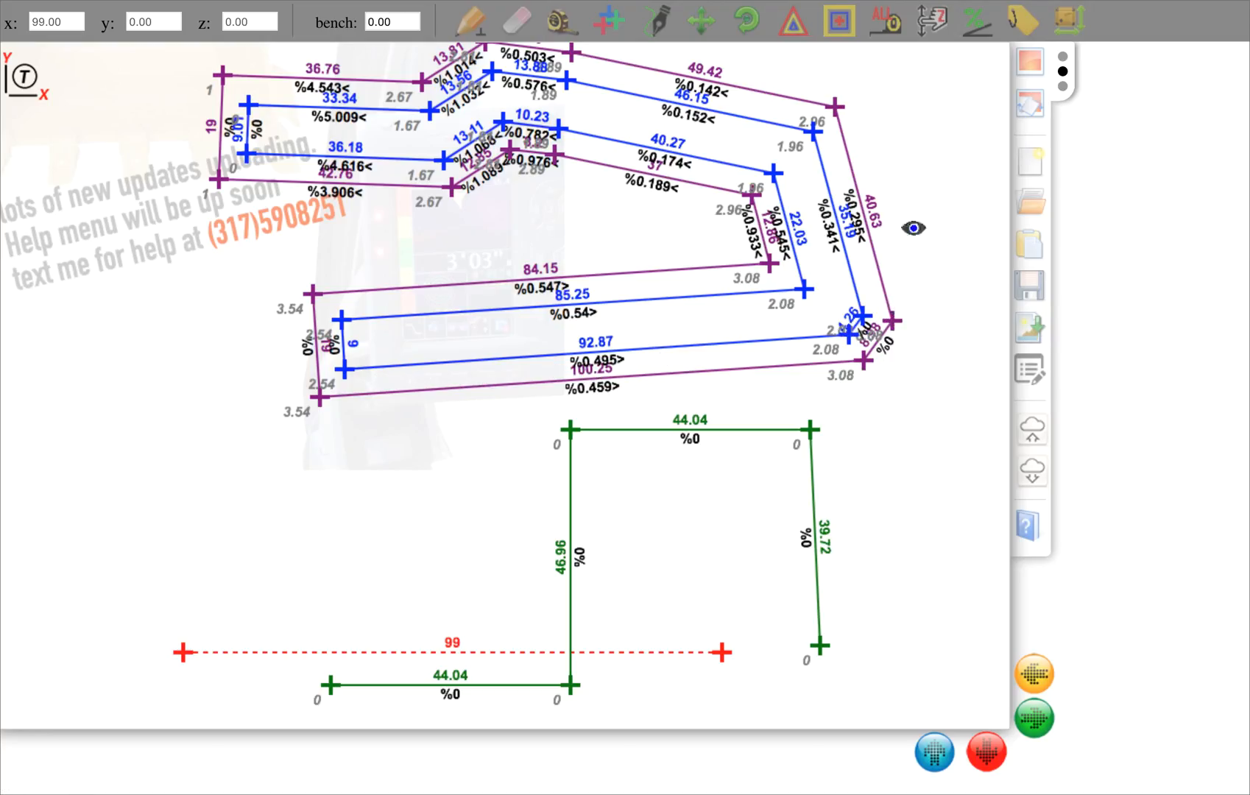
pyautogui.click(1067, 23)
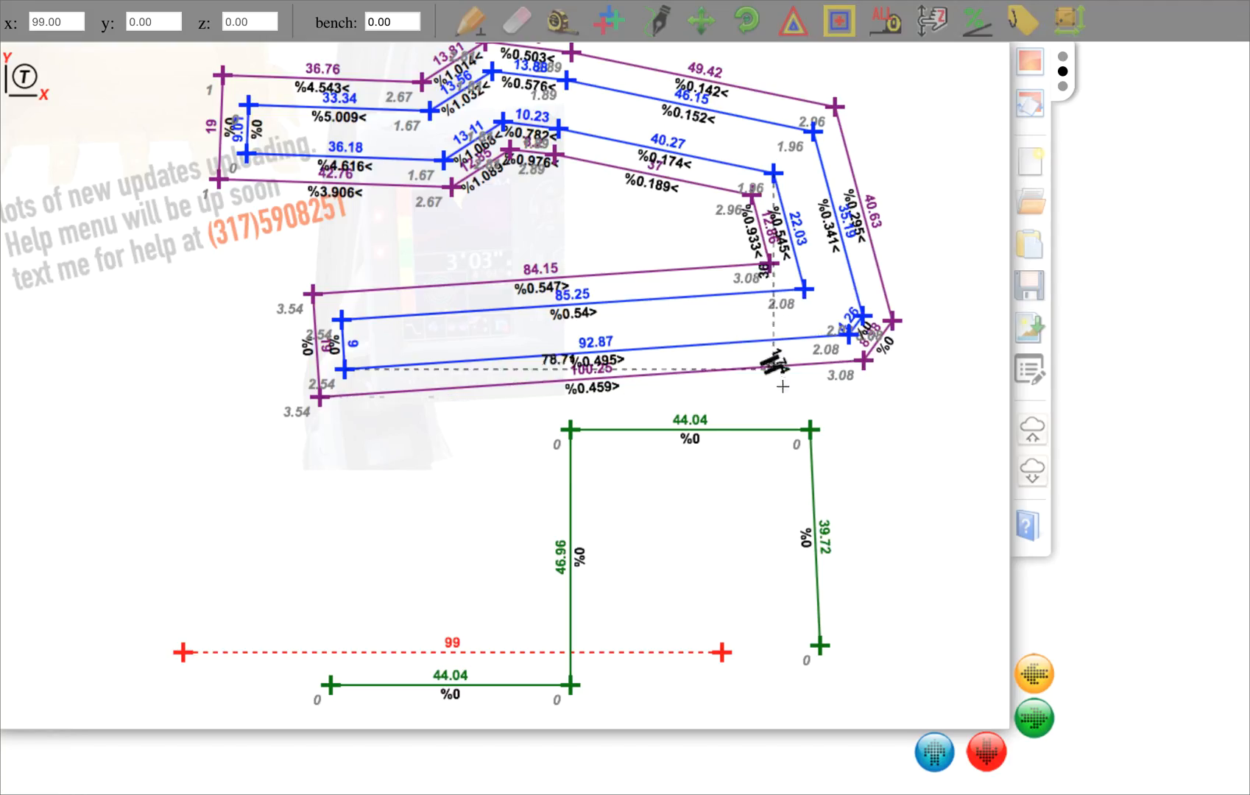
pyautogui.click(863, 561)
pyautogui.click(904, 321)
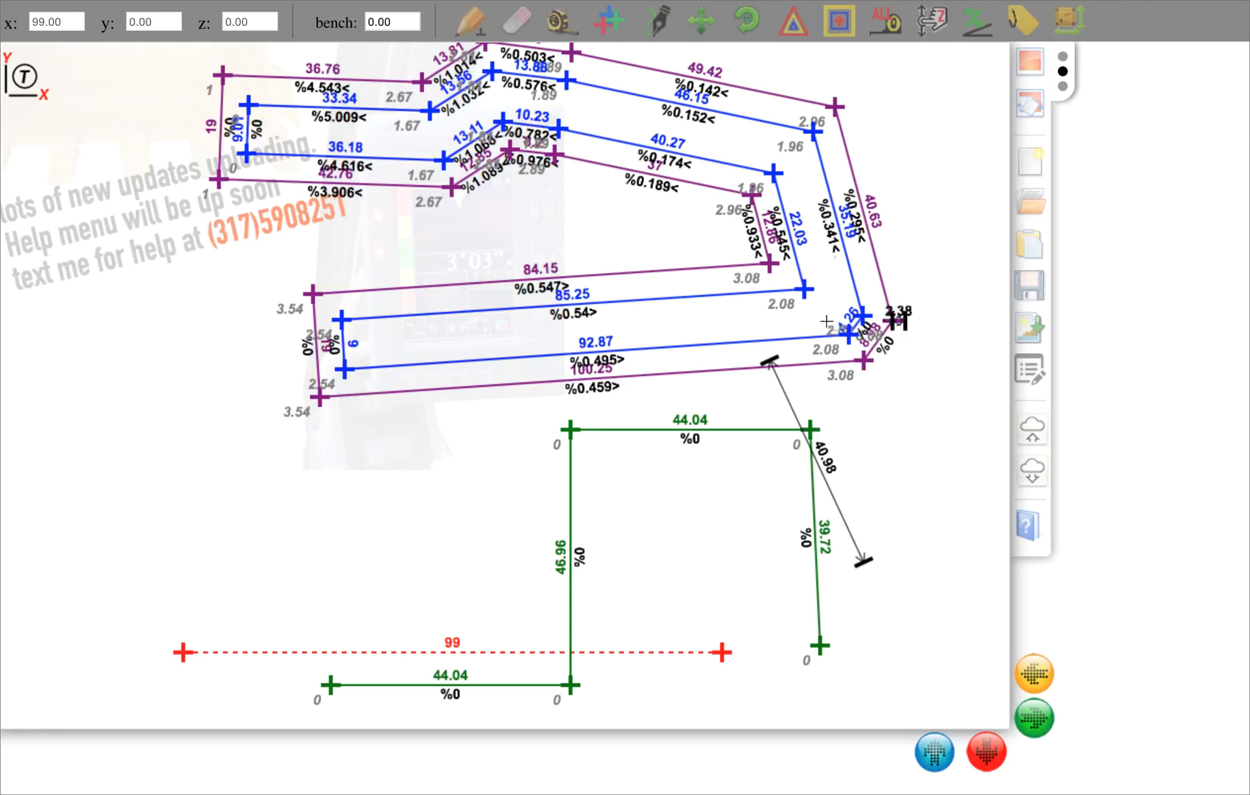
pyautogui.click(452, 245)
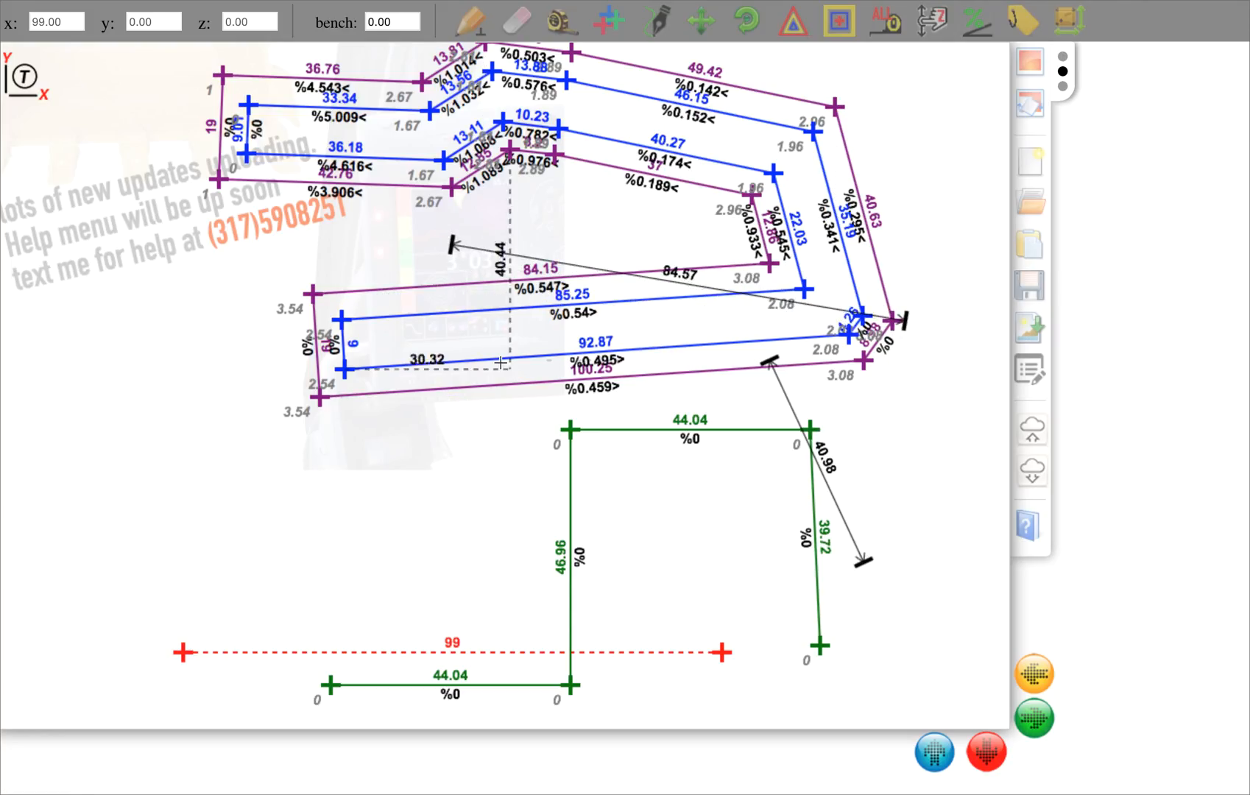
# - Turn off the visibility of the green section1 in the section list and close the list
pyautogui.click(1034, 372)
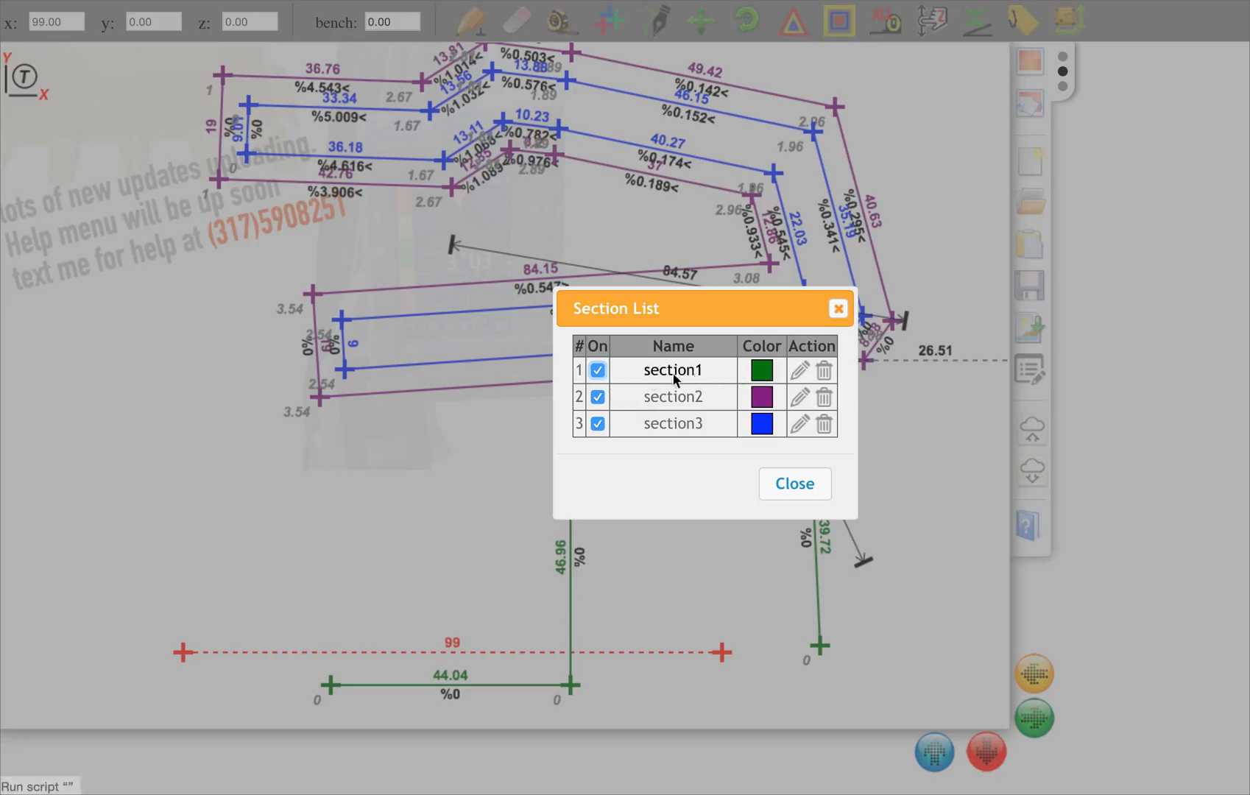
pyautogui.click(597, 371)
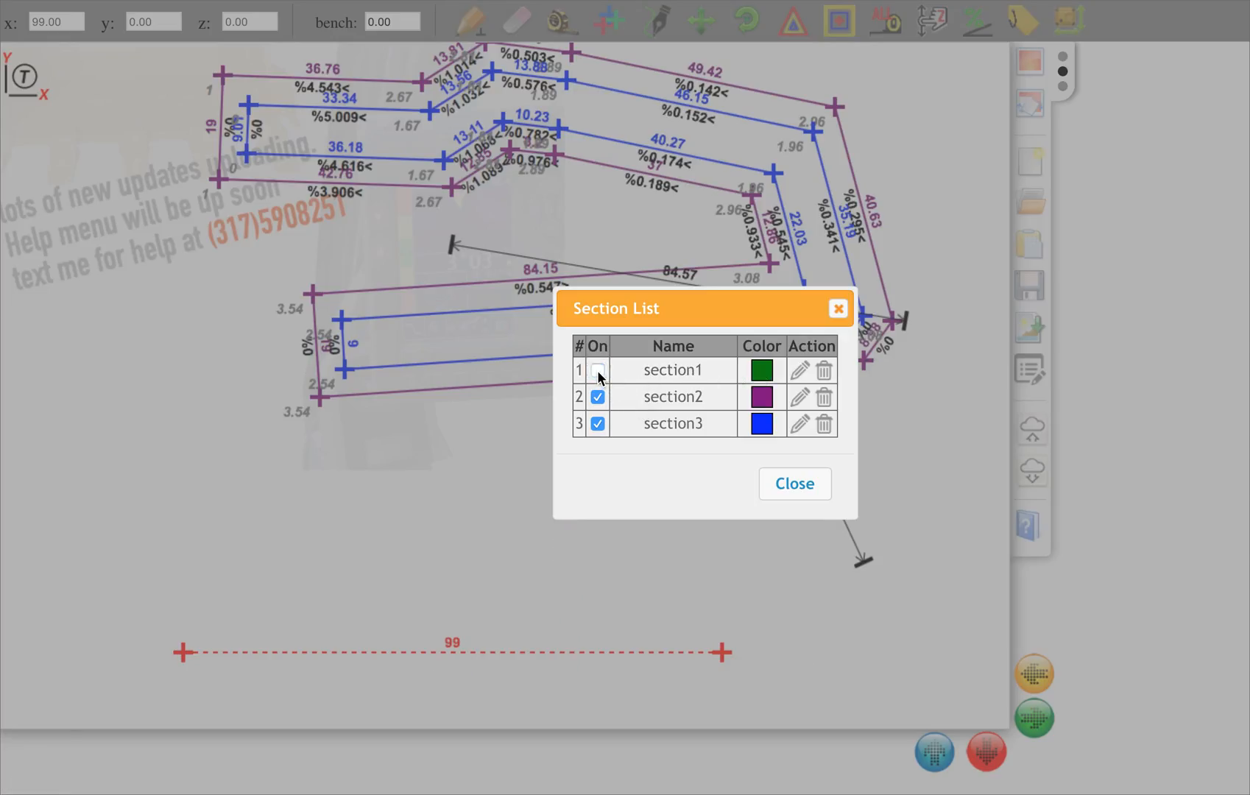
pyautogui.click(597, 370)
pyautogui.click(597, 371)
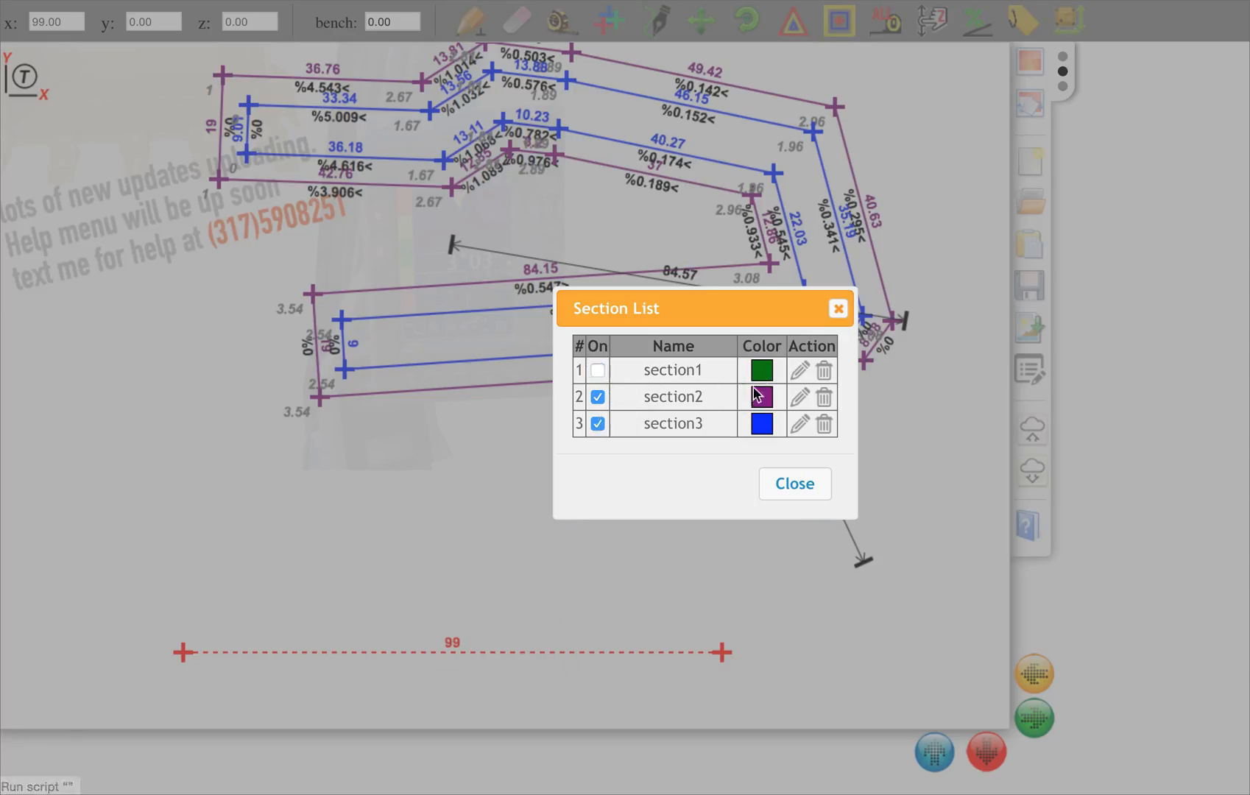
pyautogui.click(802, 490)
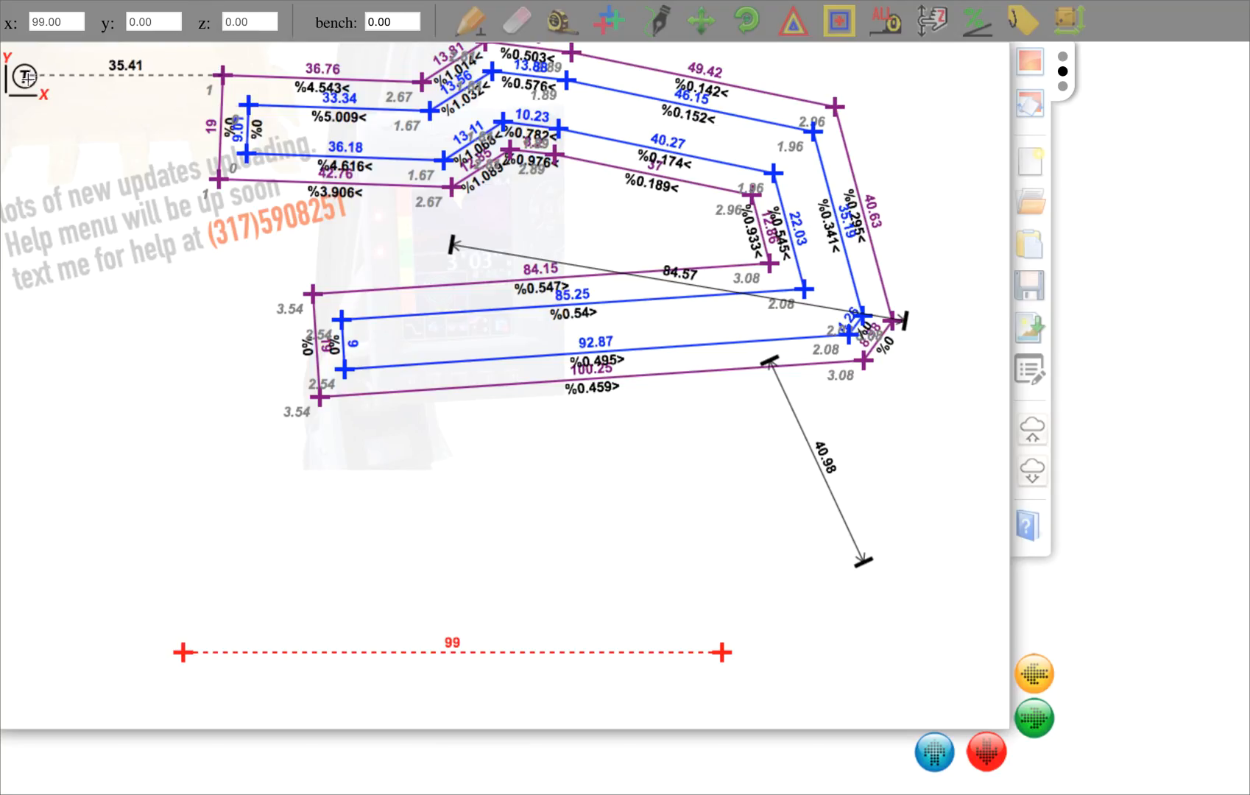
# - In the front view, stretch the 99-foot scale line wider and raise several points near the purple outline's right end
pyautogui.click(107, 28)
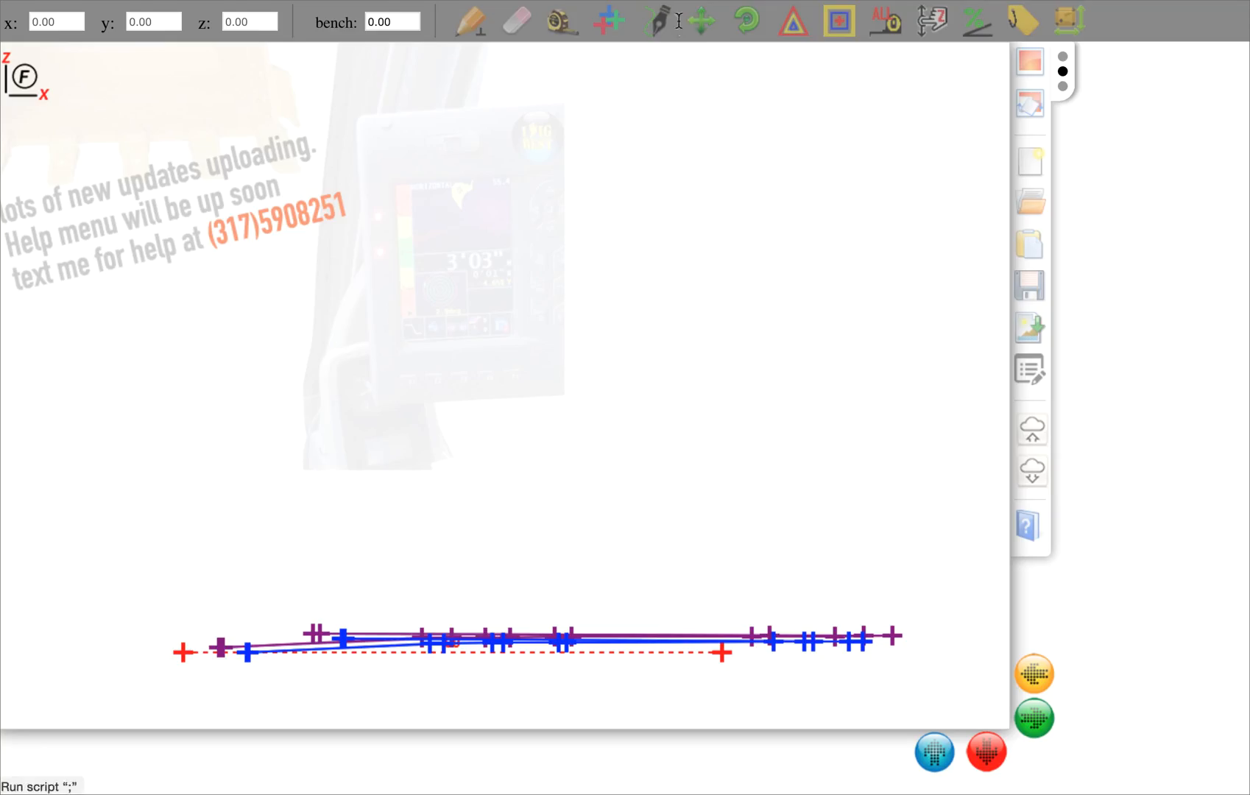
pyautogui.moveTo(722, 652); pyautogui.dragTo(791, 653)
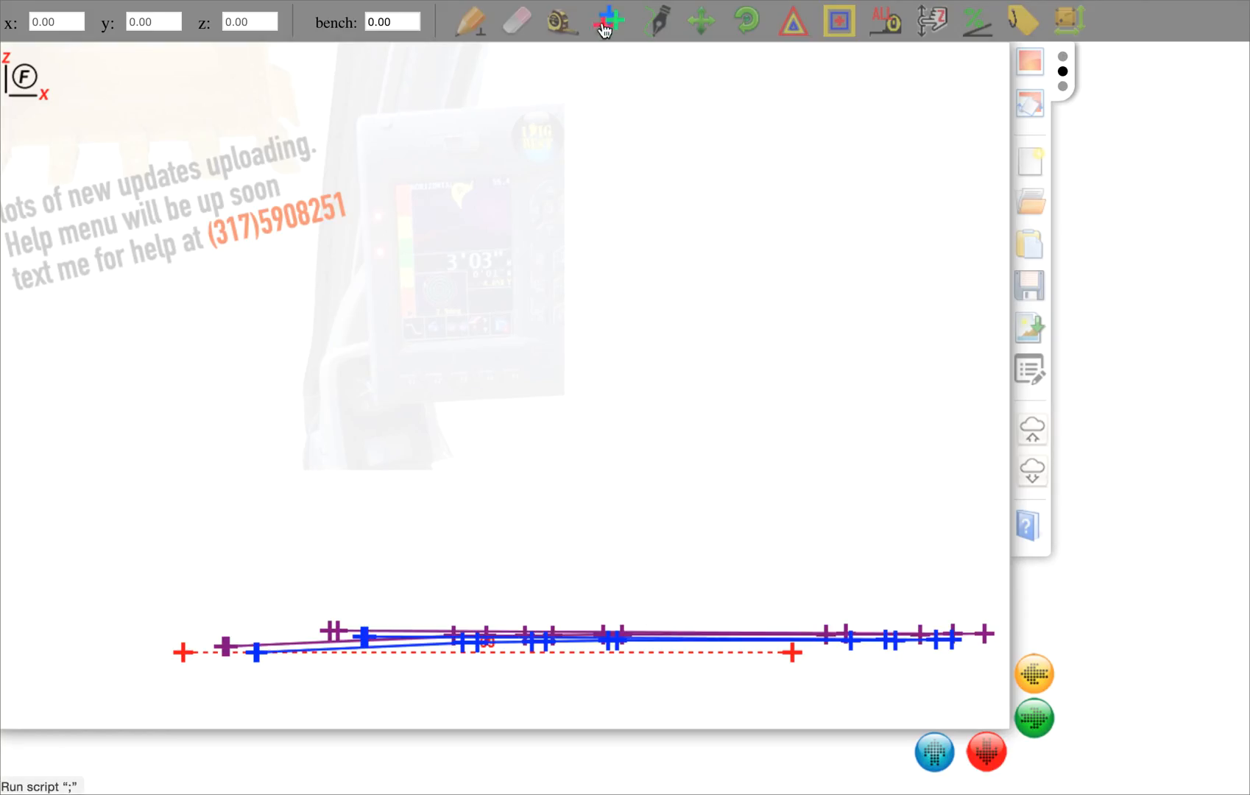
pyautogui.click(656, 31)
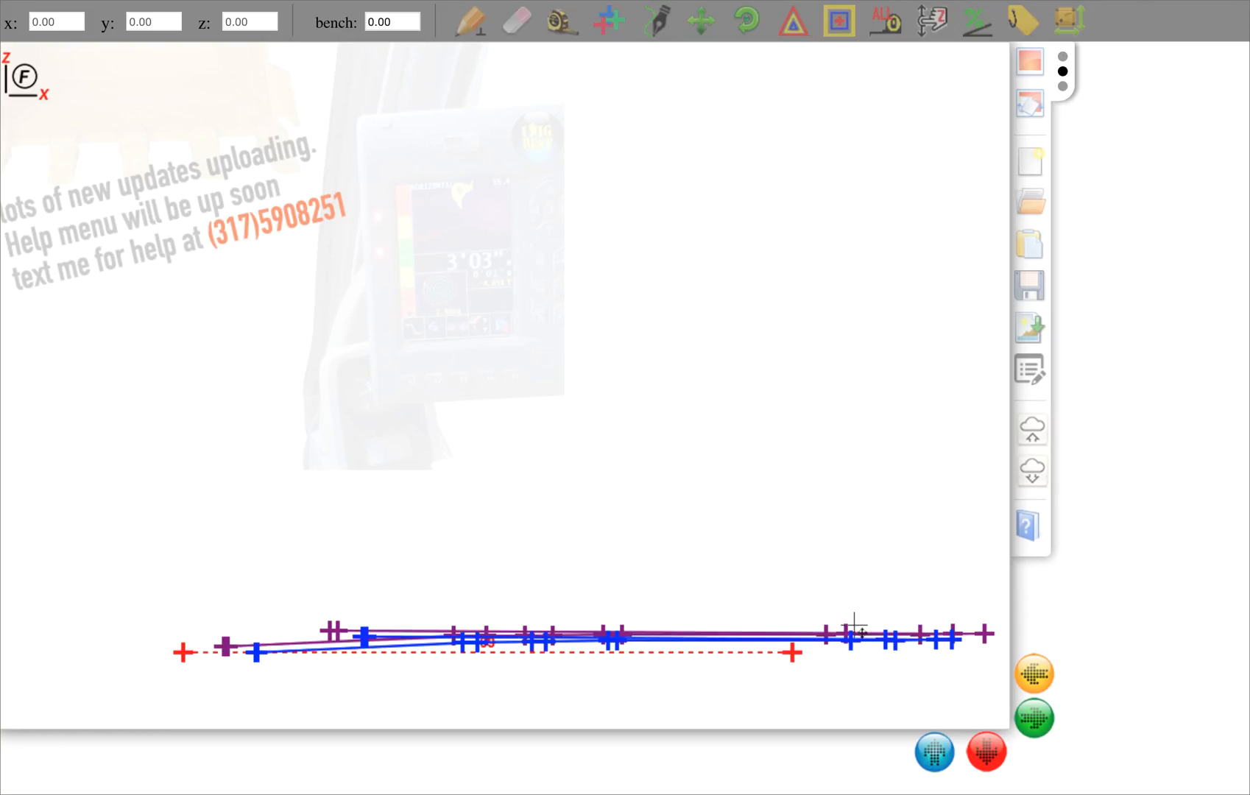
pyautogui.moveTo(845, 633); pyautogui.dragTo(821, 628)
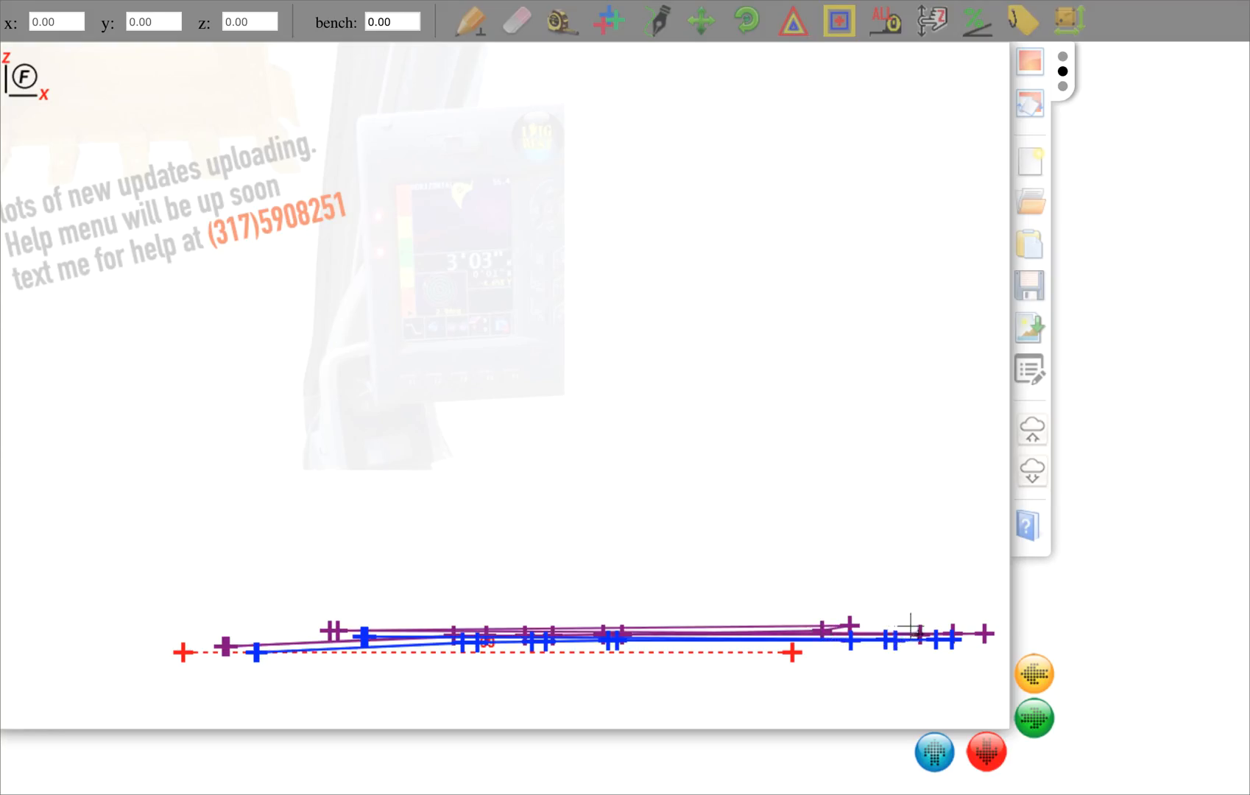
pyautogui.moveTo(919, 635); pyautogui.dragTo(988, 622)
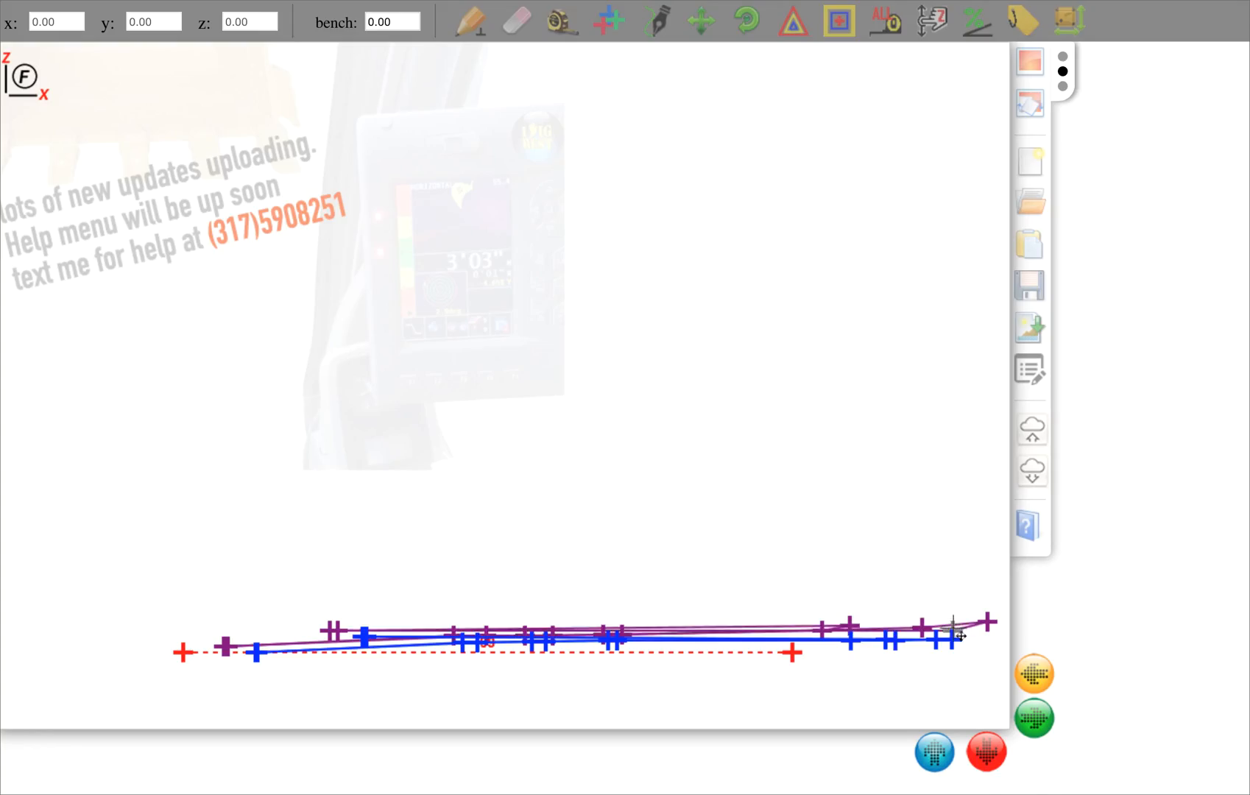
# - Return to the top view and erase the dimension line running from the purple outline's right corner into the loop
pyautogui.click(217, 16)
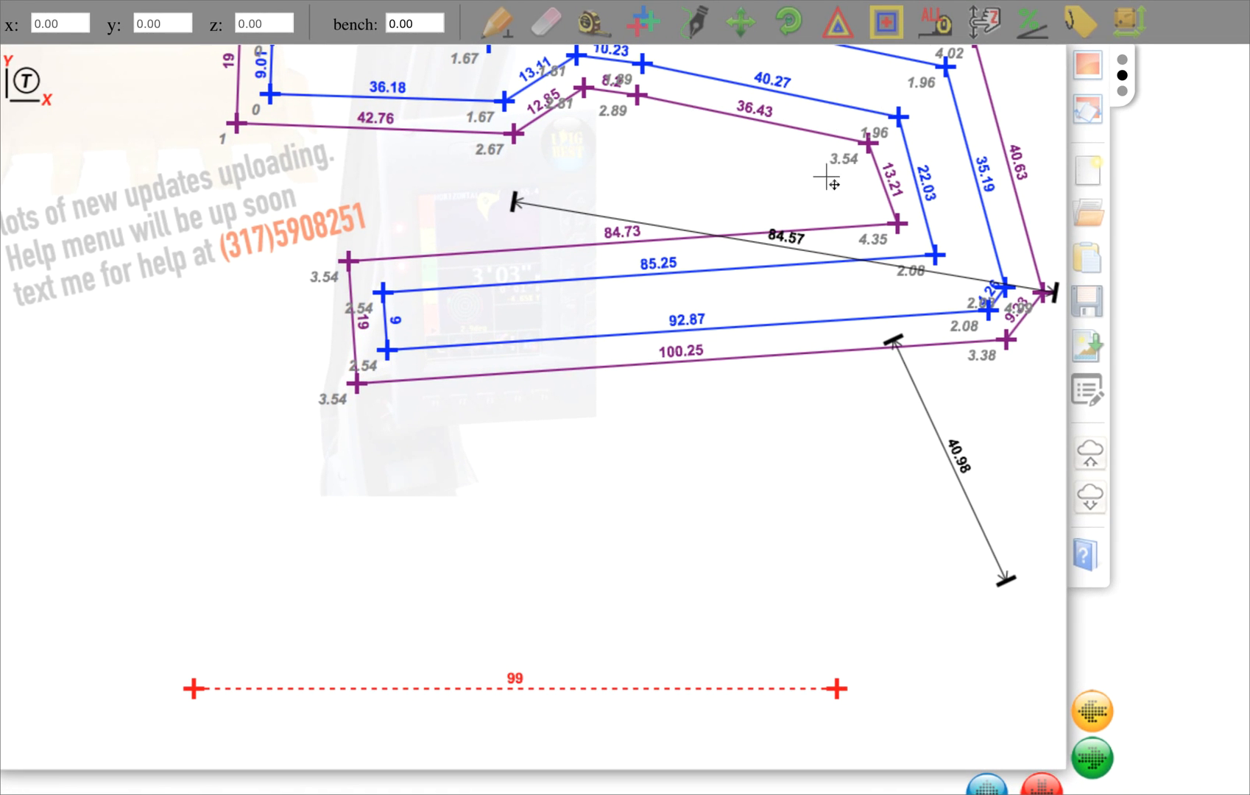
pyautogui.click(544, 22)
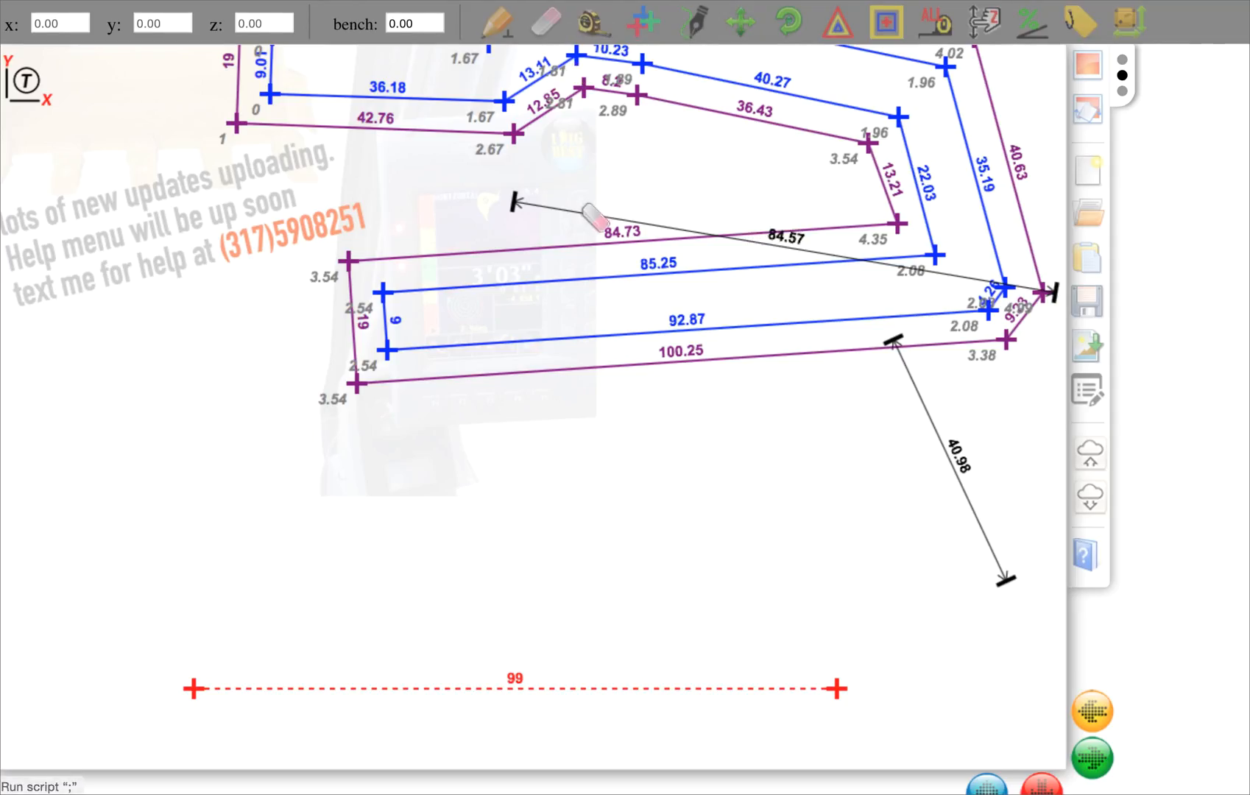
pyautogui.click(595, 214)
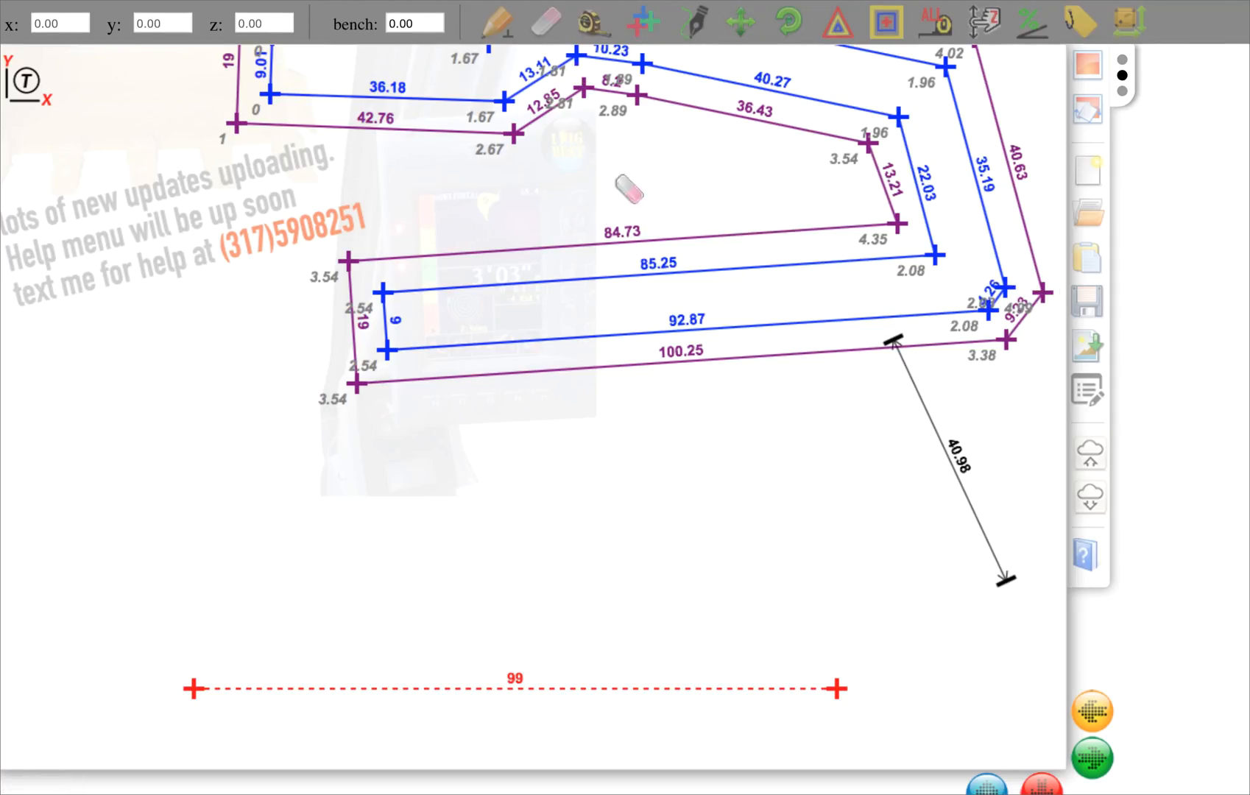
# - Draw a horizontal three-point line above the scale line, with segments about 34.92 and 33.82 feet long
pyautogui.click(497, 22)
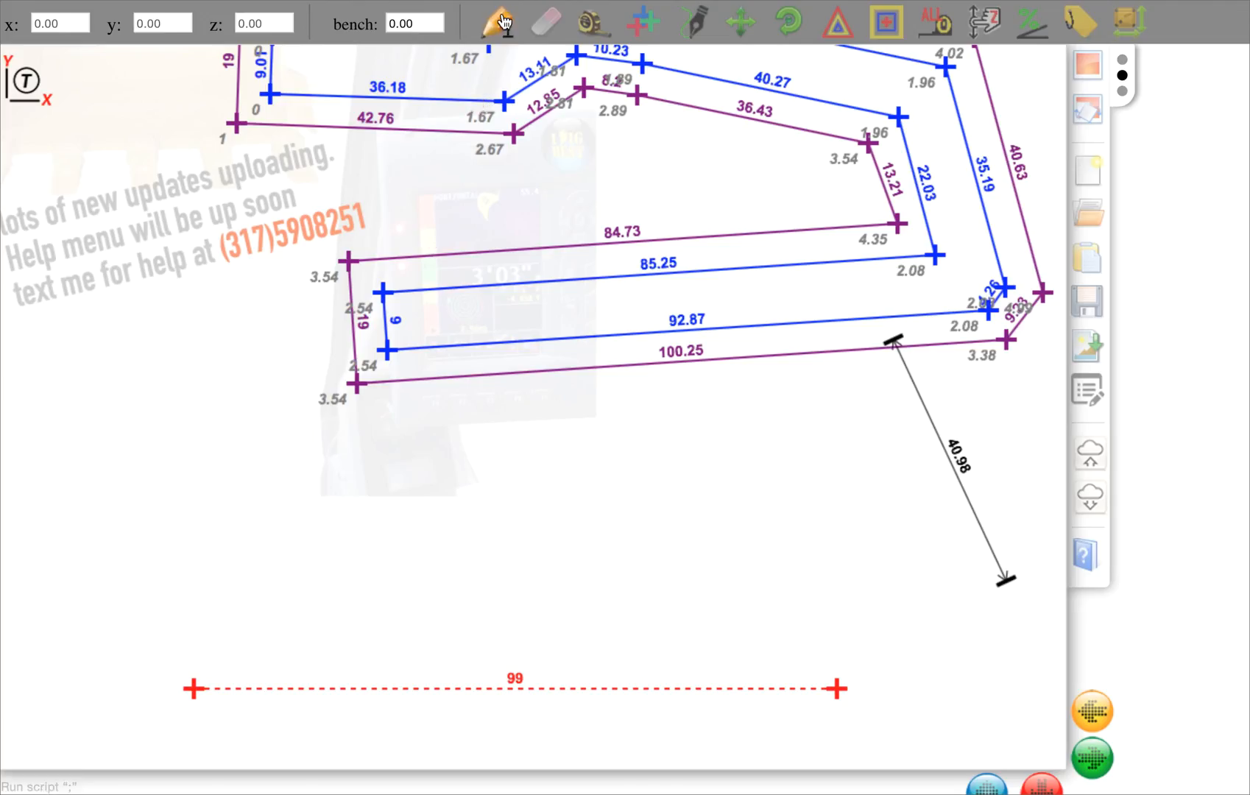
pyautogui.click(328, 557)
pyautogui.click(554, 557)
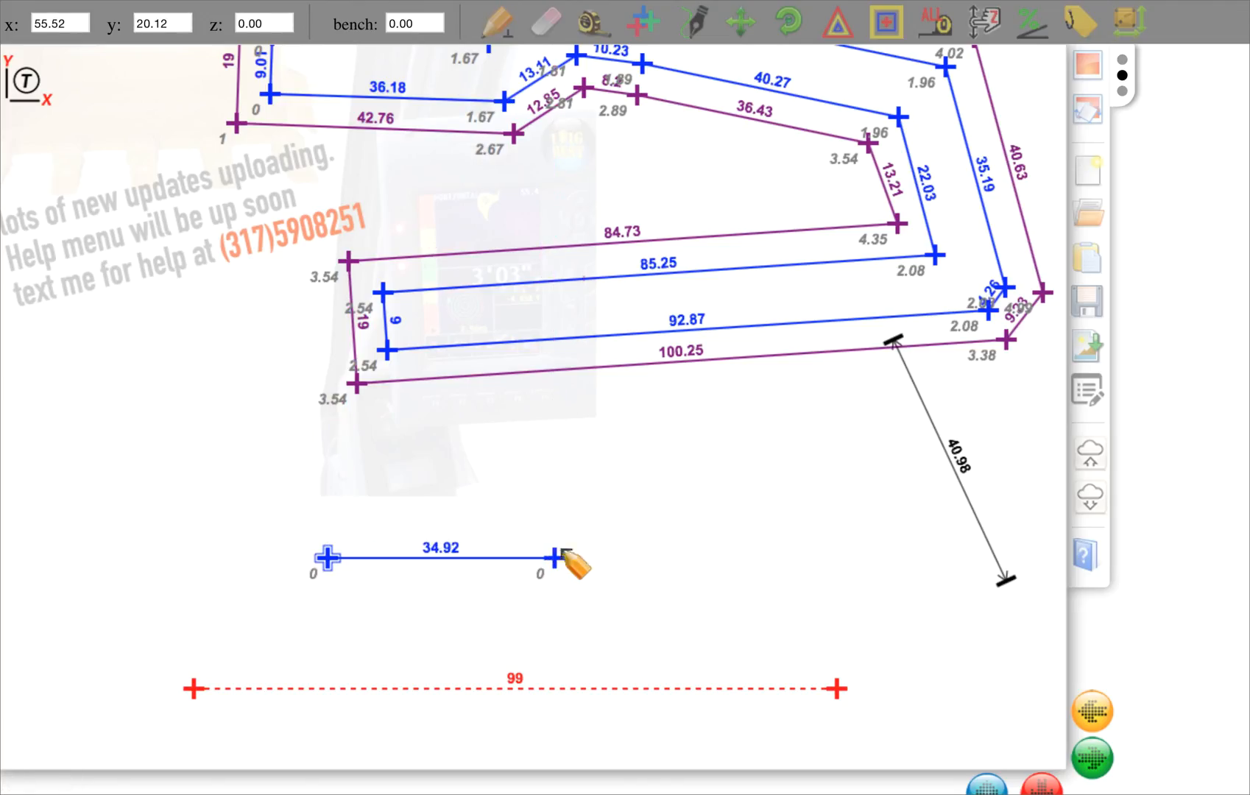
pyautogui.click(774, 557)
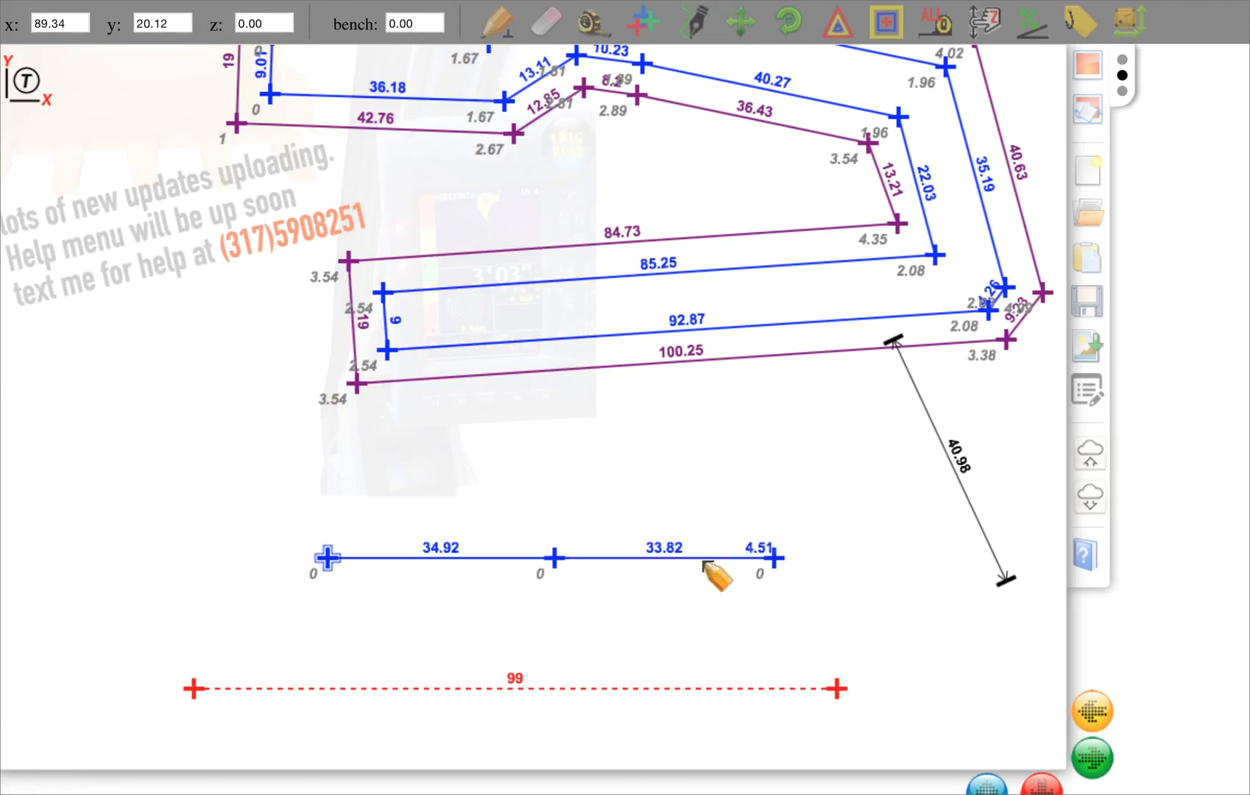
# - Set the distance between the new line's last two points to 34 feet
pyautogui.click(590, 22)
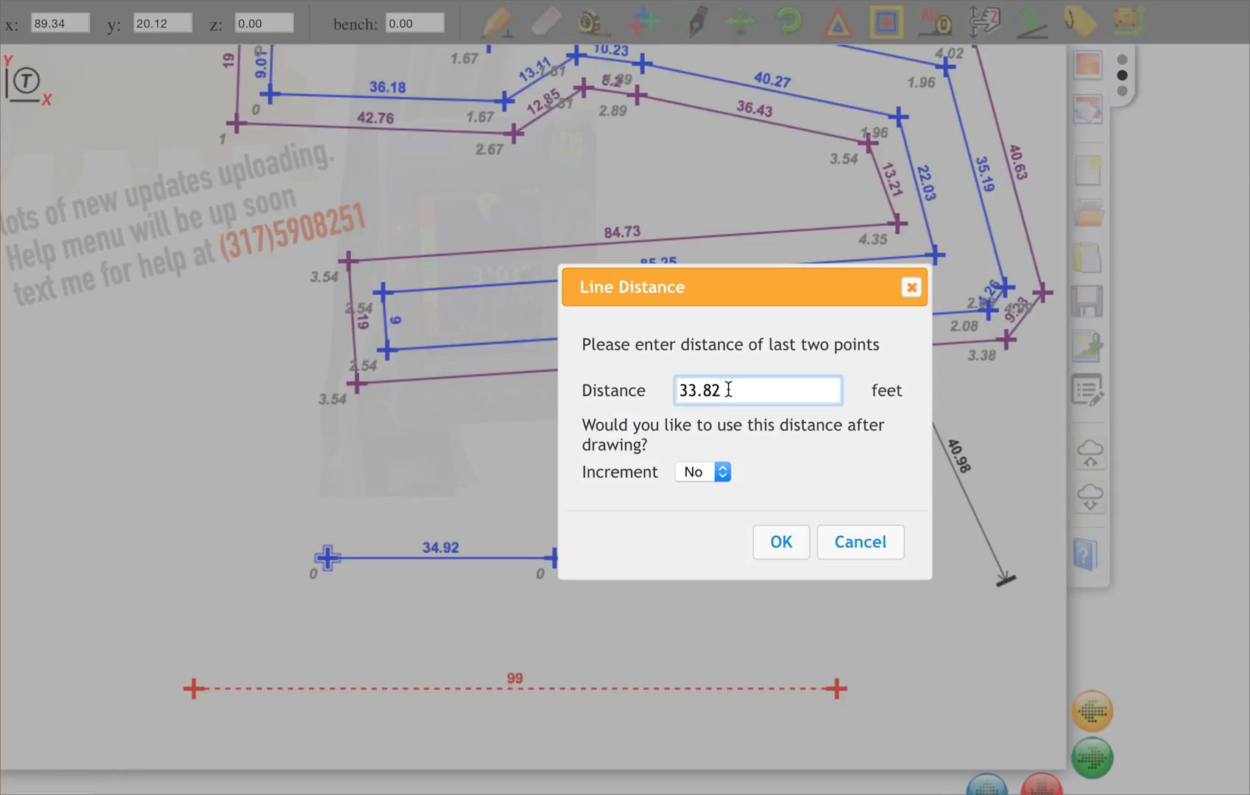
pyautogui.moveTo(728, 389); pyautogui.dragTo(701, 388)
pyautogui.write('34')
pyautogui.click(725, 476)
pyautogui.click(703, 452)
pyautogui.click(793, 543)
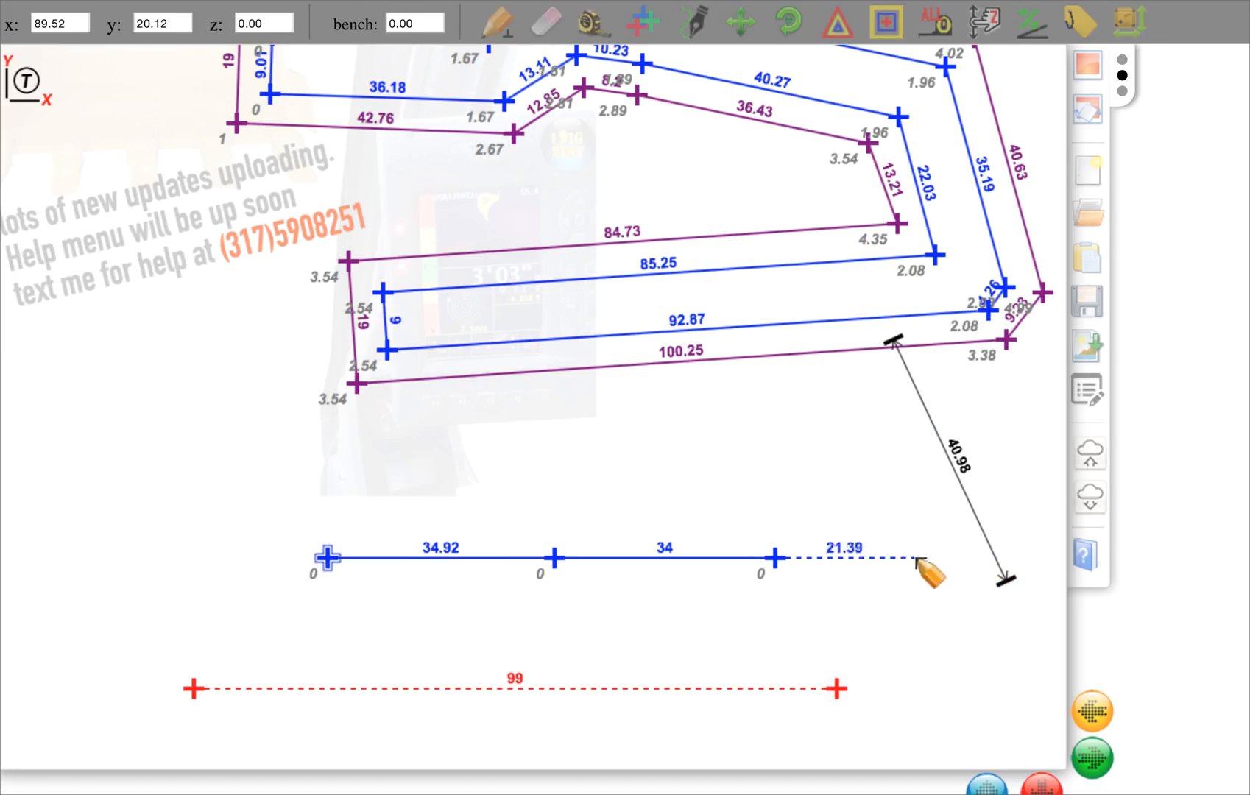
# - Finish the line at its first point as blue section4 with the Points drawing type, and choose to lay out another section
pyautogui.click(328, 559)
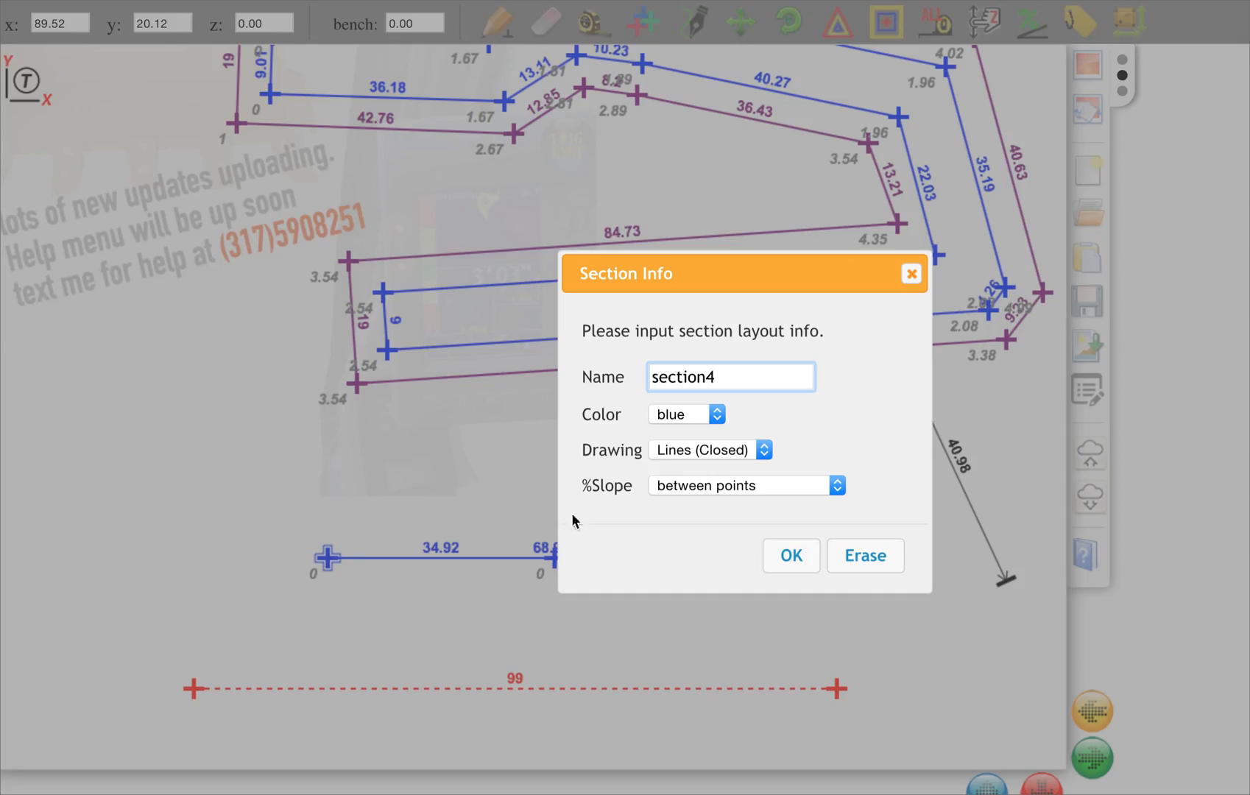
pyautogui.click(764, 450)
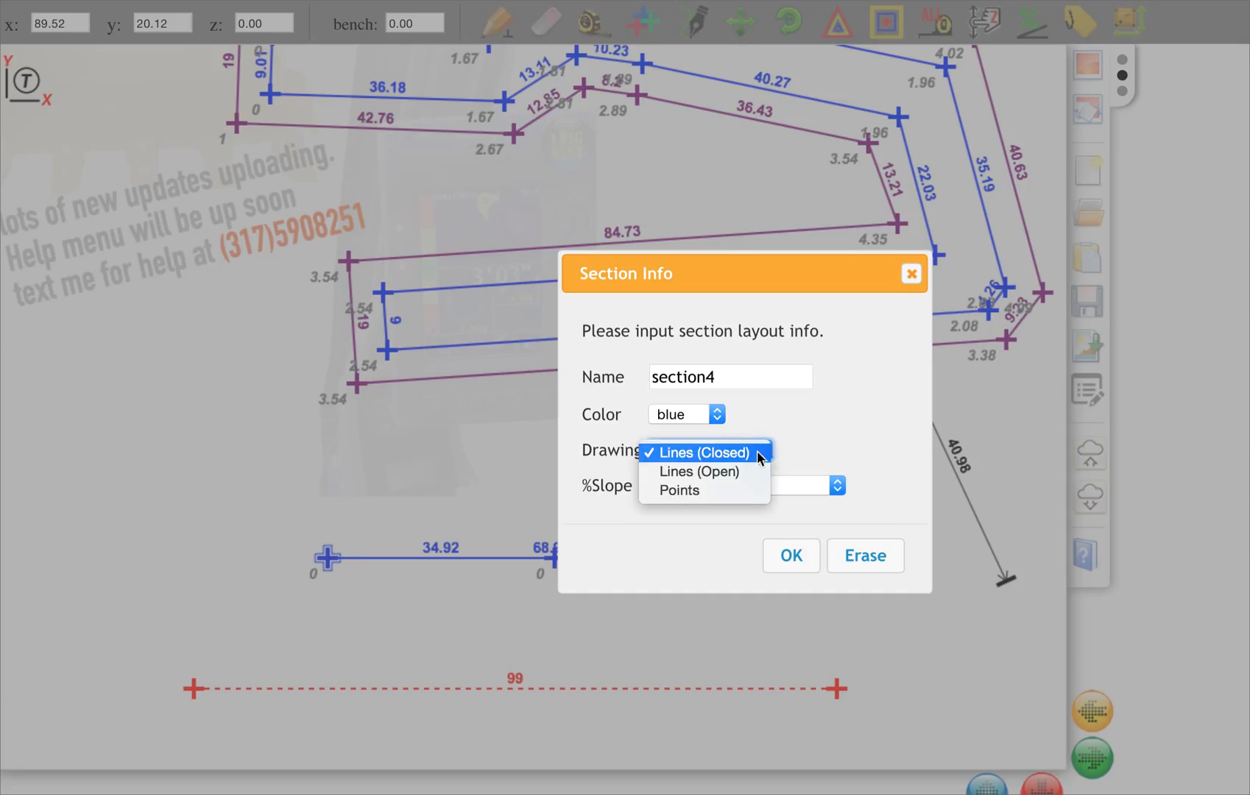
pyautogui.click(700, 470)
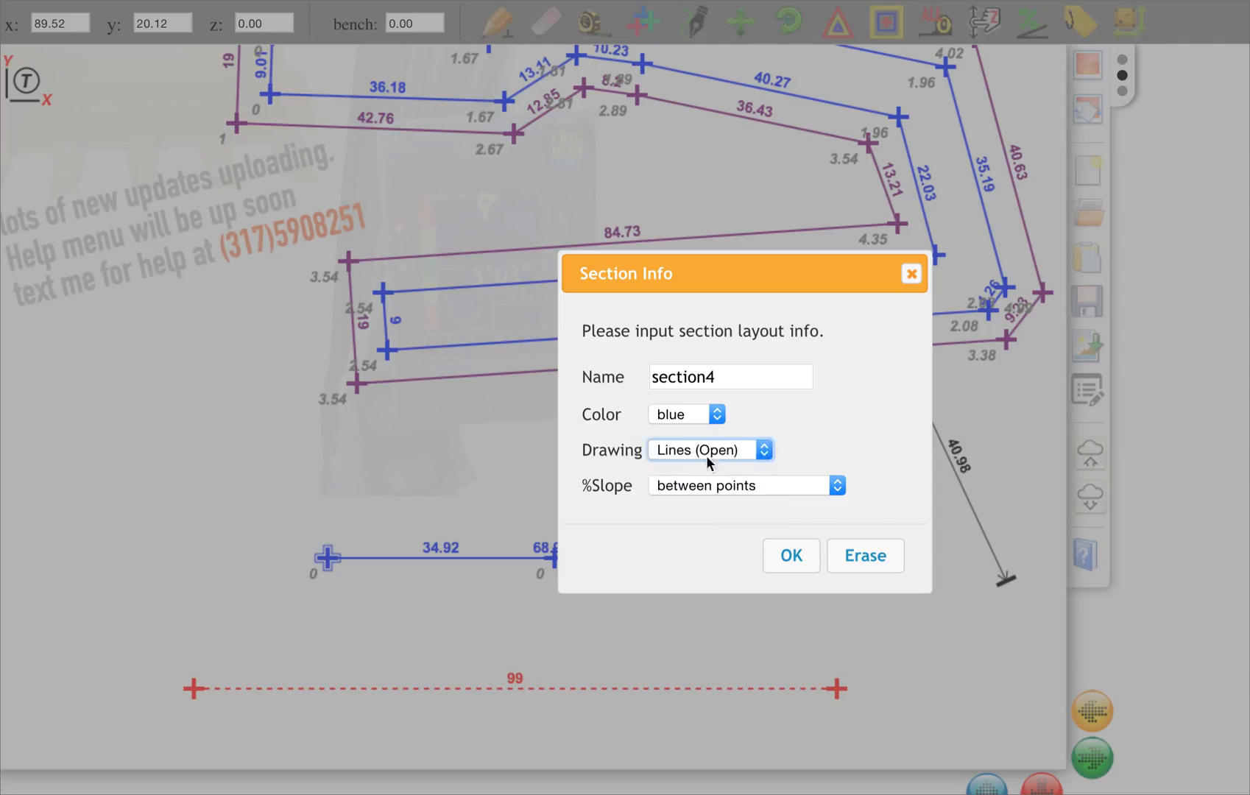
pyautogui.click(708, 456)
pyautogui.click(692, 472)
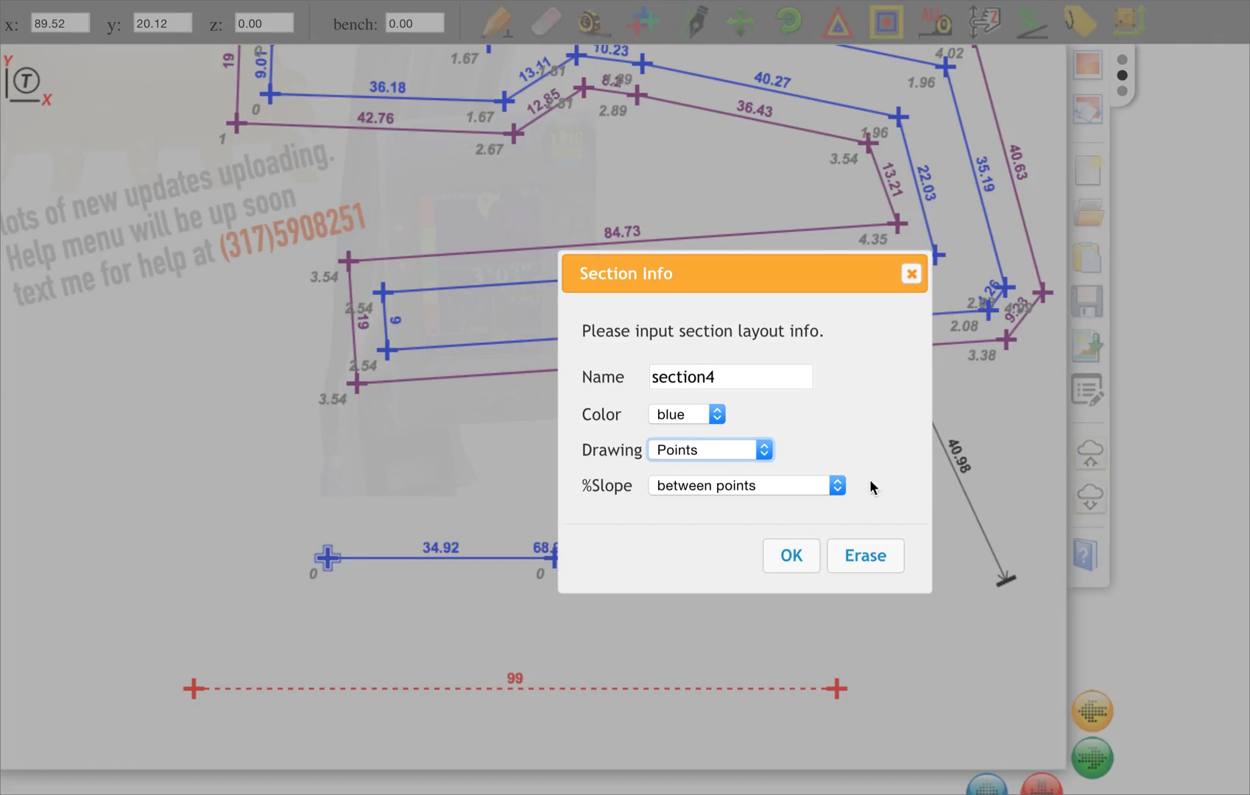
pyautogui.click(789, 555)
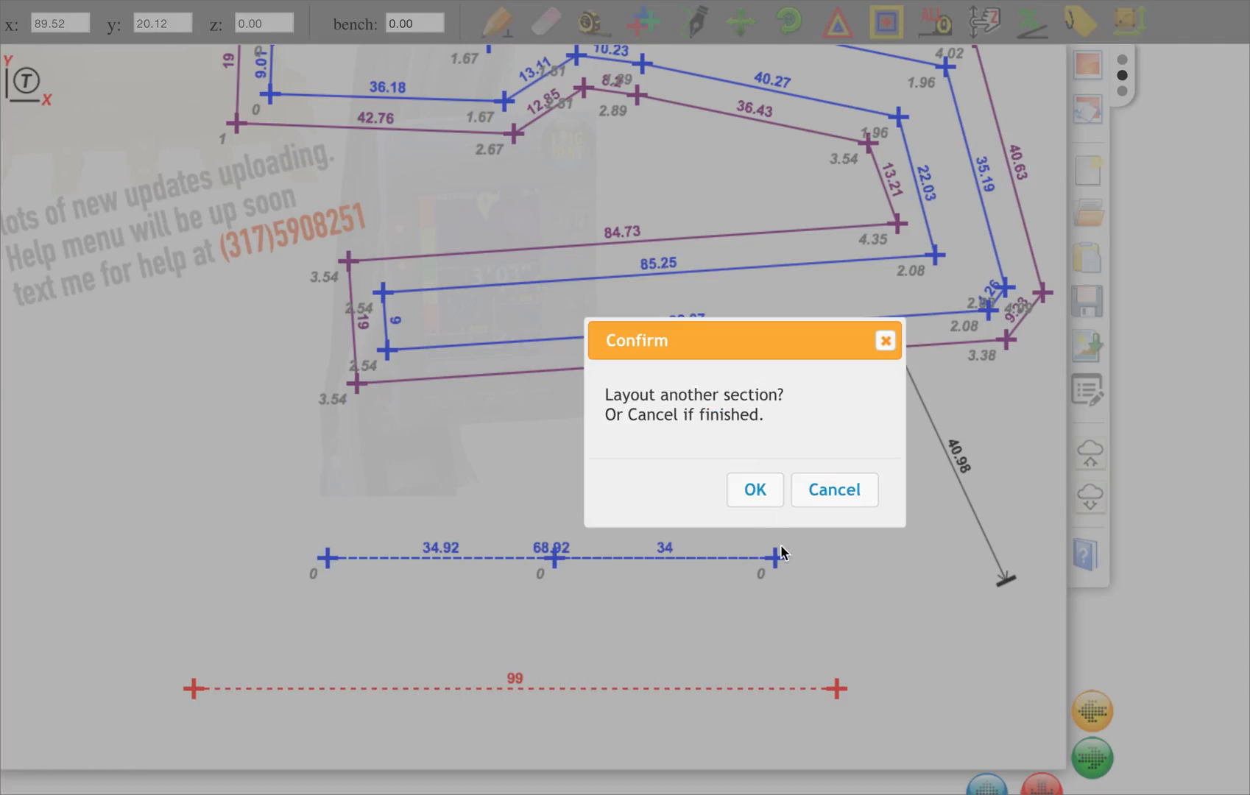
pyautogui.click(762, 493)
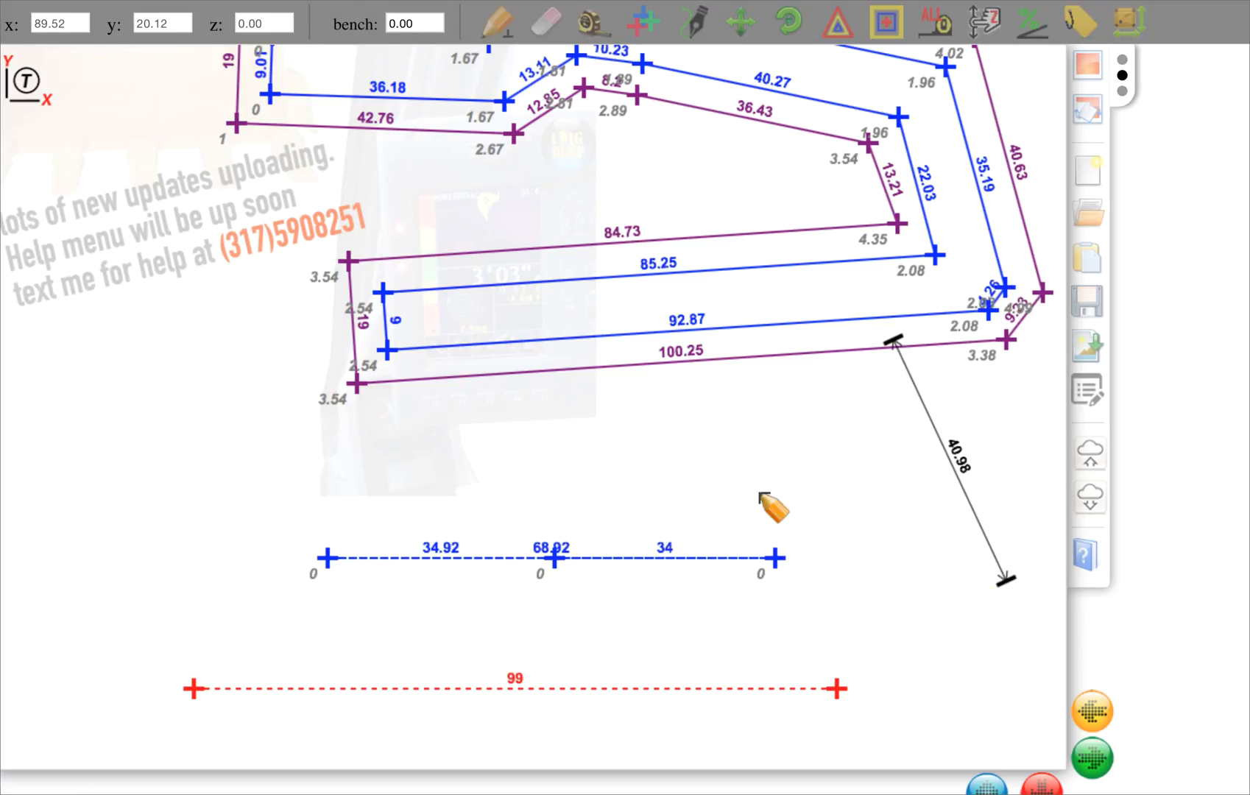
# - Offset the point section's right end point by about 10.95 and set the offset's color to green
pyautogui.click(891, 28)
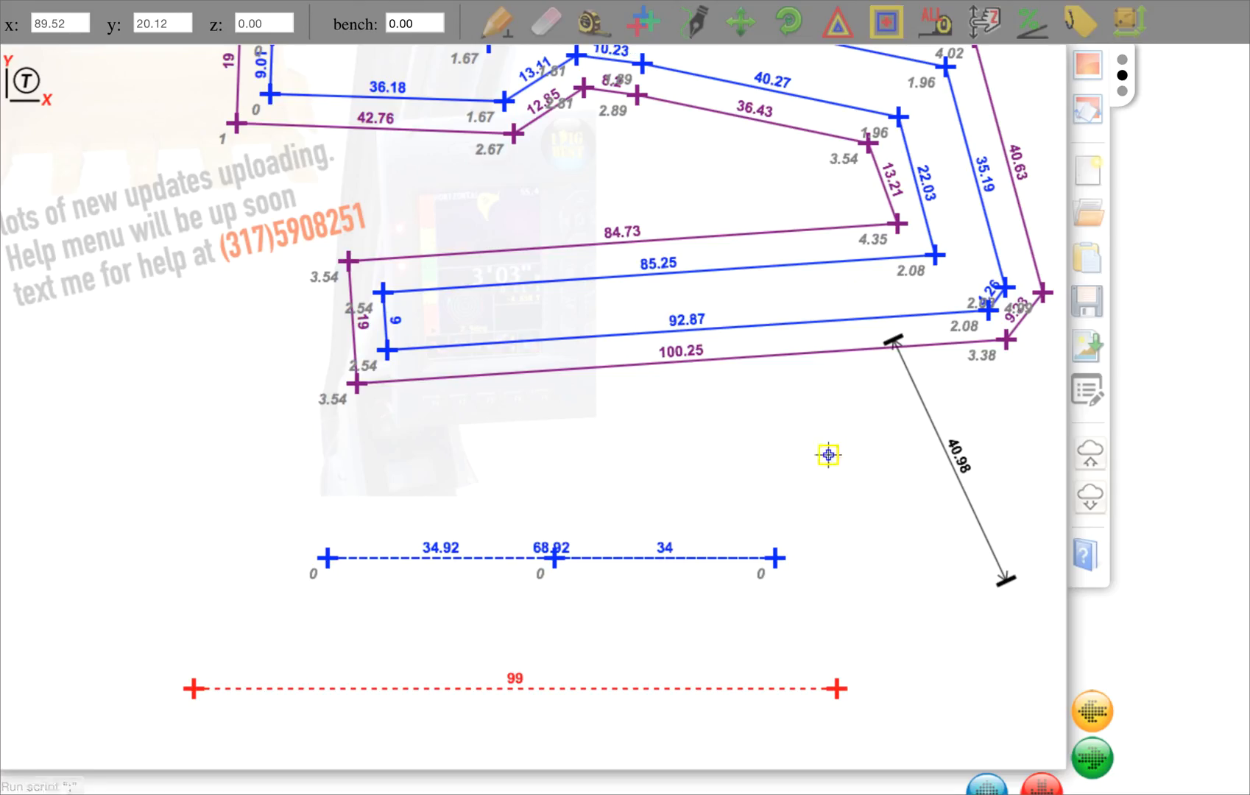
pyautogui.moveTo(778, 561); pyautogui.dragTo(823, 543)
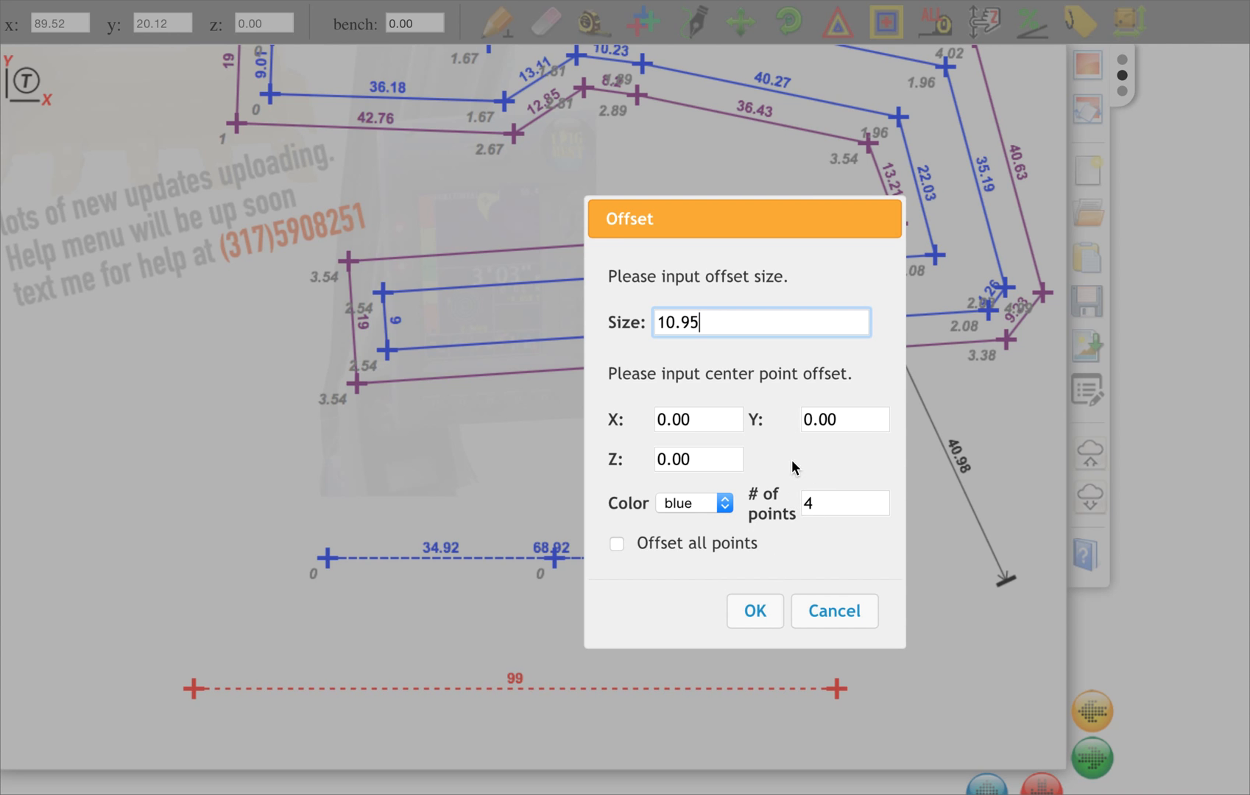
pyautogui.moveTo(837, 203); pyautogui.dragTo(511, 142)
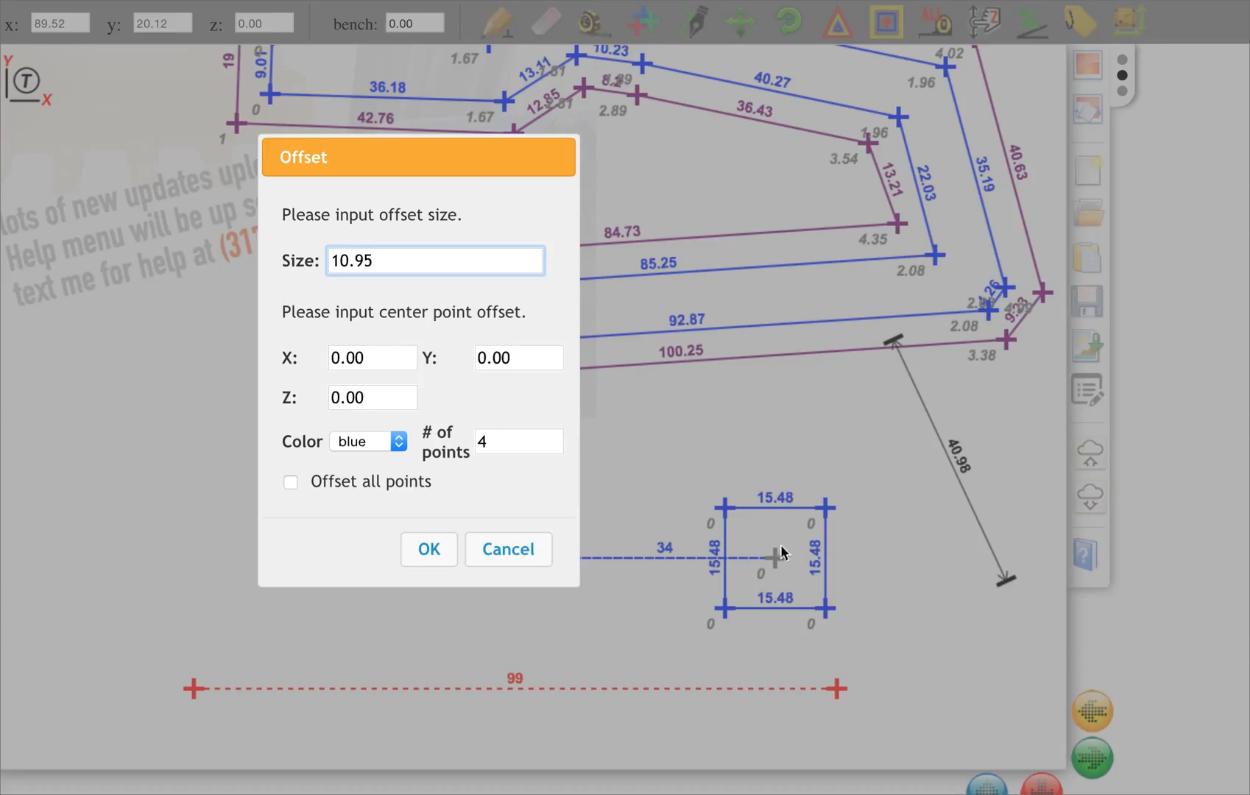
pyautogui.click(398, 442)
pyautogui.click(380, 465)
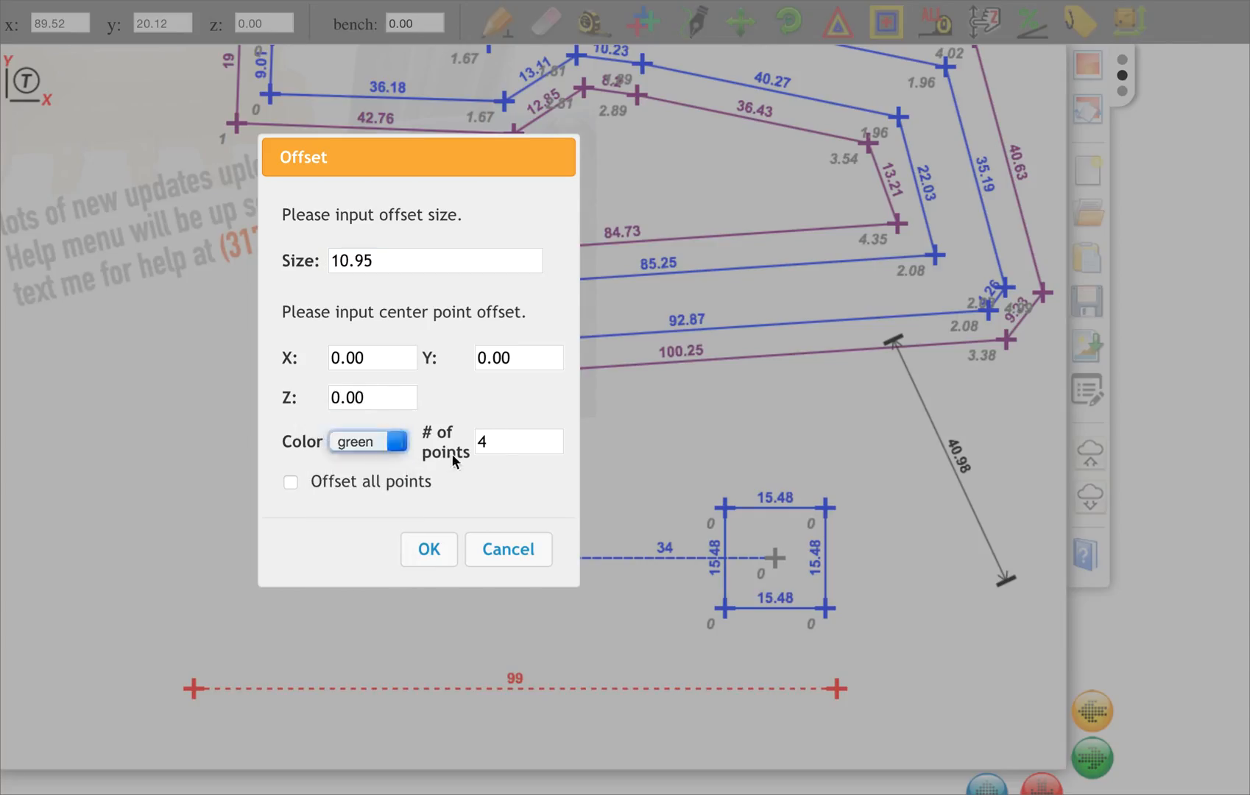
# - Set the offset to 10 points, apply it to all points of the section, and name it fghs
pyautogui.moveTo(497, 441); pyautogui.dragTo(473, 442)
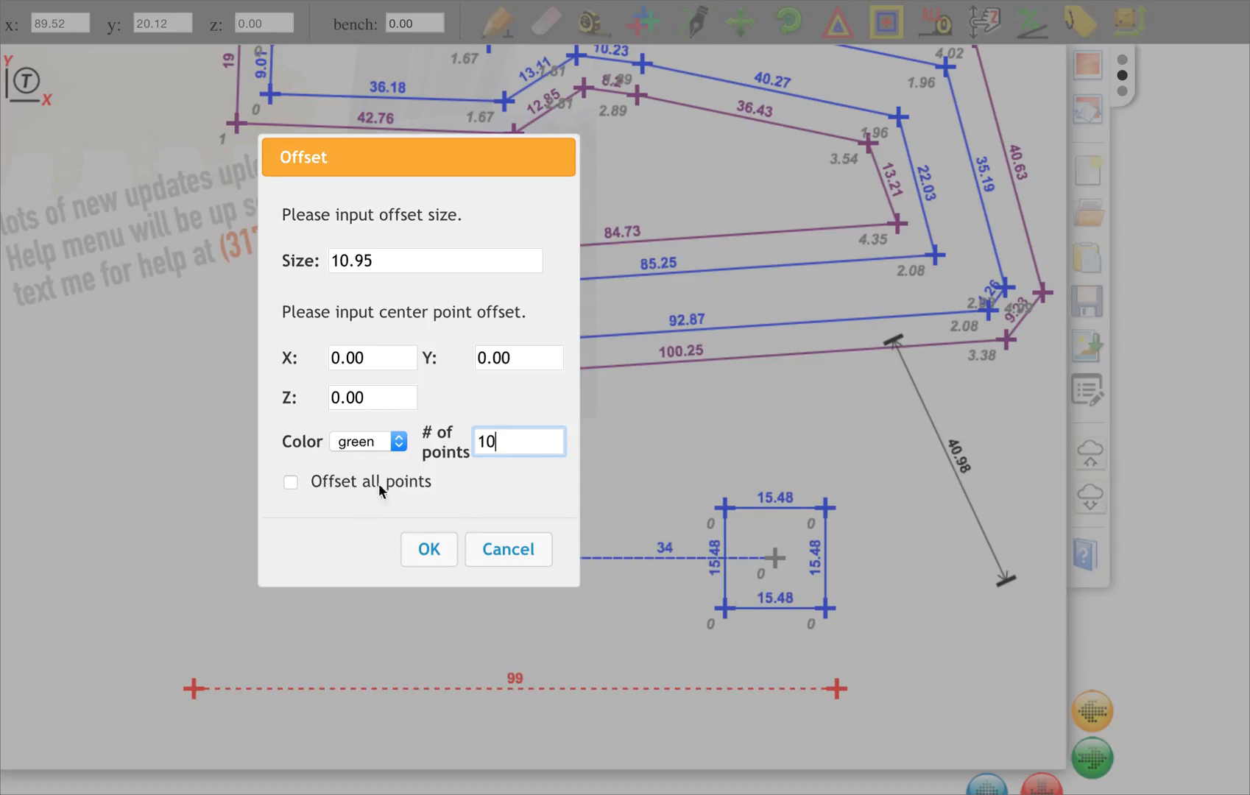
pyautogui.click(289, 482)
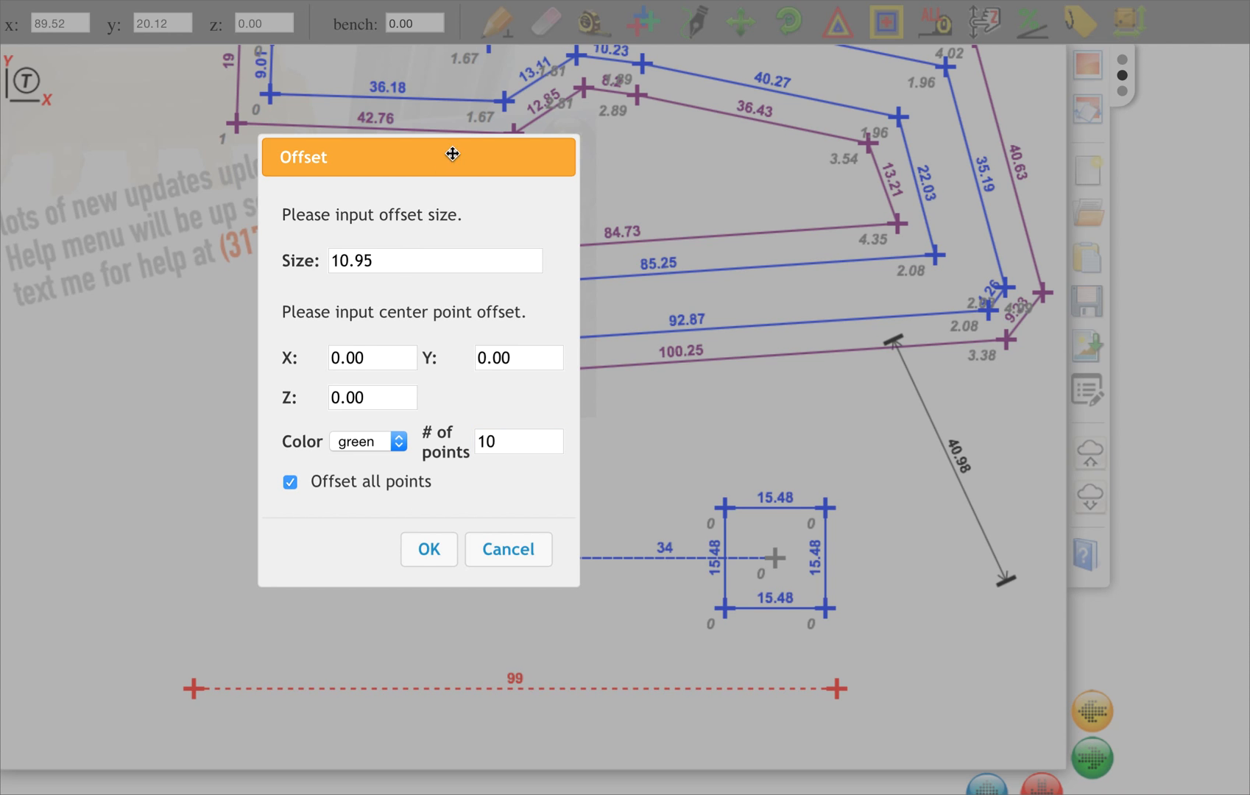
pyautogui.moveTo(452, 153); pyautogui.dragTo(251, 47)
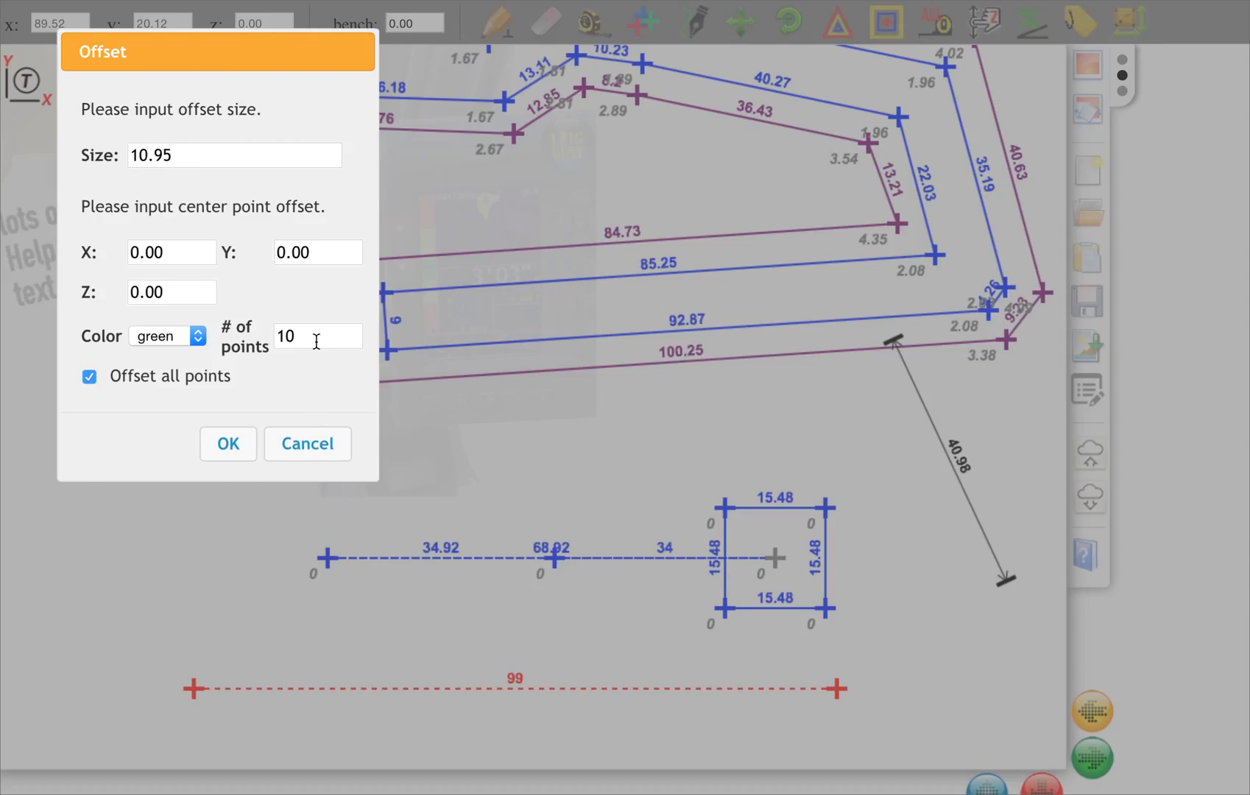
pyautogui.click(231, 444)
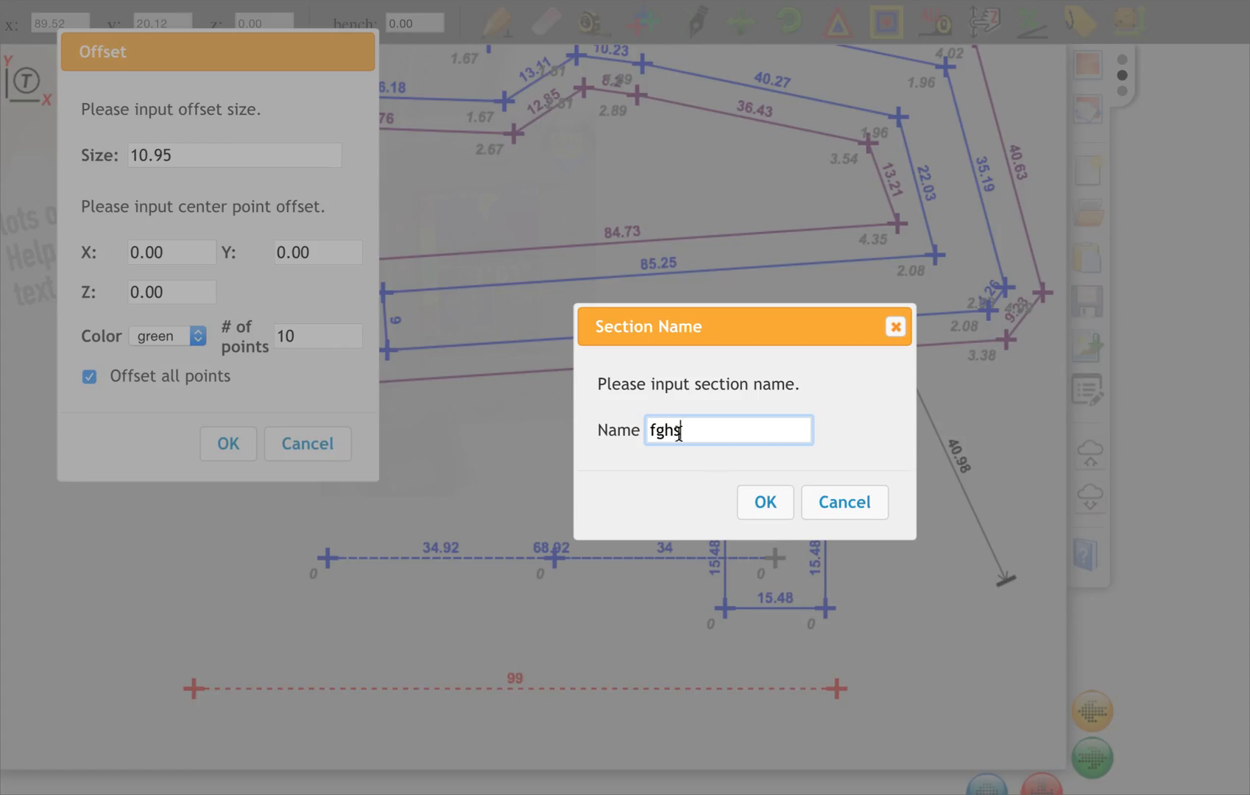
pyautogui.click(765, 503)
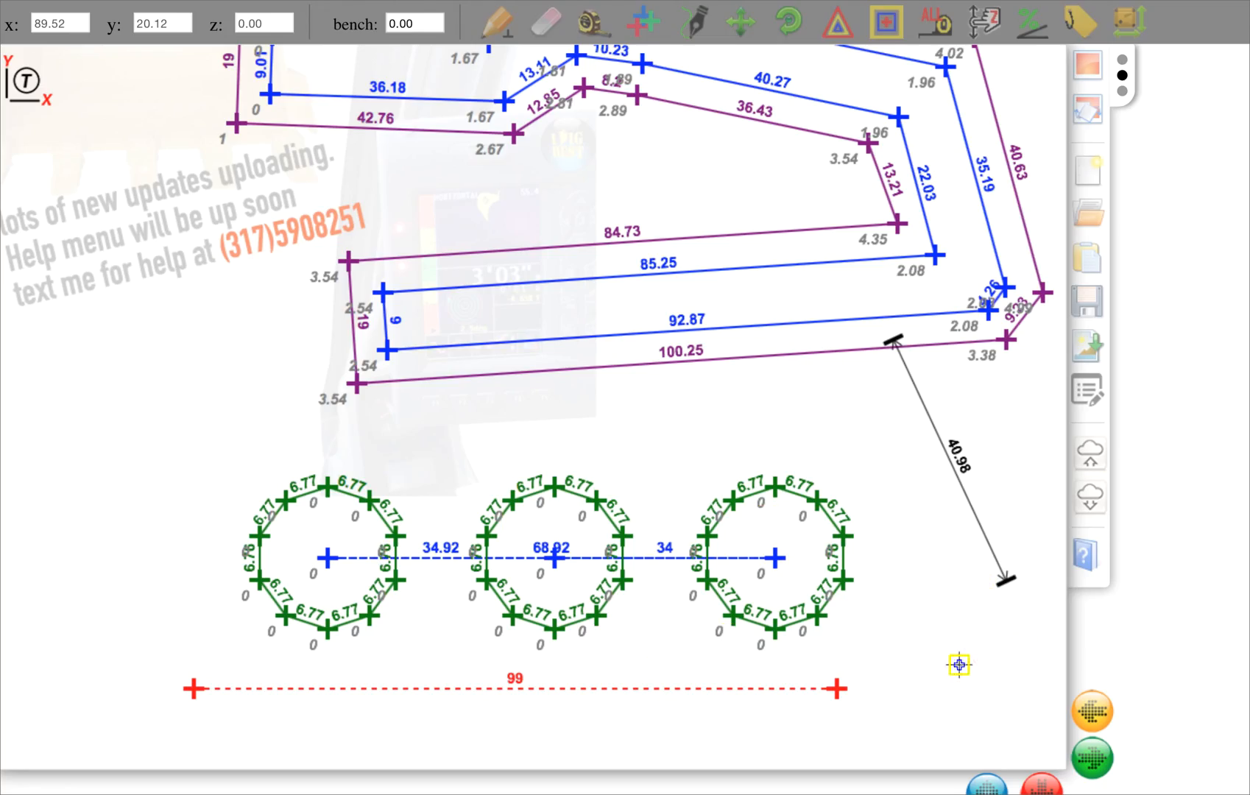
# - Rotate the right green ten-point circle by 57 degrees without copying it
pyautogui.click(786, 22)
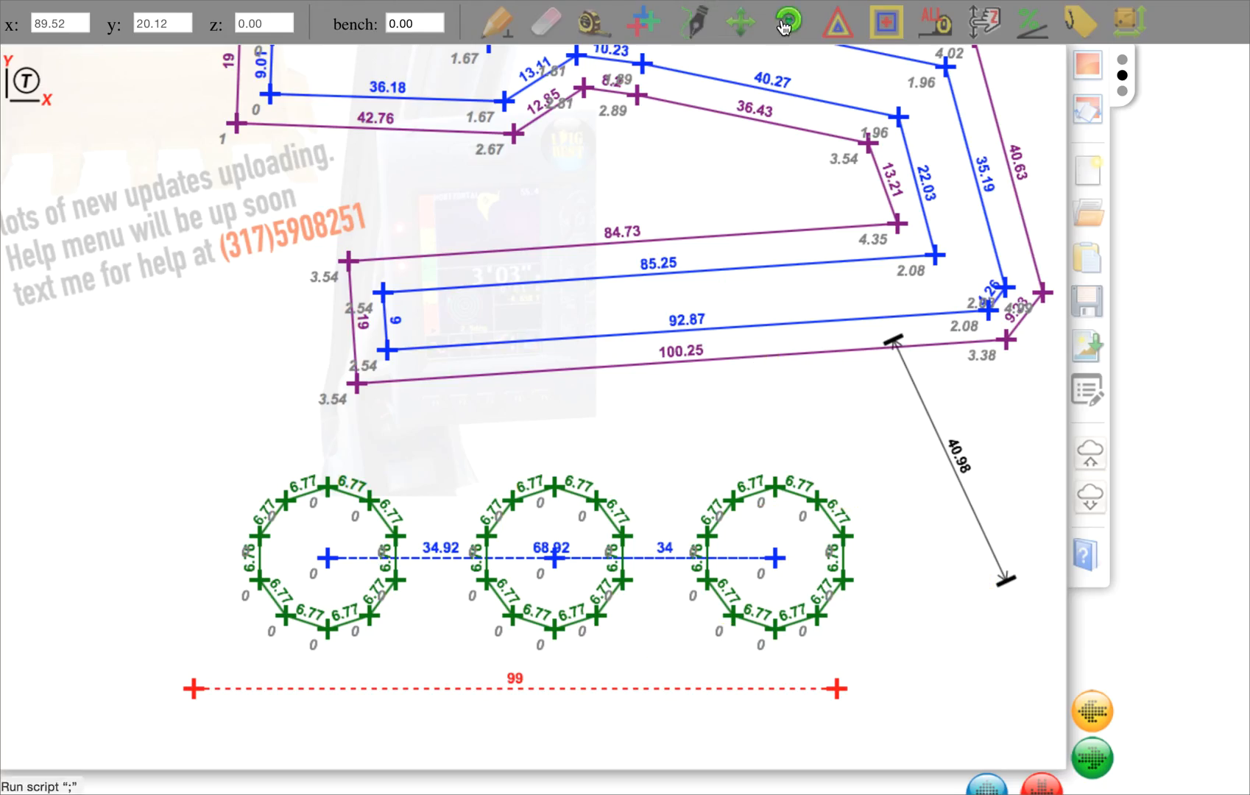
pyautogui.moveTo(781, 489); pyautogui.dragTo(869, 494)
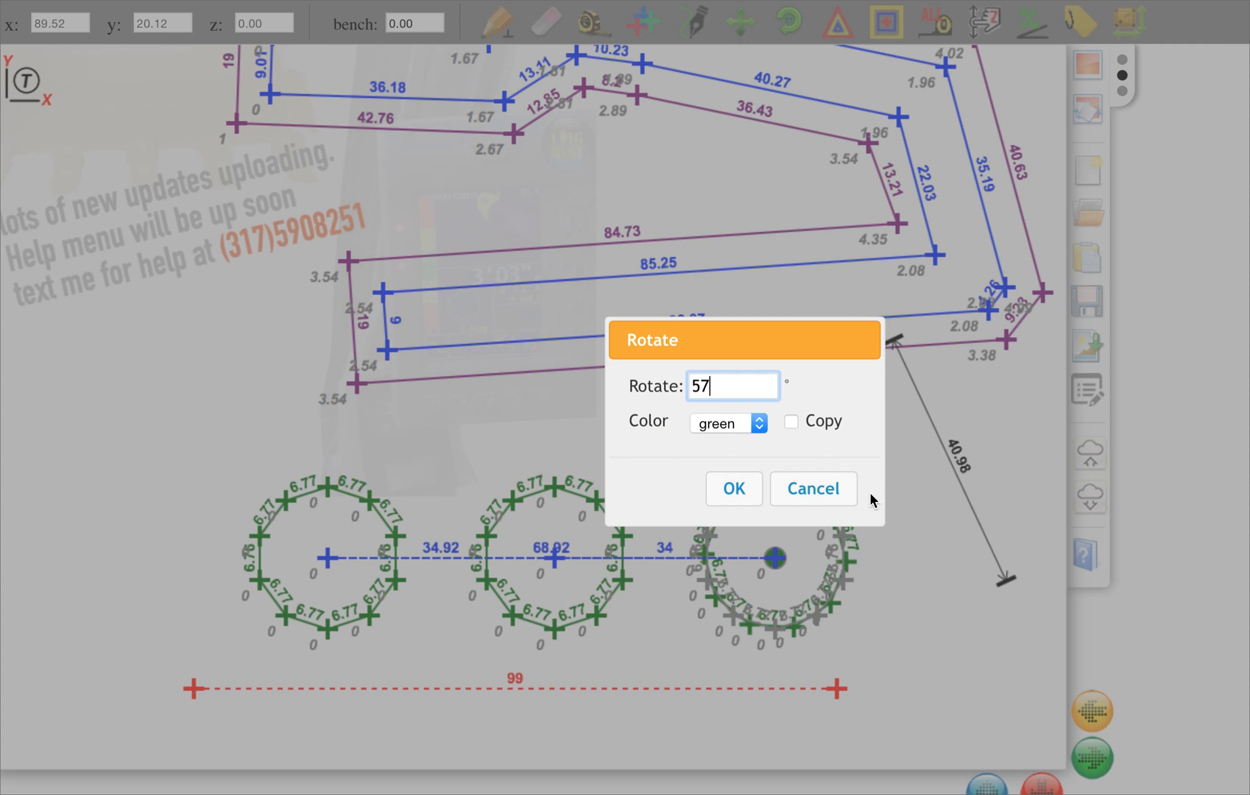
pyautogui.click(741, 498)
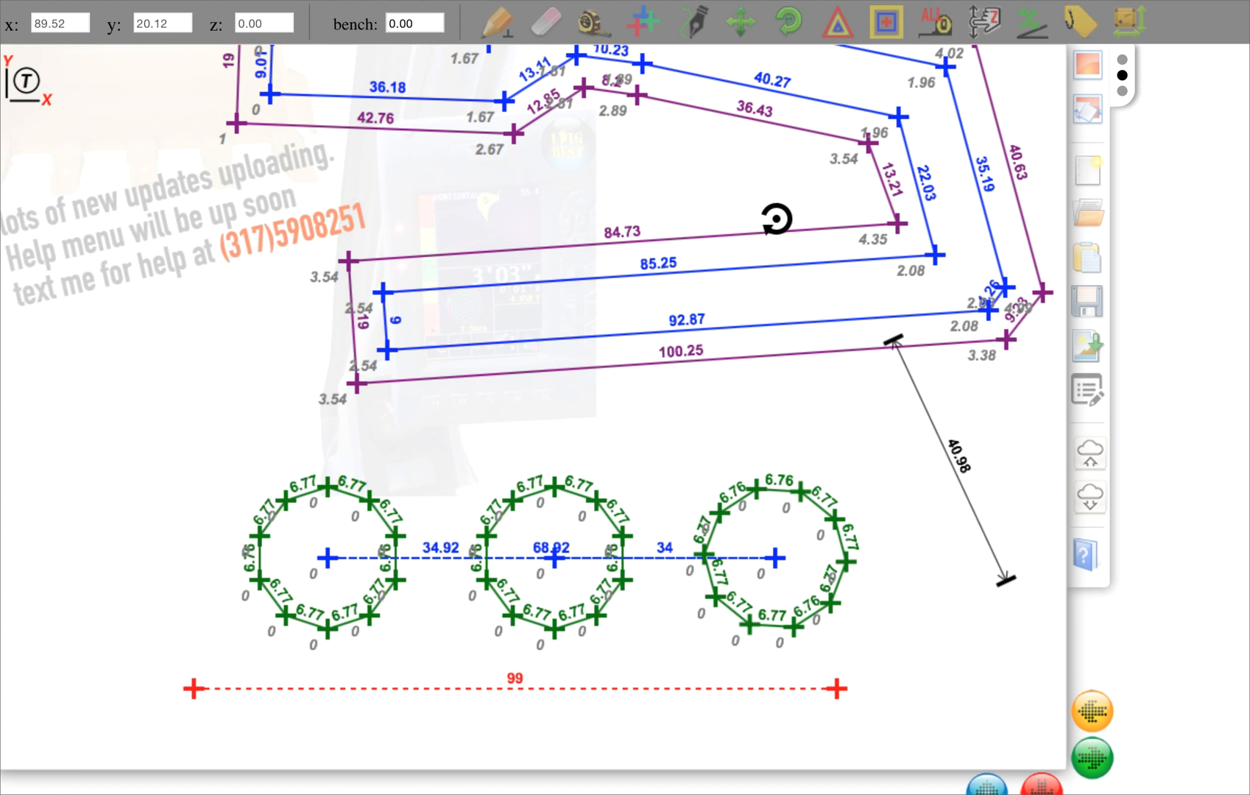
# - Try to move the right green circle upward, and remove it from the layout
pyautogui.click(741, 22)
pyautogui.moveTo(761, 486); pyautogui.dragTo(787, 407)
pyautogui.click(831, 541)
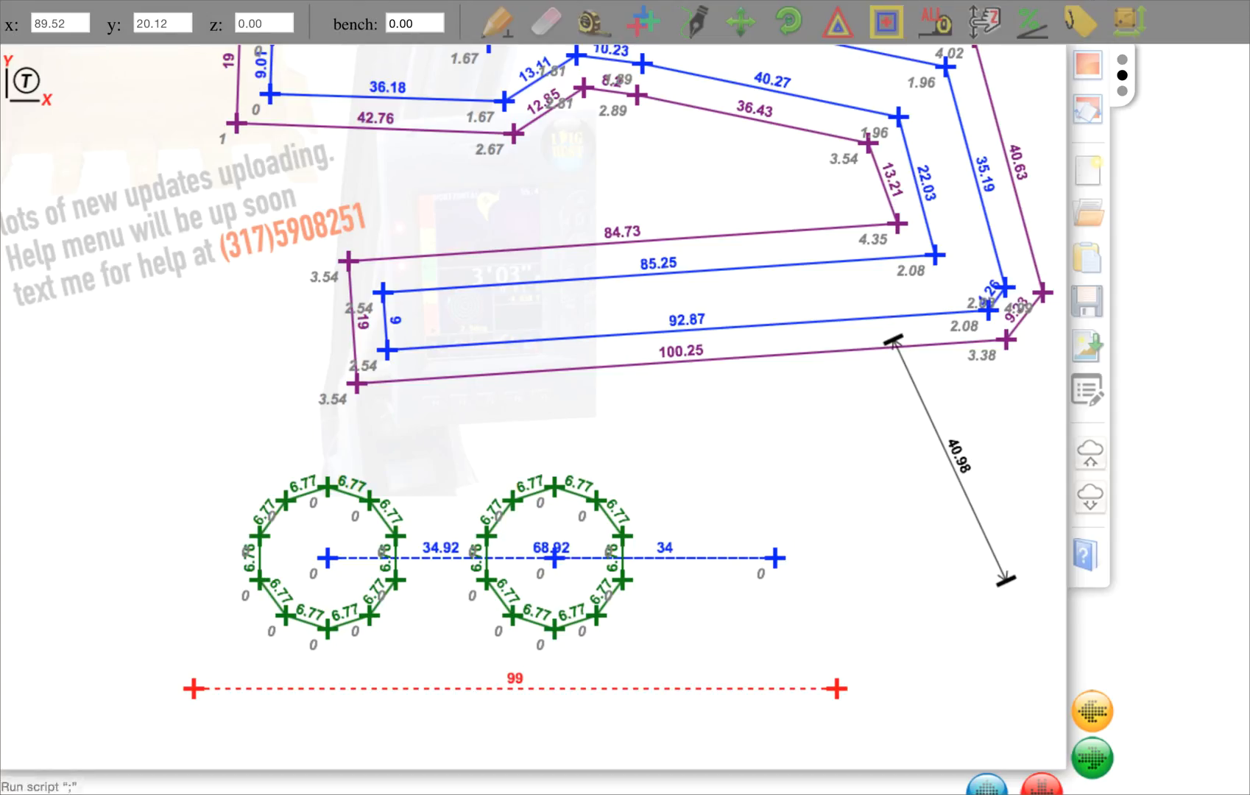
# - Offset all points of the right green circle by about 15.49 with 15 points, name the offset zfg, and hide all section labels
pyautogui.moveTo(597, 508); pyautogui.dragTo(691, 515)
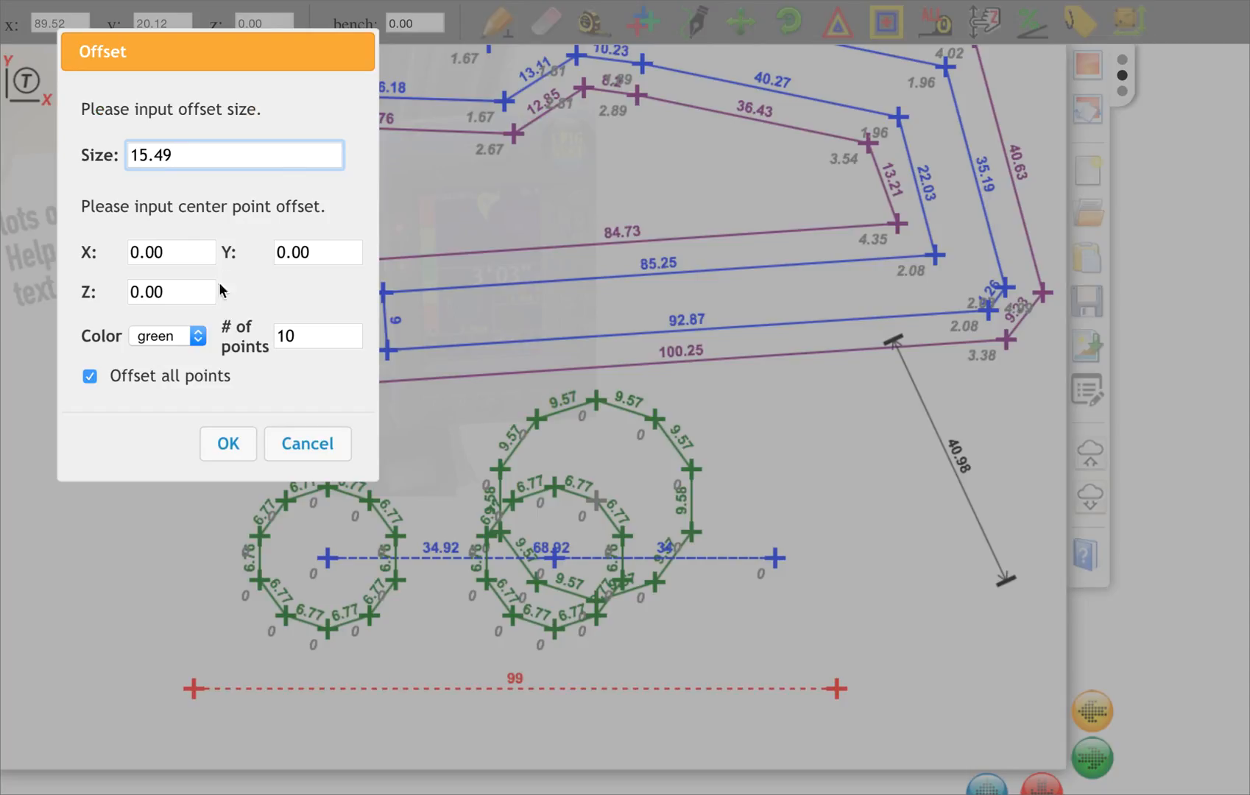
pyautogui.doubleClick(300, 336)
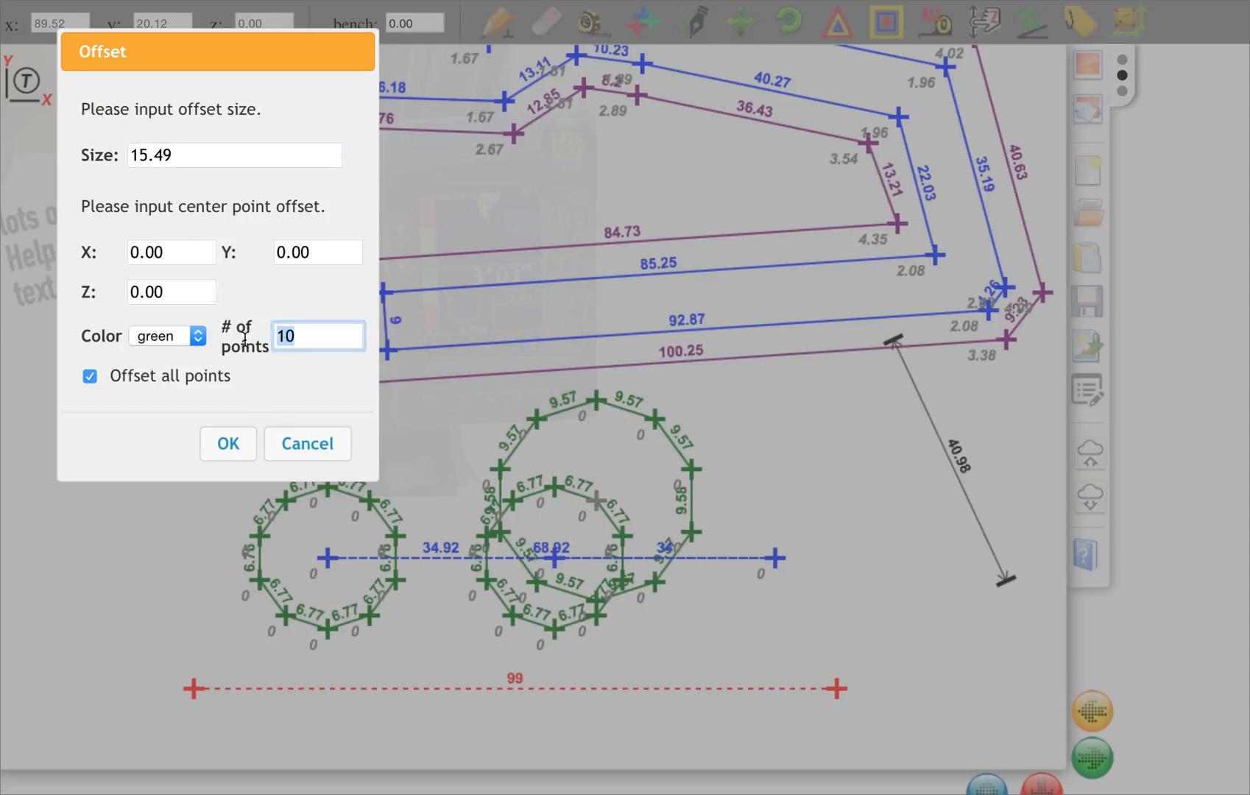
pyautogui.write('1')
pyautogui.click(214, 446)
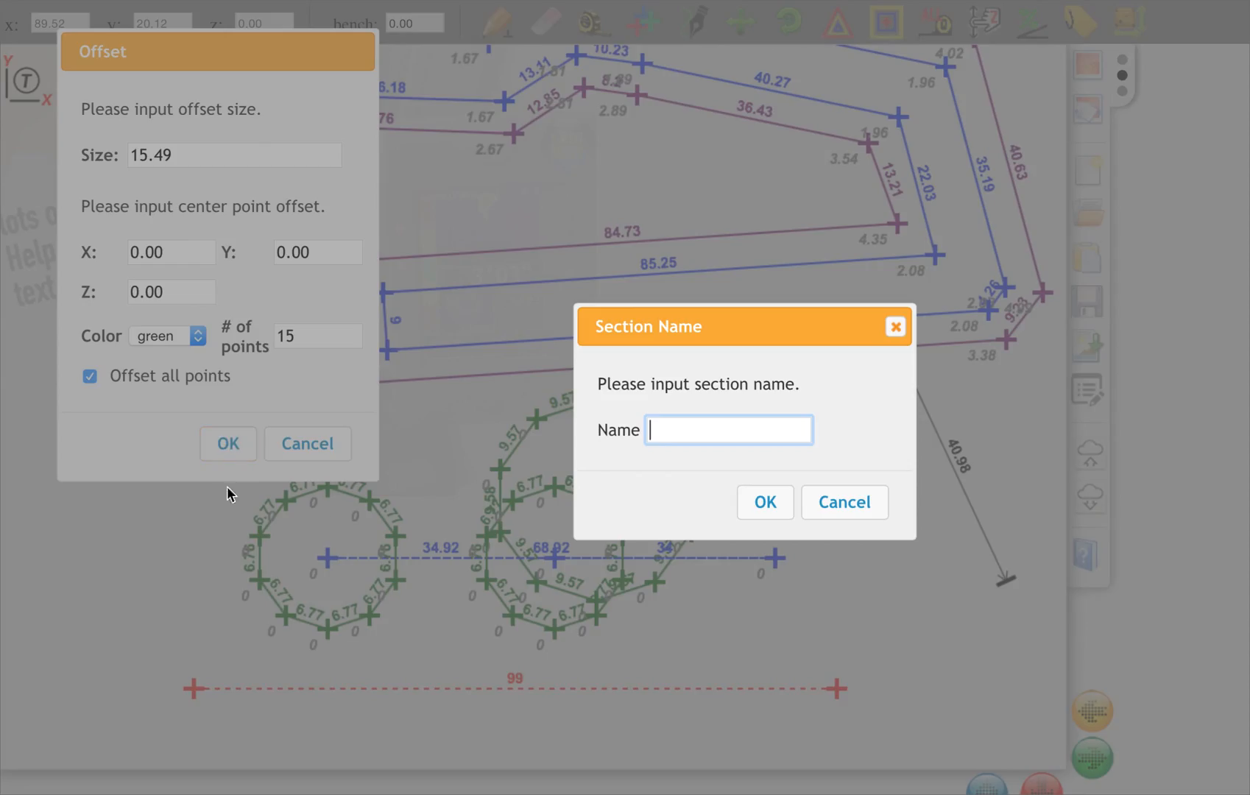
pyautogui.write('zfg')
pyautogui.click(755, 502)
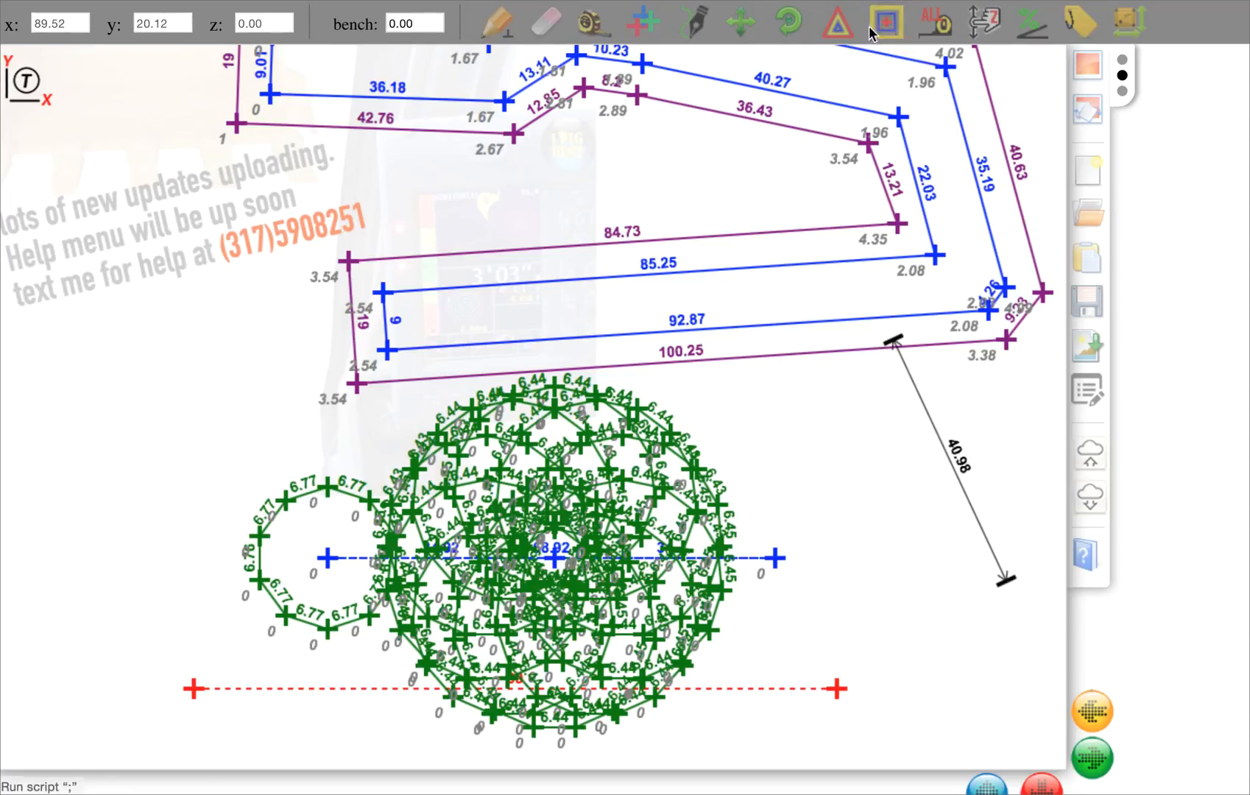
pyautogui.click(934, 27)
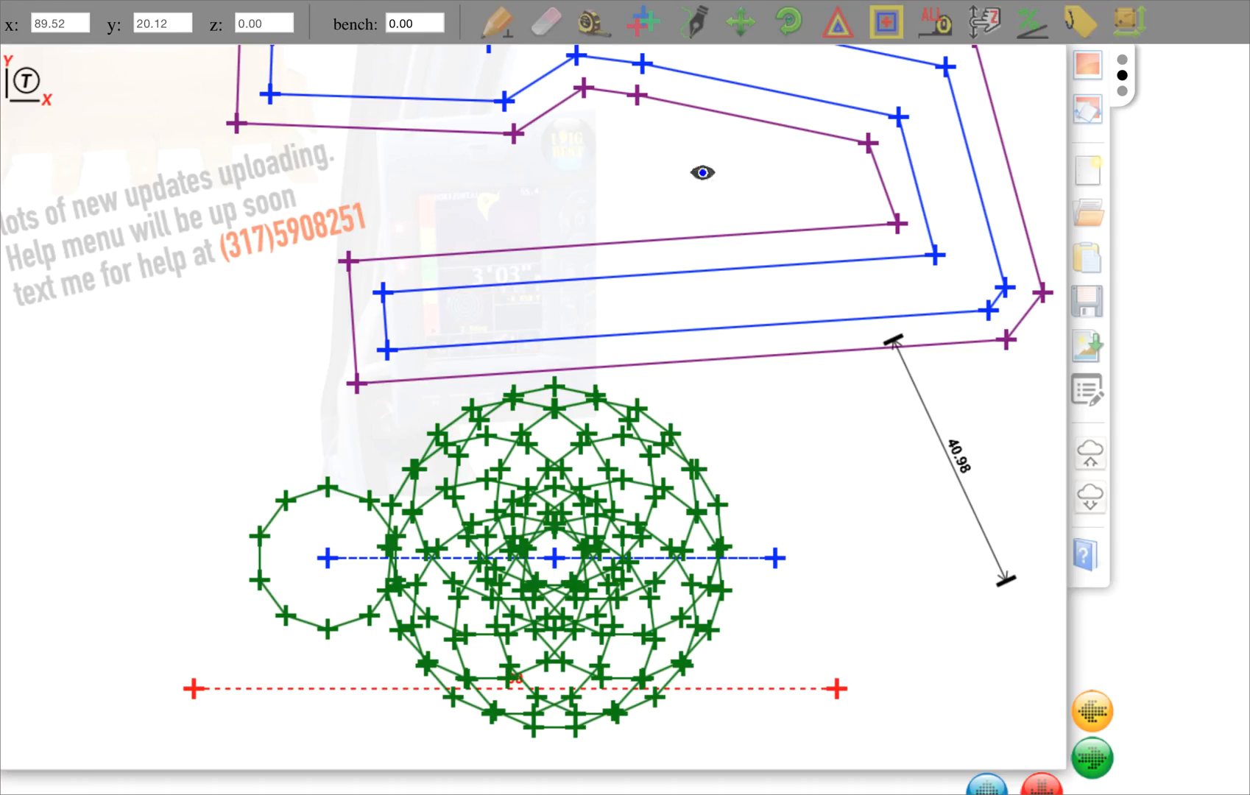
pyautogui.click(740, 23)
pyautogui.click(602, 438)
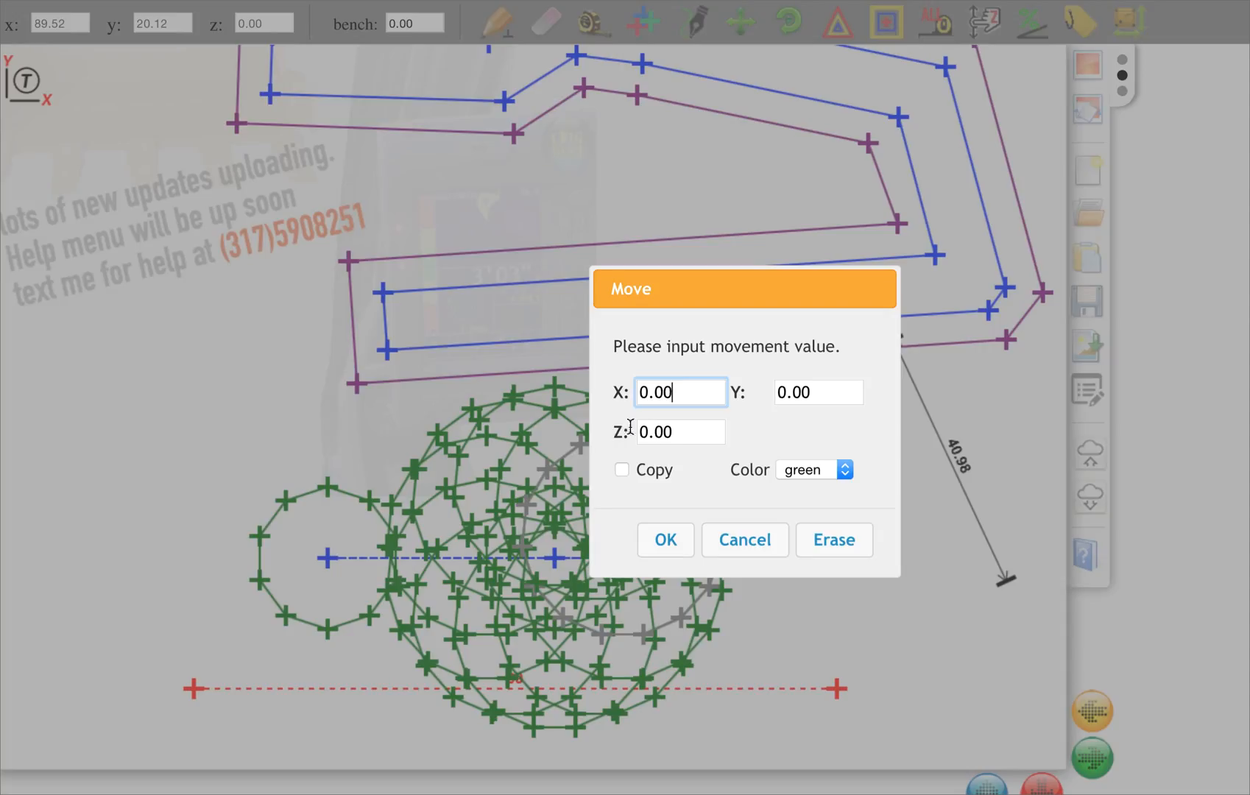
pyautogui.click(718, 532)
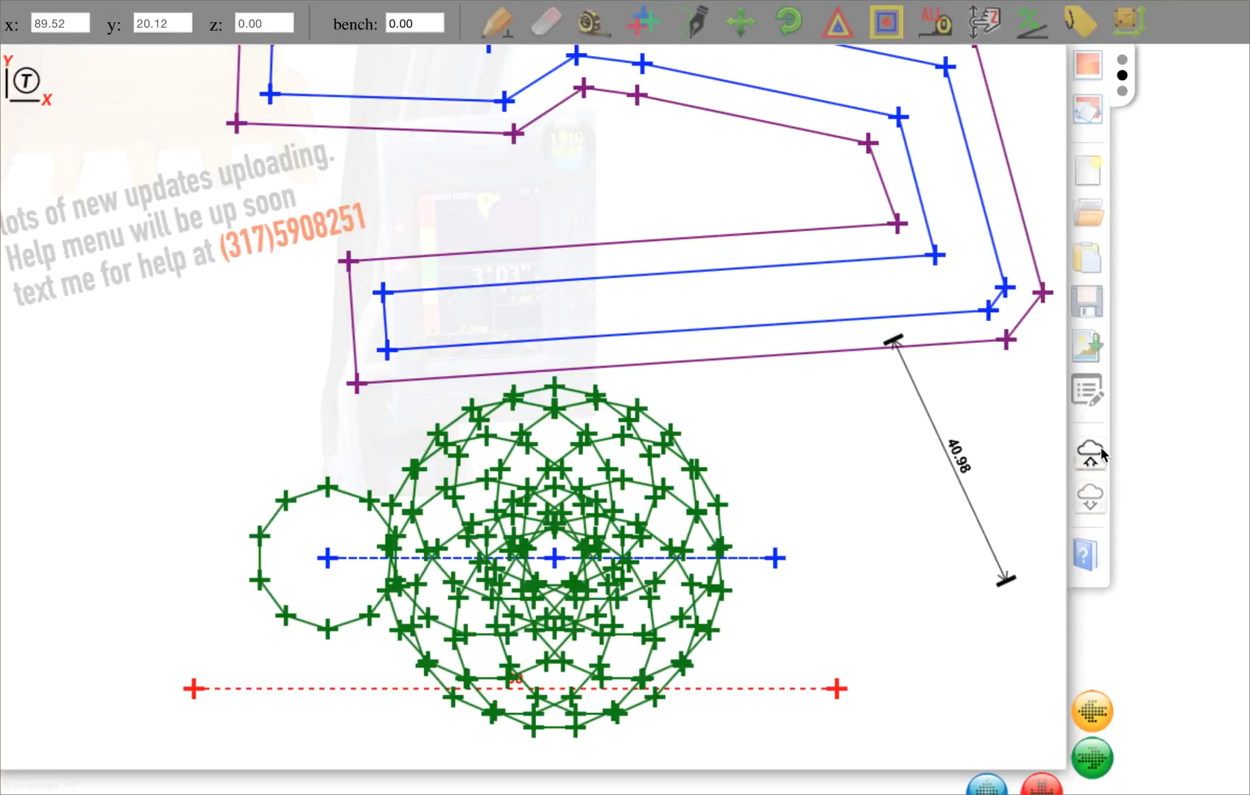
# - Review the names and colors of all sections in the section list, including the new zfg sections
pyautogui.click(1099, 392)
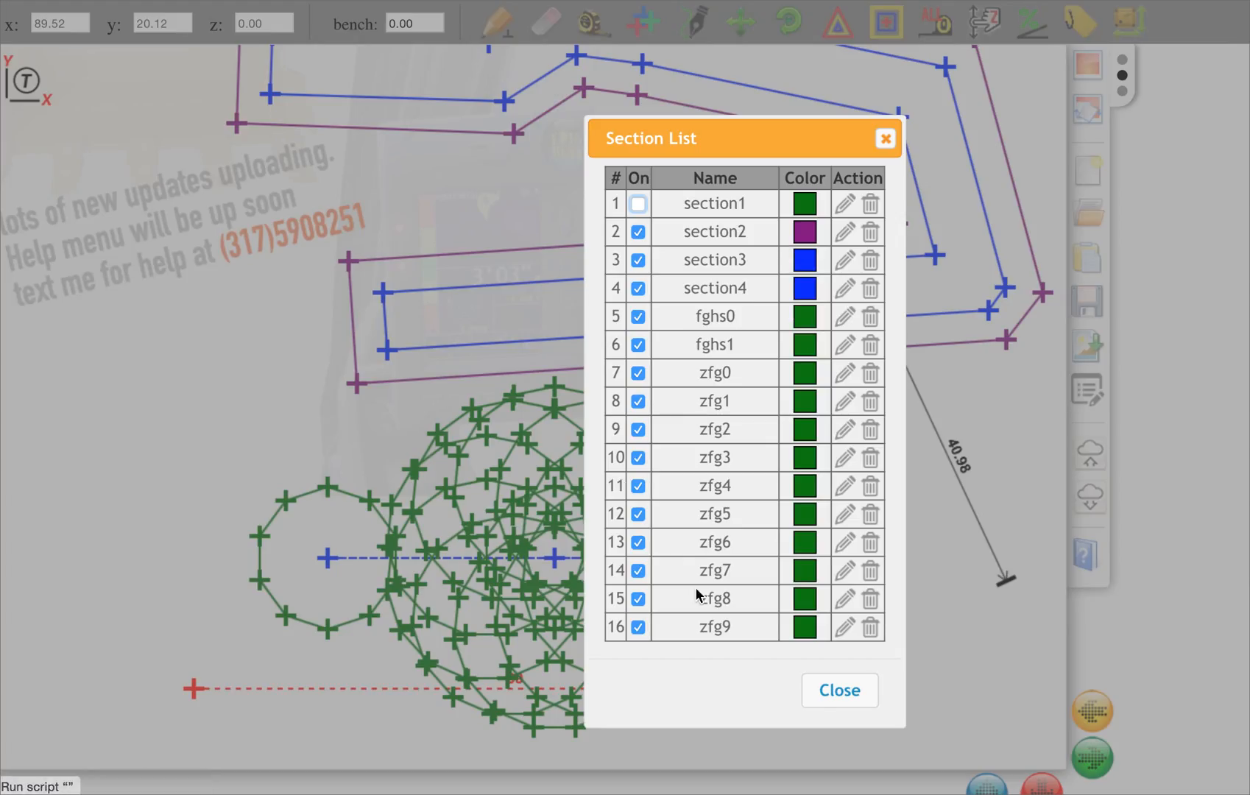
pyautogui.click(838, 692)
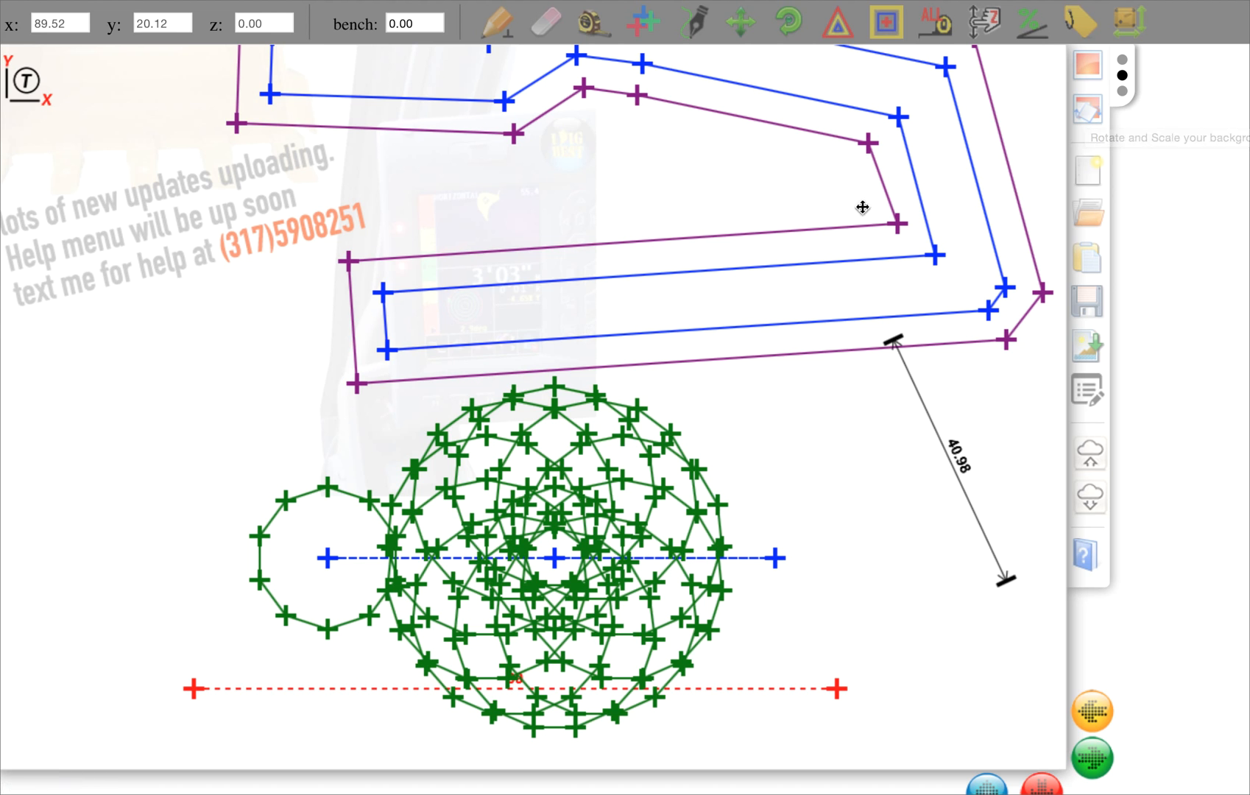
# - Apply the background's scale and rotation at 100% width and height and 0 degrees, with the canvas size fitted to the background
pyautogui.click(1101, 115)
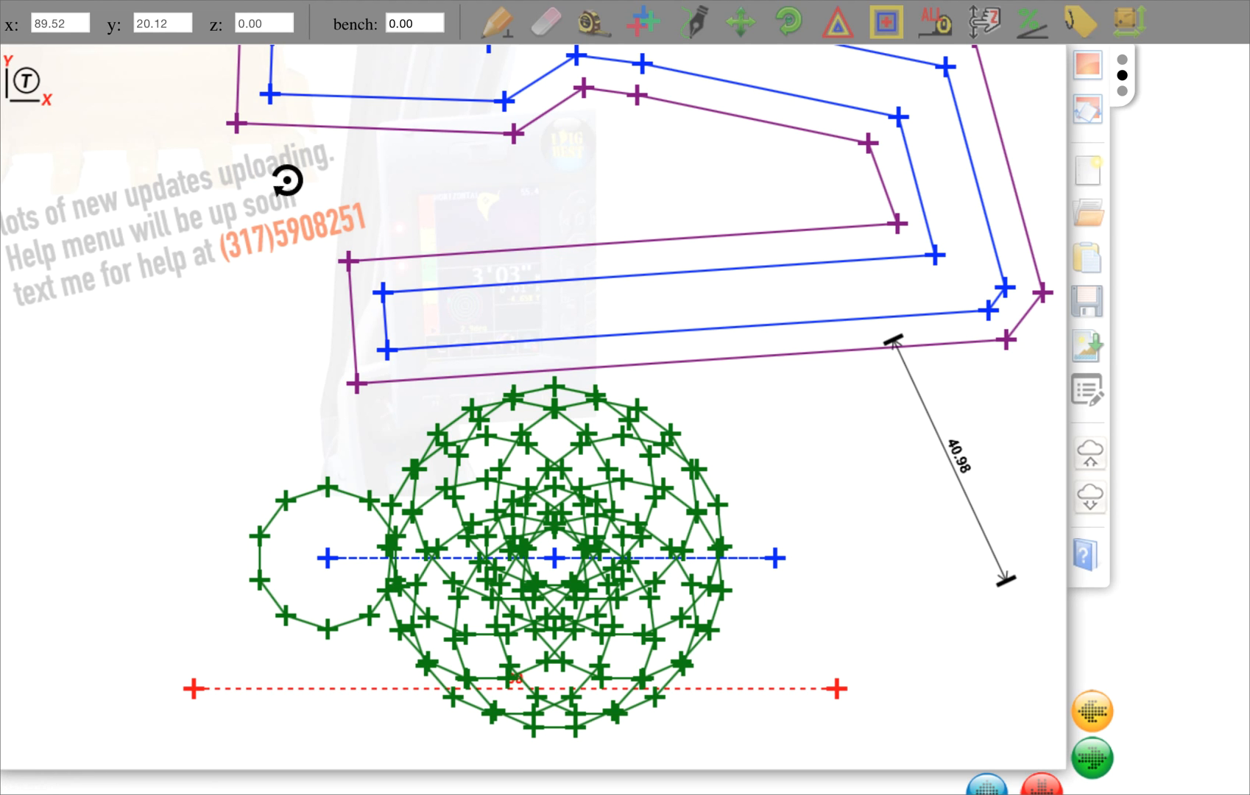
pyautogui.moveTo(745, 350); pyautogui.dragTo(720, 379)
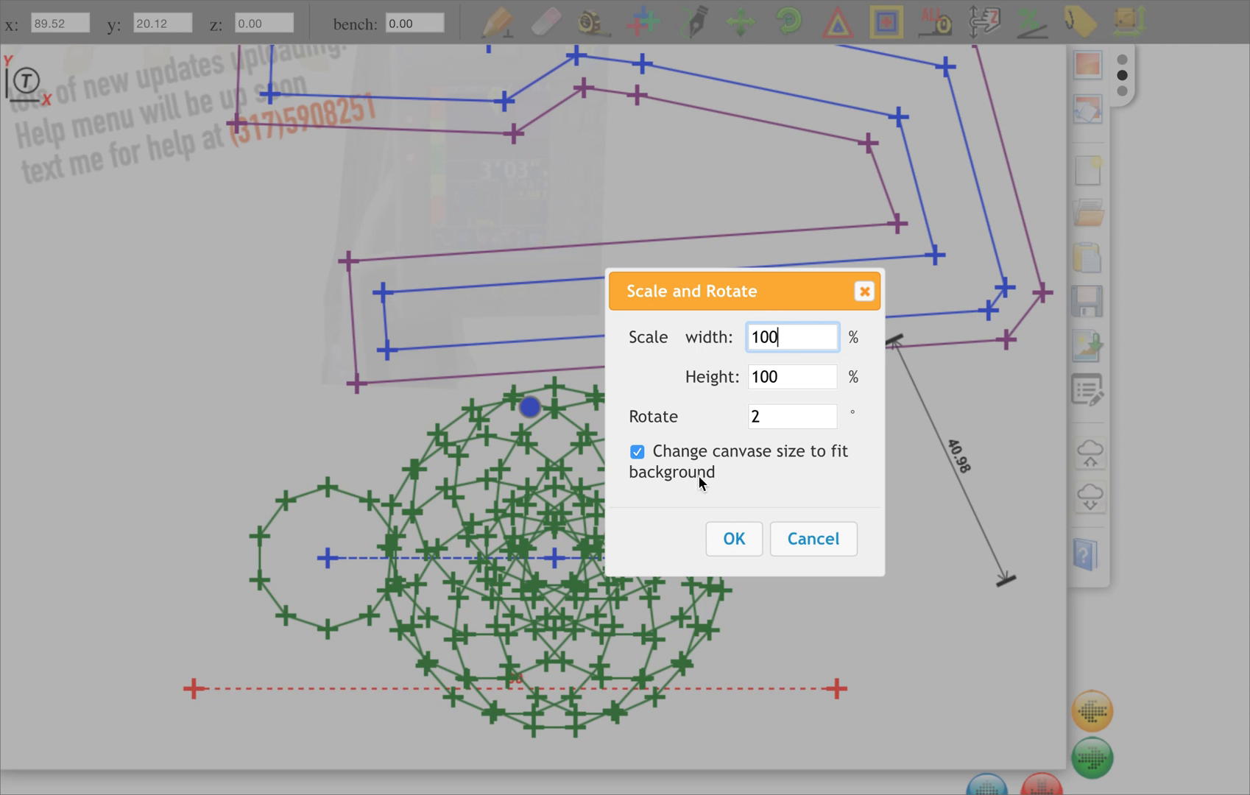
pyautogui.click(812, 547)
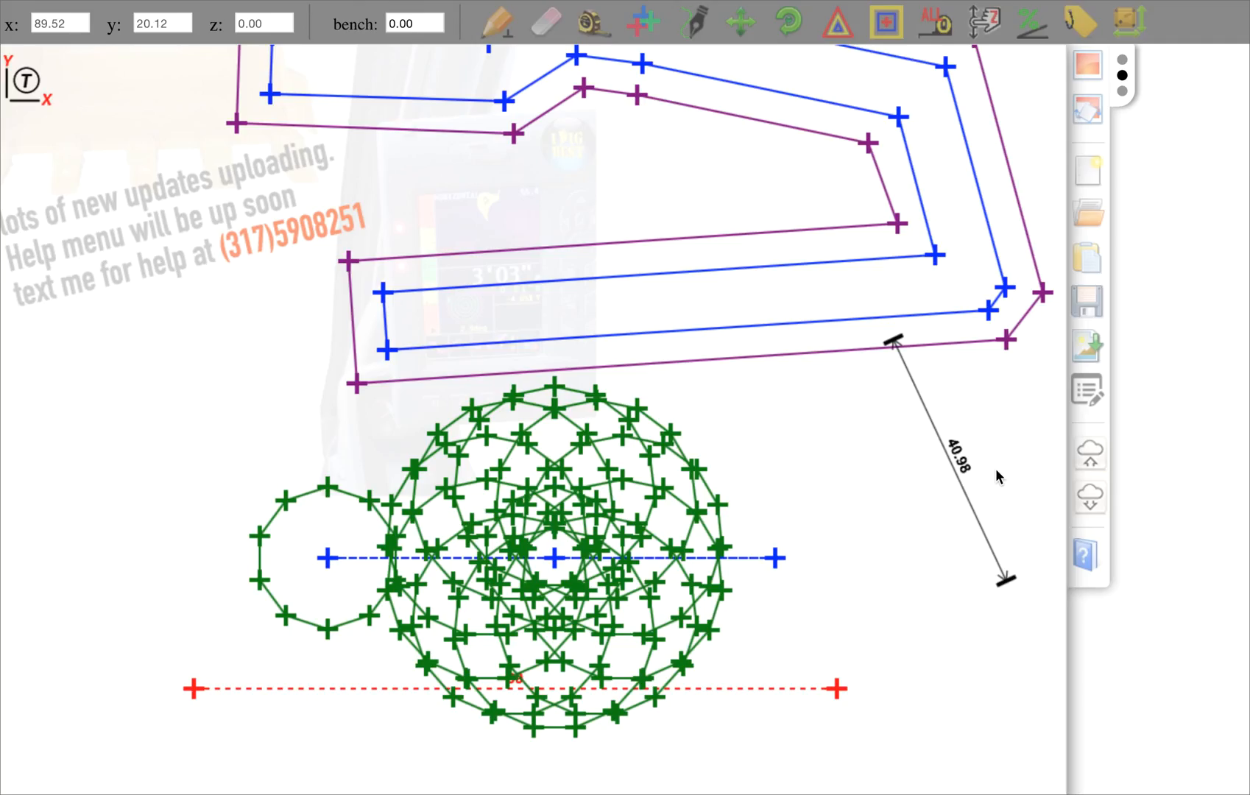
pyautogui.click(980, 217)
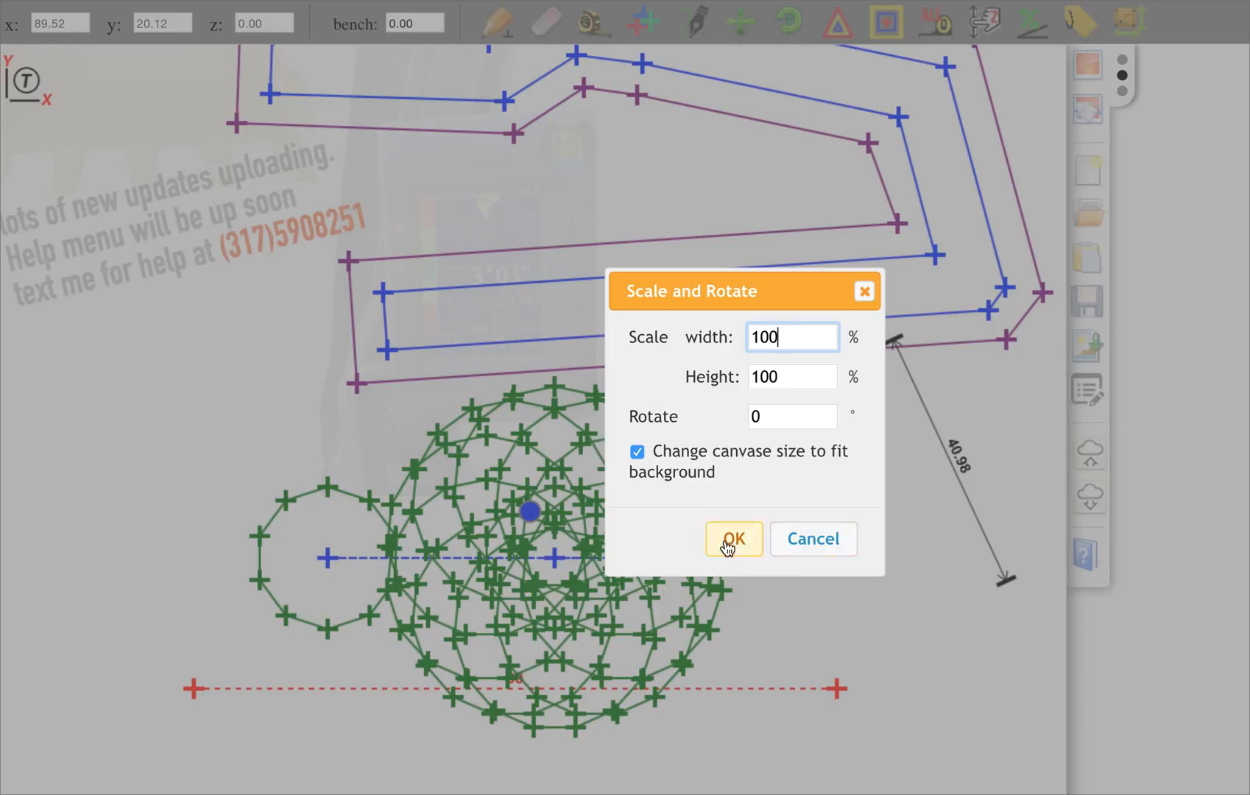
pyautogui.click(731, 541)
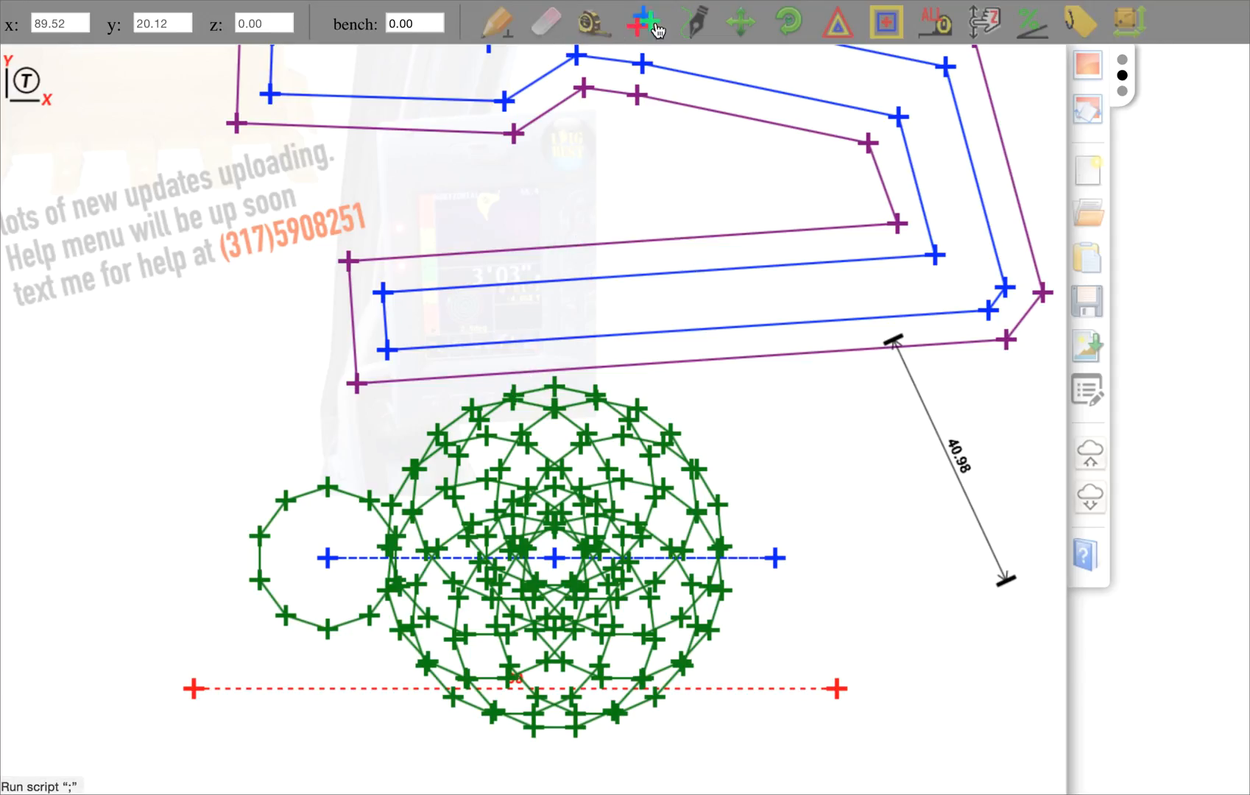
# - Rescale the layout by moving the right end point of the dashed red scale line inward
pyautogui.click(690, 26)
pyautogui.moveTo(828, 684)
pyautogui.mouseDown()
pyautogui.moveTo(942, 686)
pyautogui.moveTo(558, 695)
pyautogui.moveTo(623, 688)
pyautogui.mouseUp()
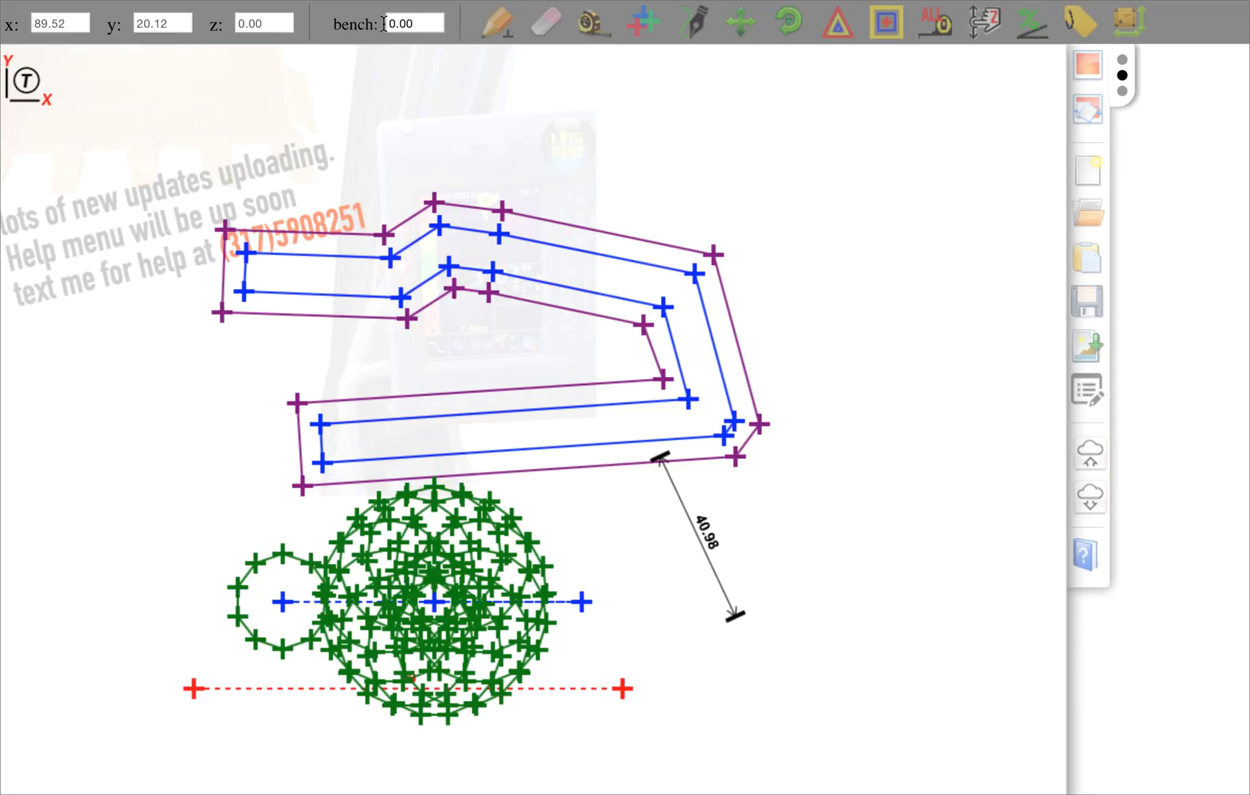
# - Show only the Z elevation labels on the purple and blue sections
pyautogui.moveTo(925, 12)
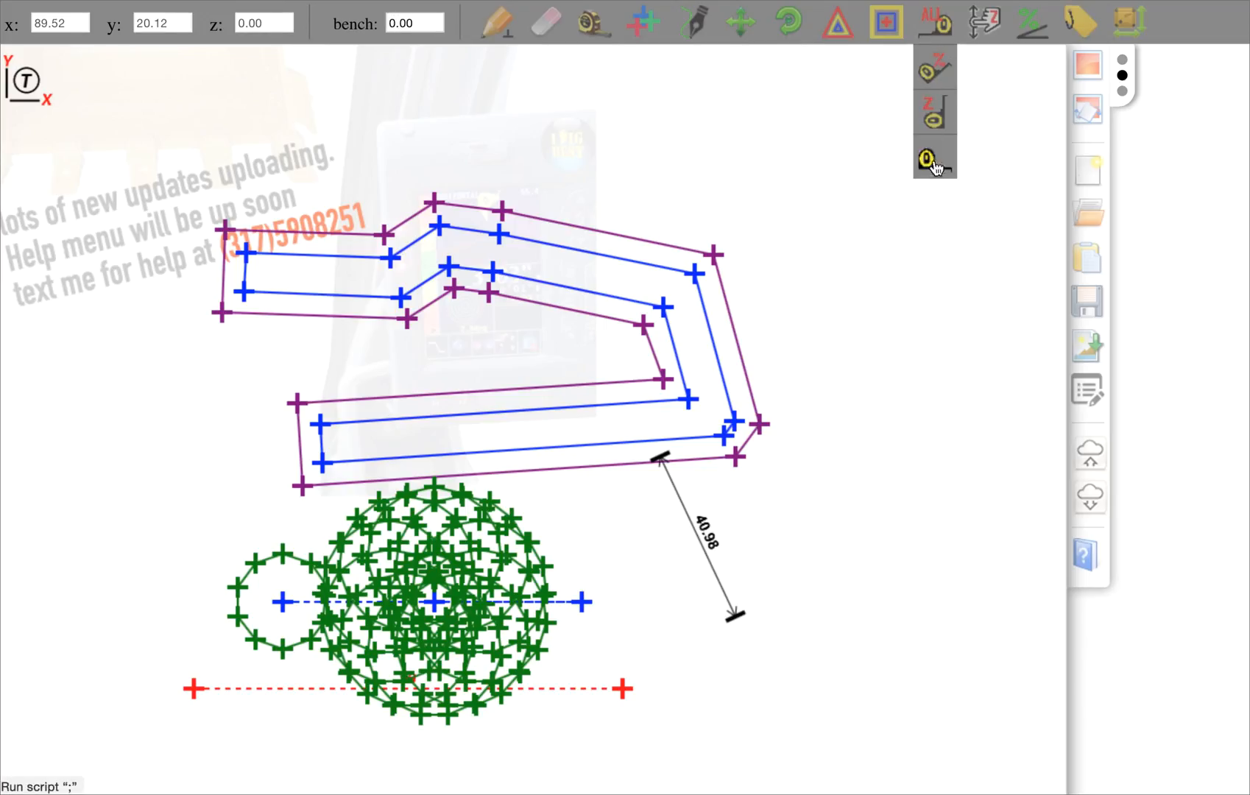
pyautogui.click(935, 122)
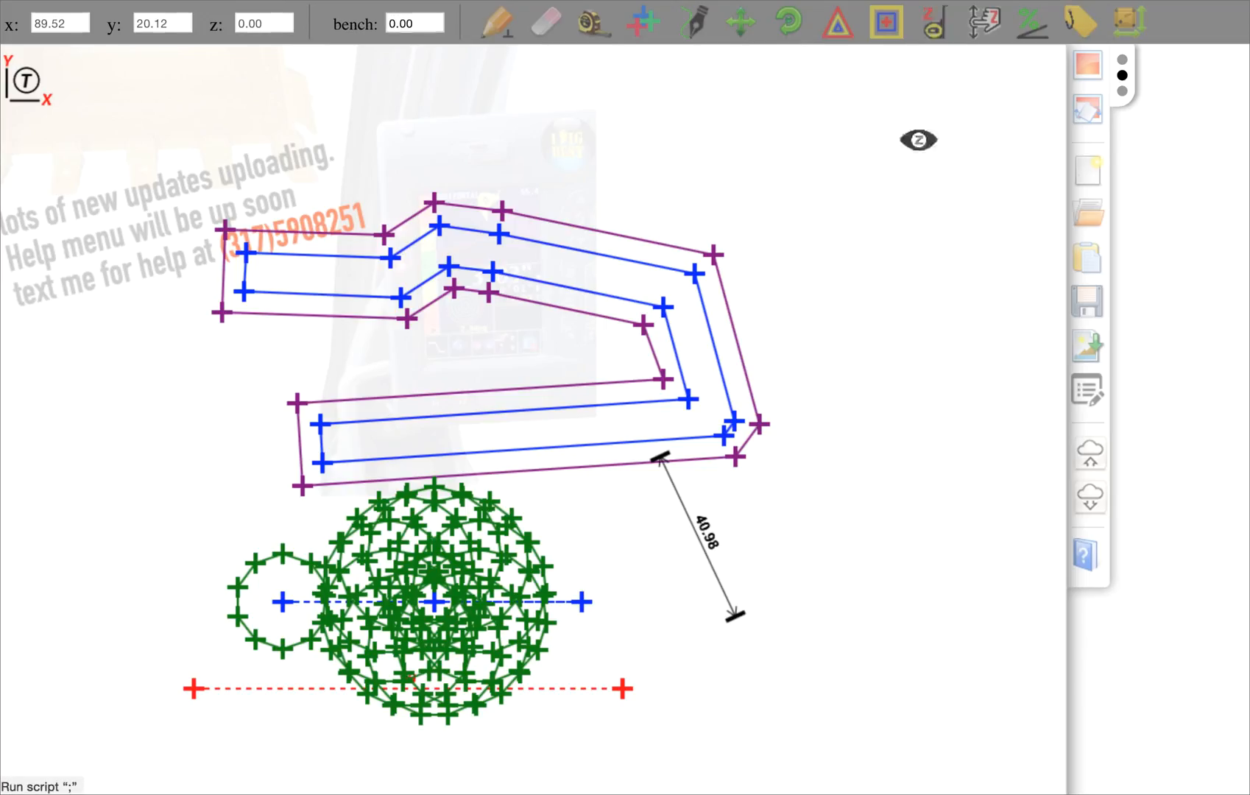
pyautogui.click(712, 261)
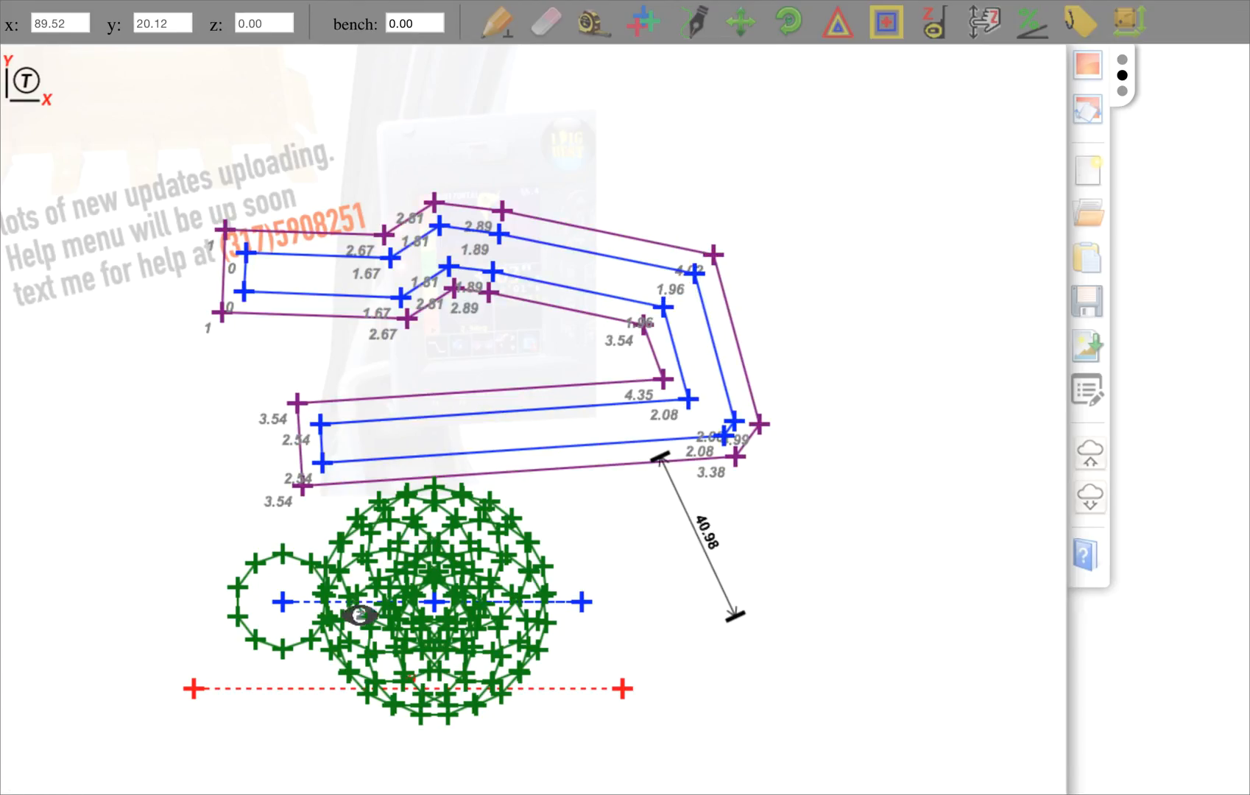
# - Try bench values of 100 and 765 for the section elevations, and reset the bench to 0
pyautogui.doubleClick(387, 24)
pyautogui.write('100')
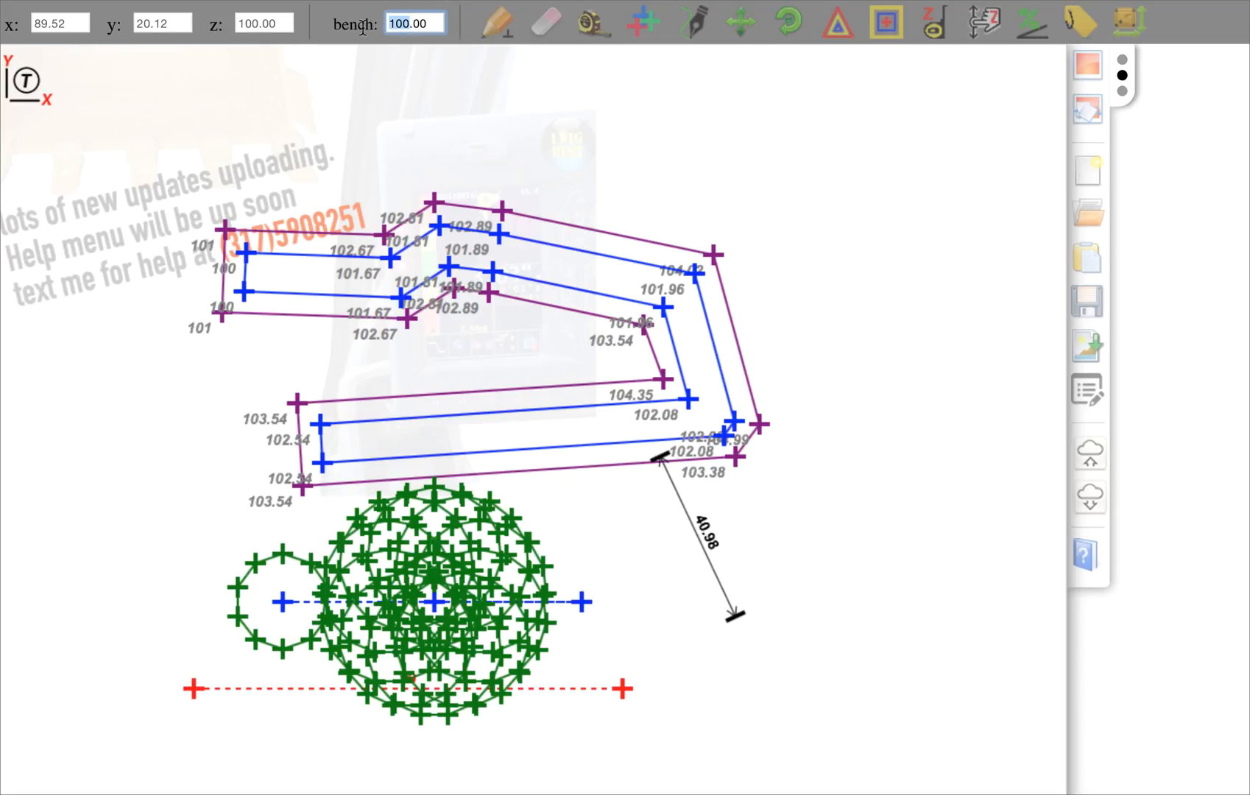
pyautogui.write('7')
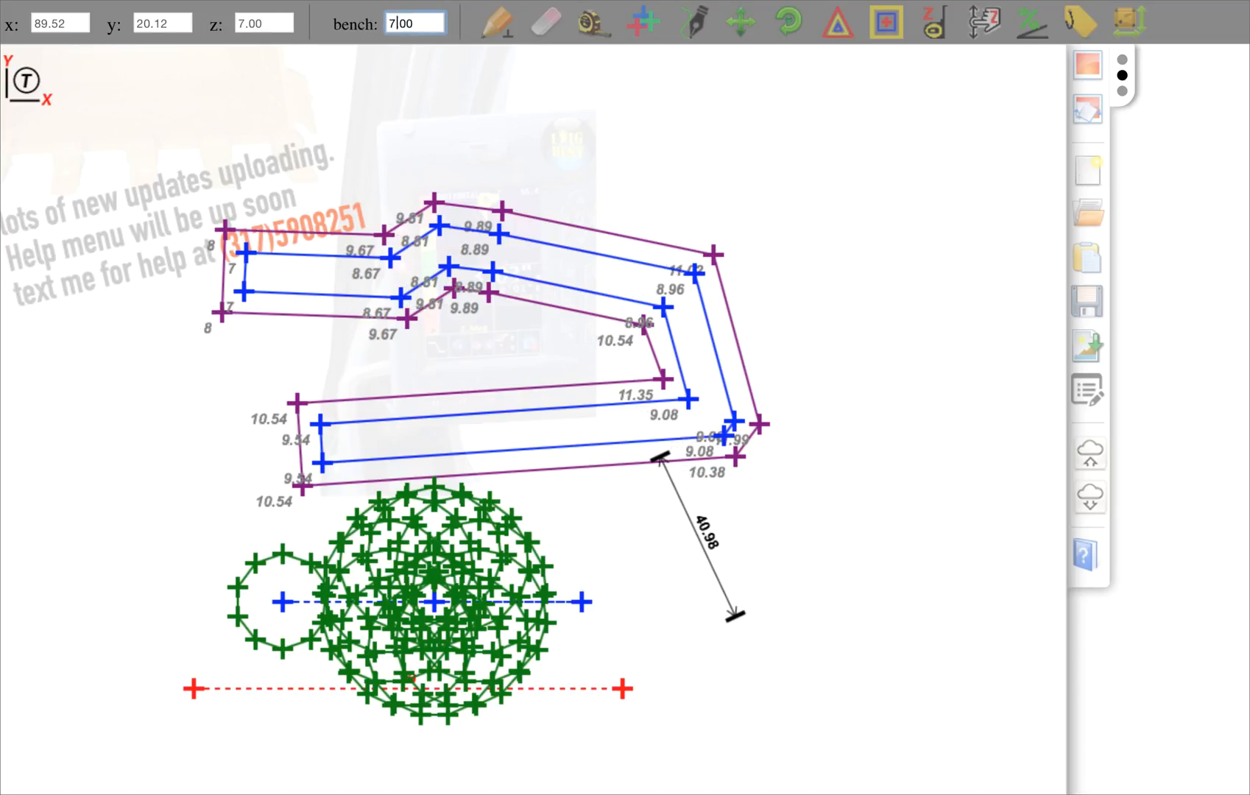
pyautogui.write('65')
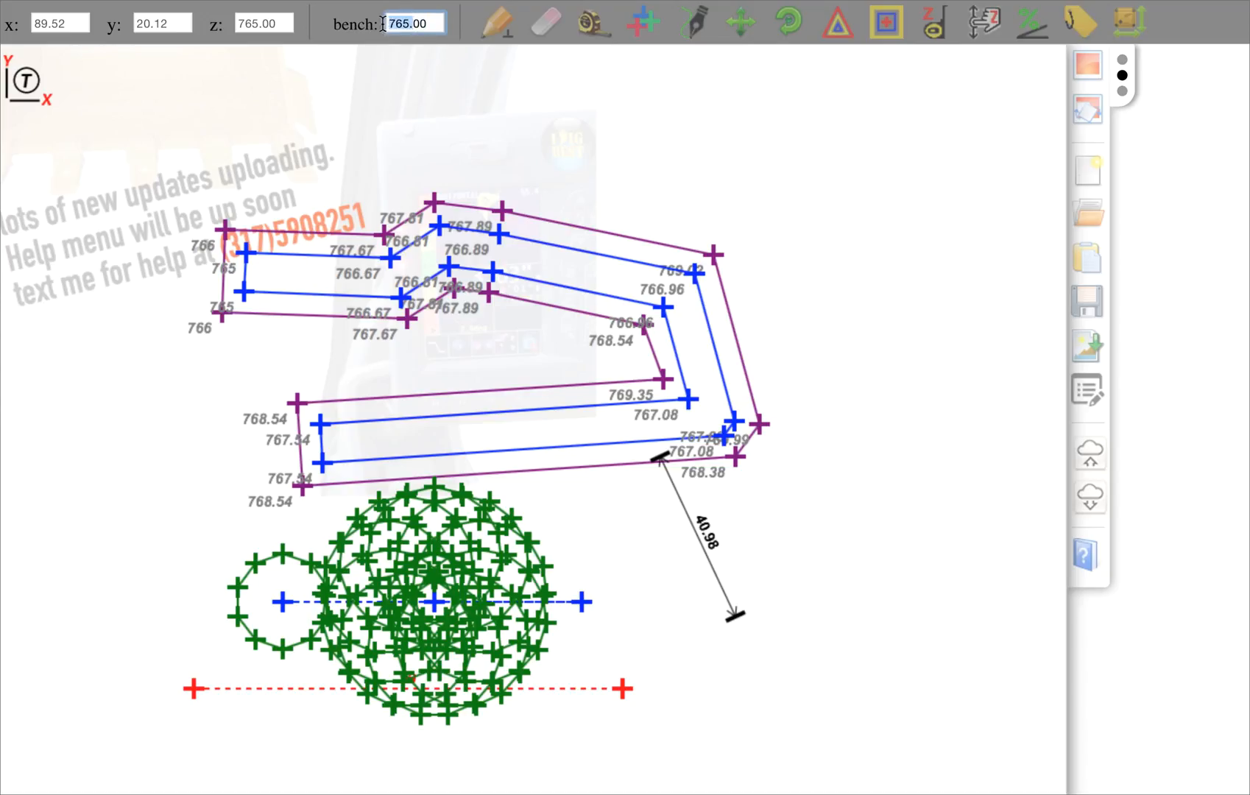
pyautogui.write('0')
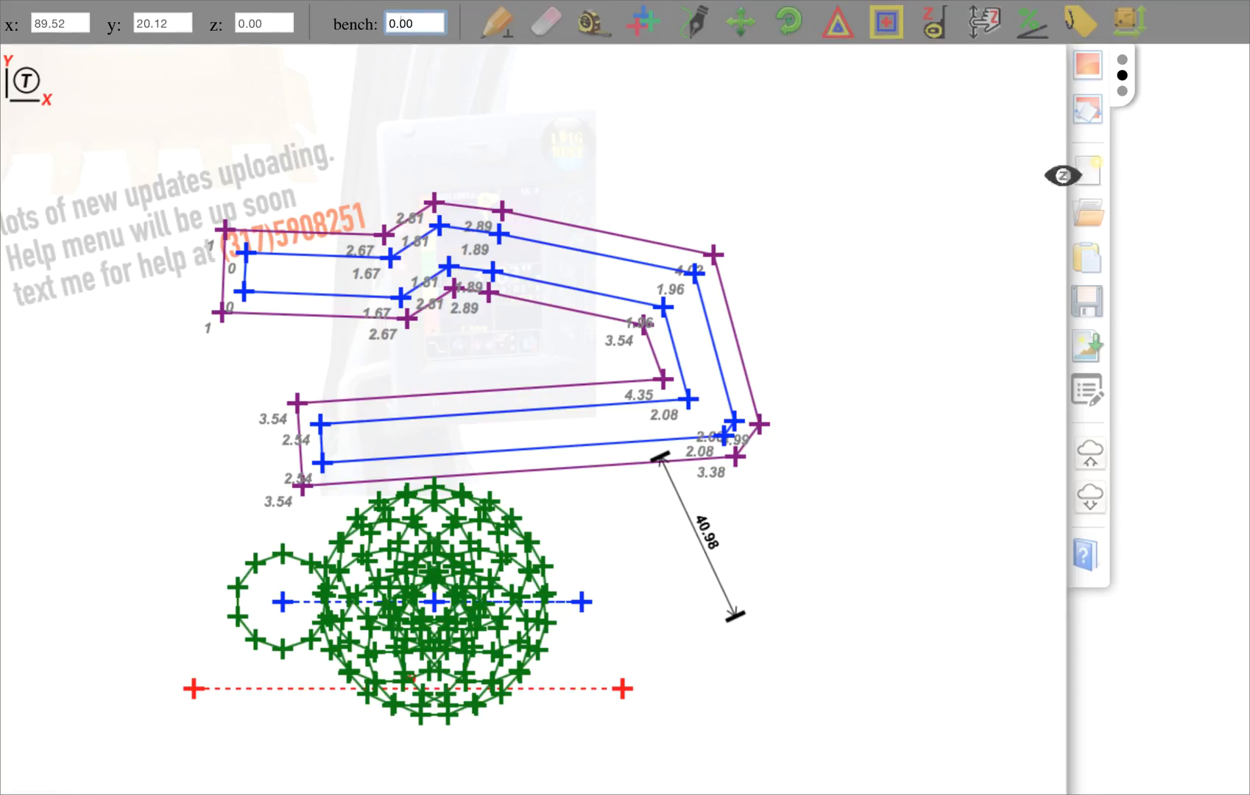
pyautogui.moveTo(934, 26)
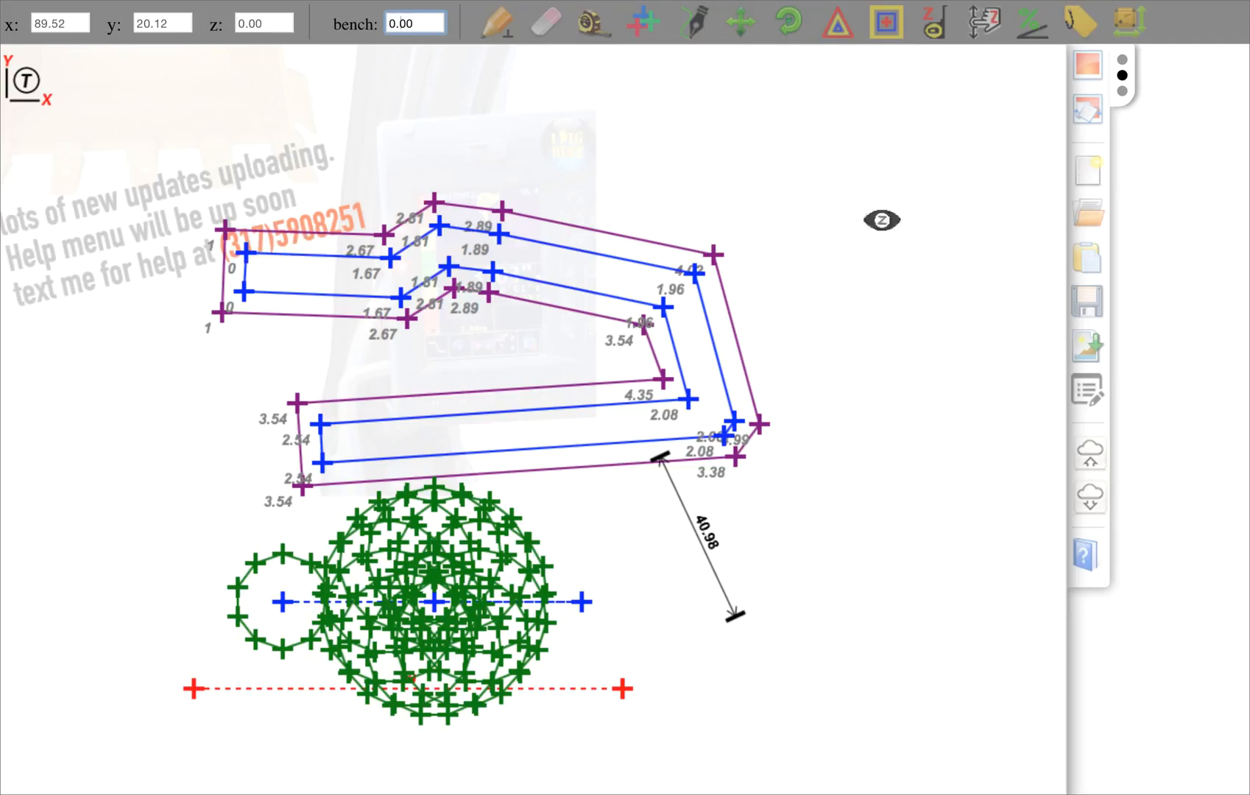
pyautogui.scroll(-3, 861, 324)
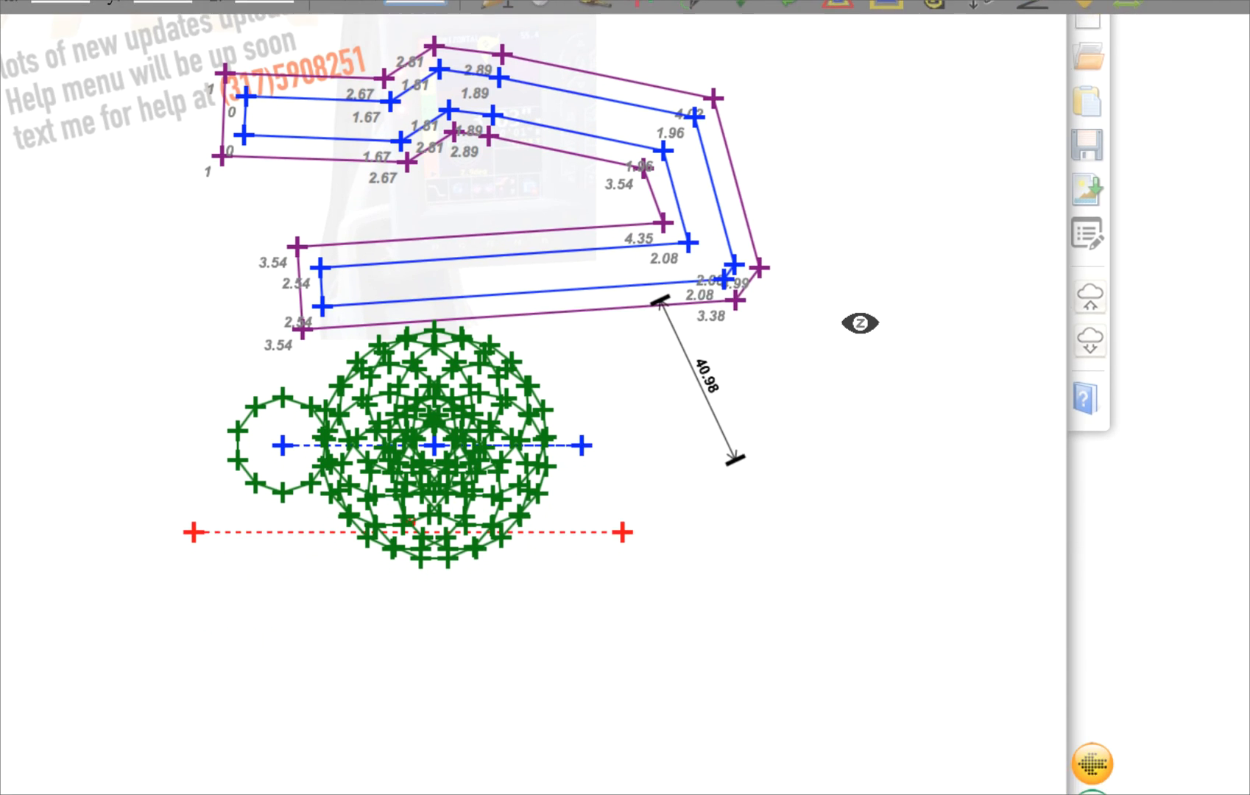